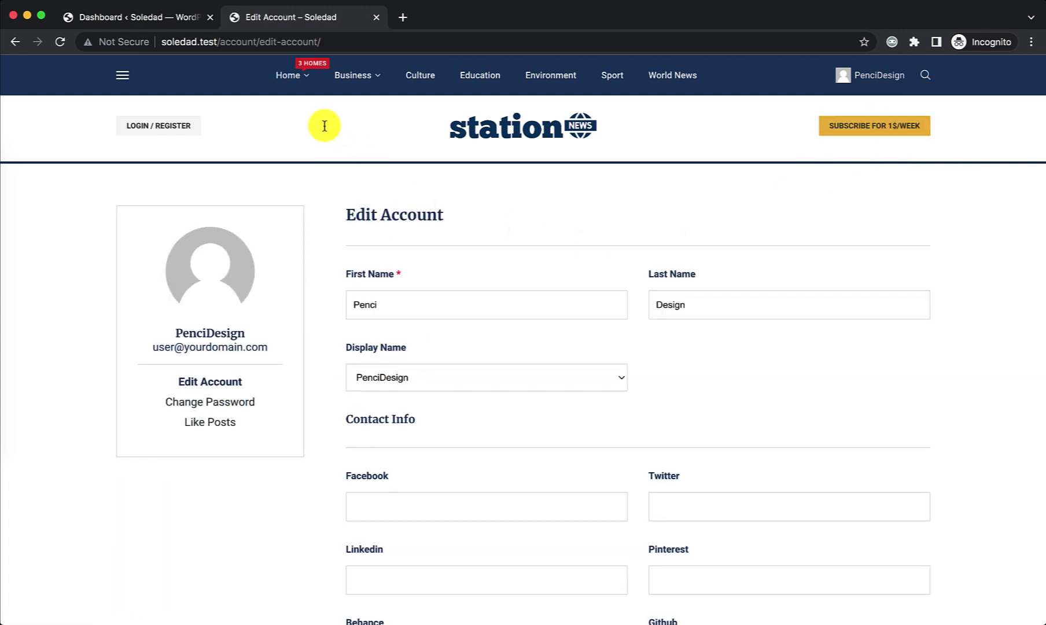
Step: Switch from the front-end Edit Account tab to the WordPress admin Dashboard tab
{"action": "left_click", "coordinate": [168, 17]}
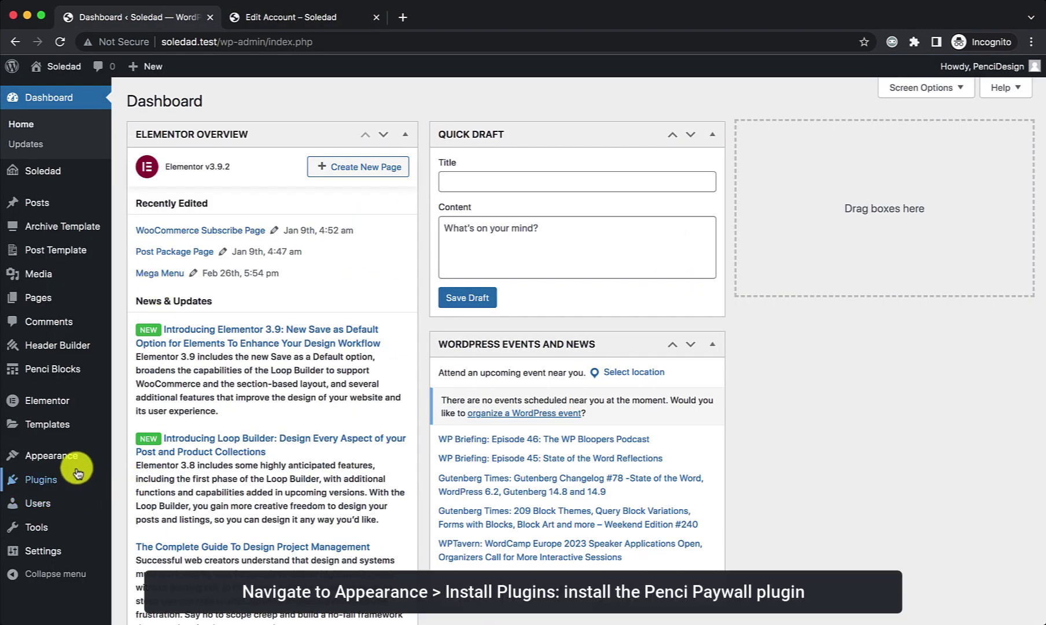
Step: Install the Penci Paywall plugin from the theme's Install Plugins page
{"action": "mouse_move", "coordinate": [93, 455]}
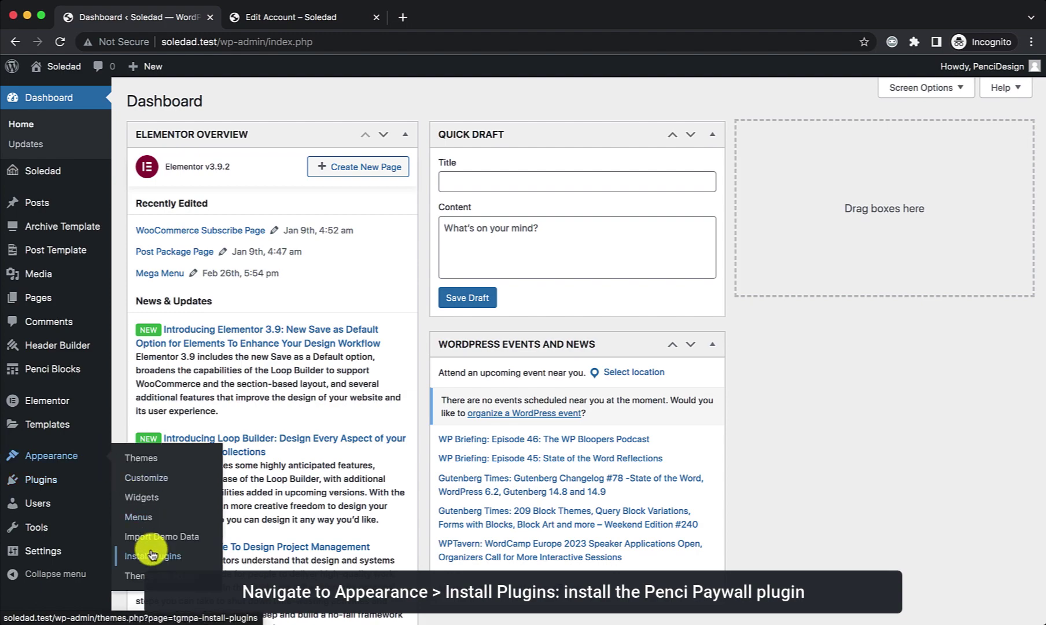
{"action": "left_click", "coordinate": [152, 556]}
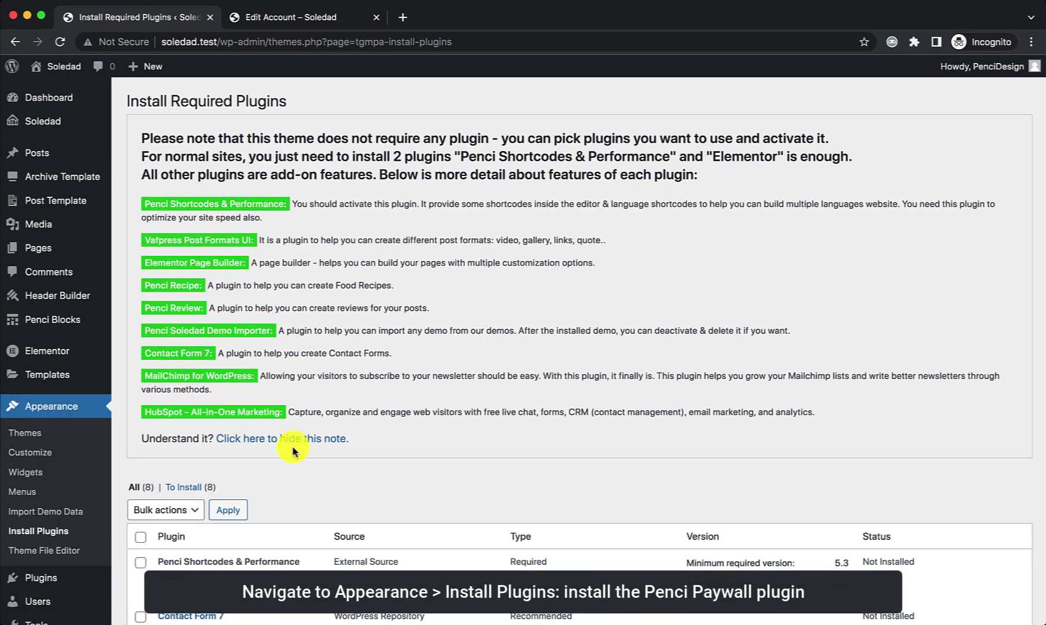
{"action": "scroll", "coordinate": [292, 450], "scroll_direction": "down", "scroll_amount": 15}
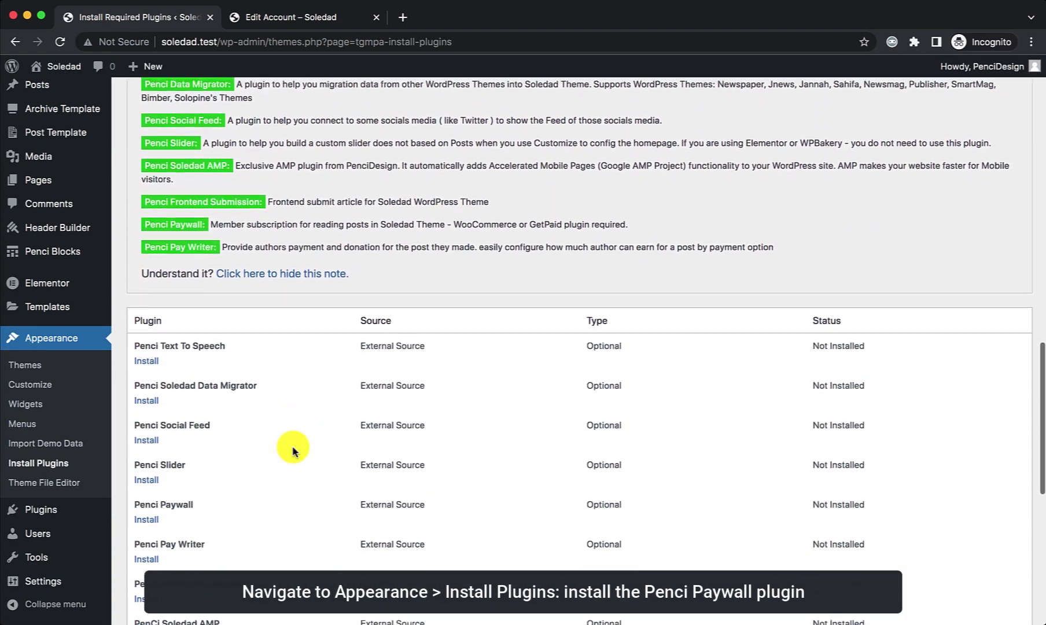
{"action": "scroll", "coordinate": [292, 450], "scroll_direction": "down", "scroll_amount": 3}
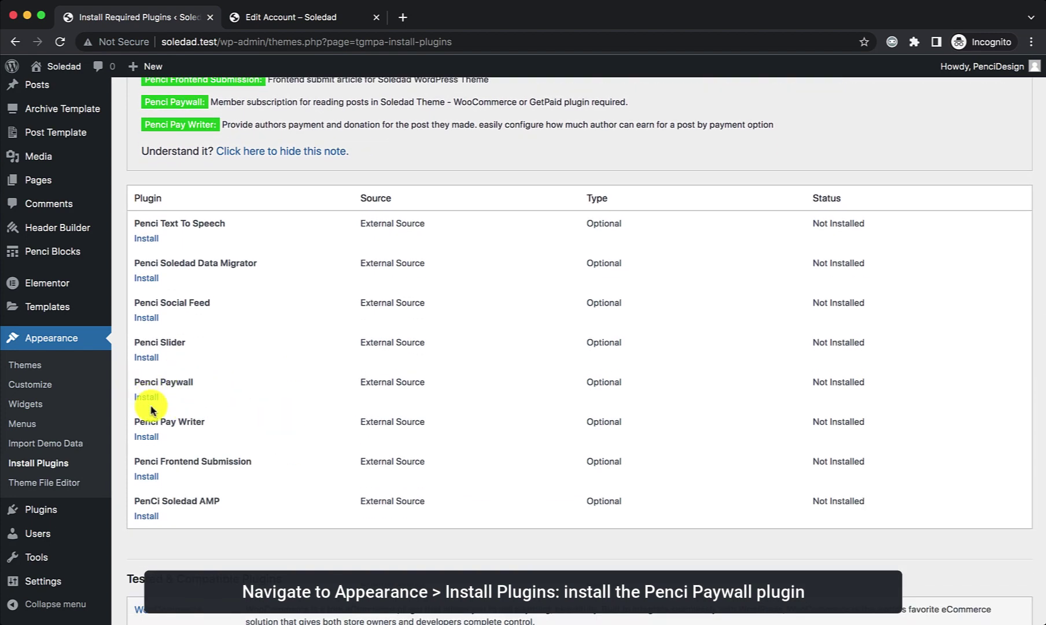
{"action": "left_click", "coordinate": [146, 397]}
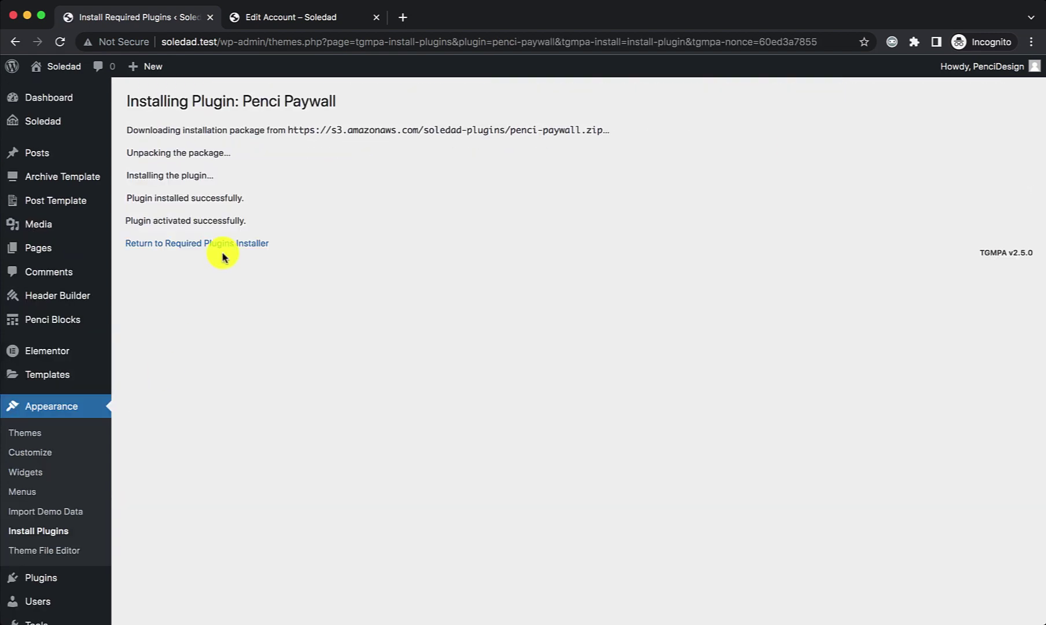
{"action": "left_click", "coordinate": [226, 244]}
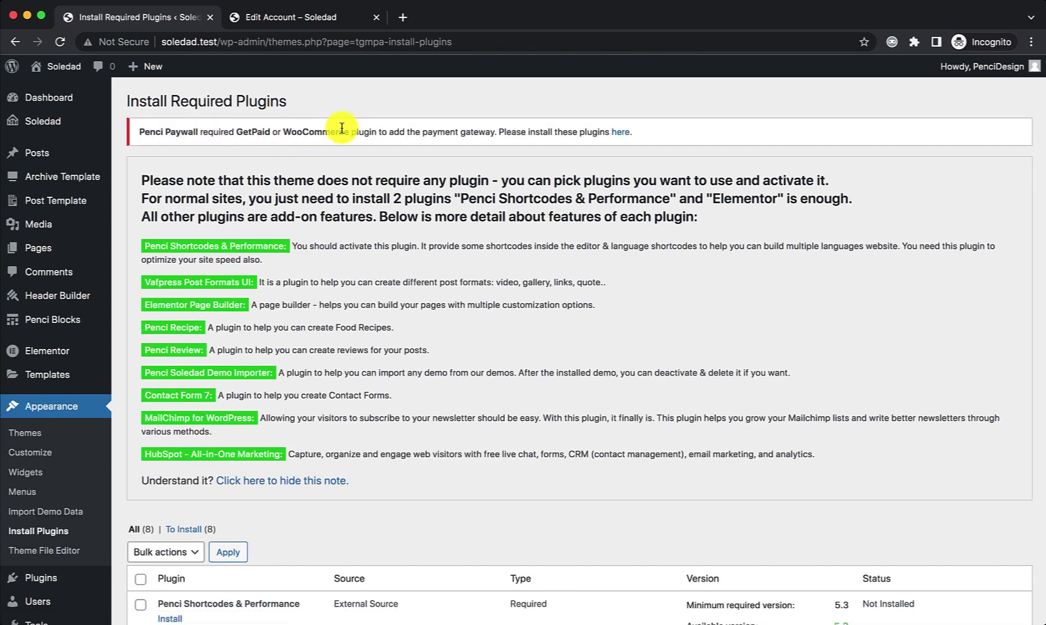
Step: Check the GetPaid/WooCommerce requirement notice, the Installed Plugins list, and the account page's new links
{"action": "left_click_drag", "start_coordinate": [337, 129], "coordinate": [235, 127]}
{"action": "left_click", "coordinate": [256, 153]}
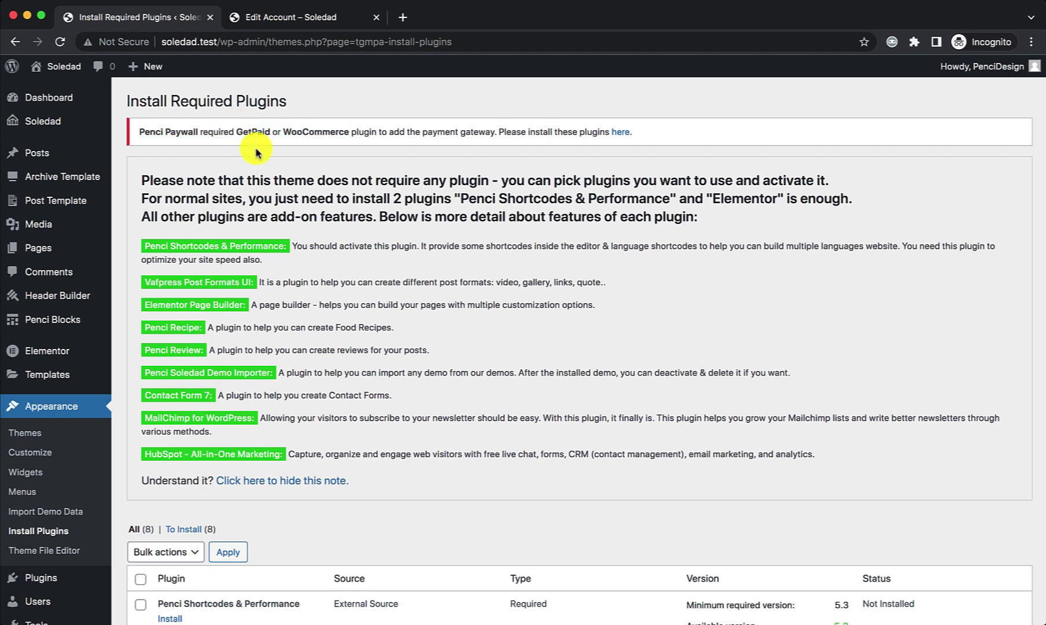
{"action": "scroll", "coordinate": [104, 492], "scroll_direction": "down", "scroll_amount": 2}
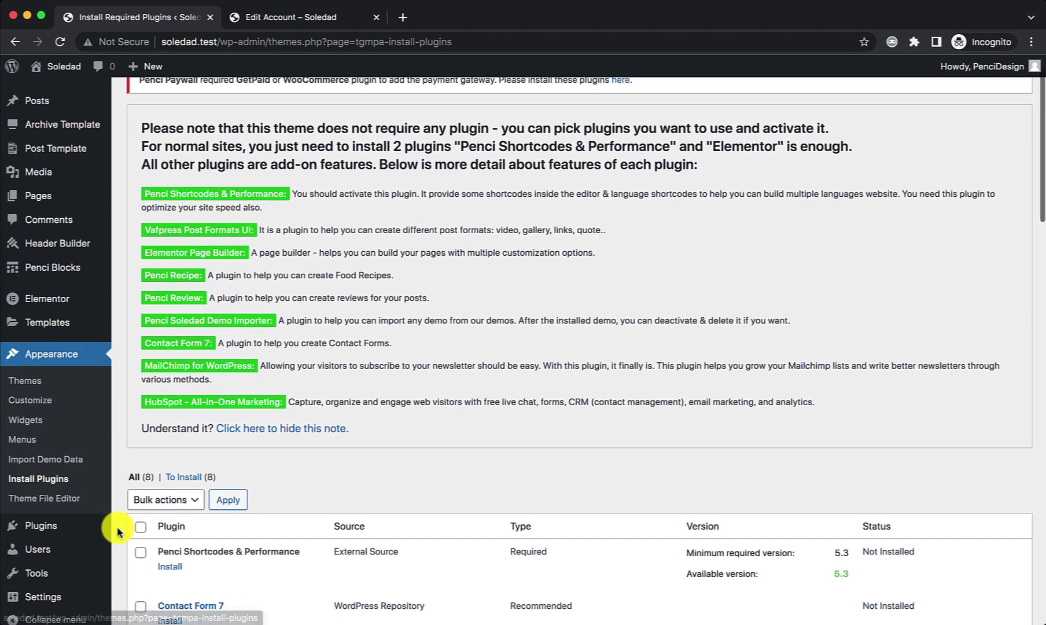
{"action": "mouse_move", "coordinate": [92, 535]}
{"action": "left_click", "coordinate": [157, 525]}
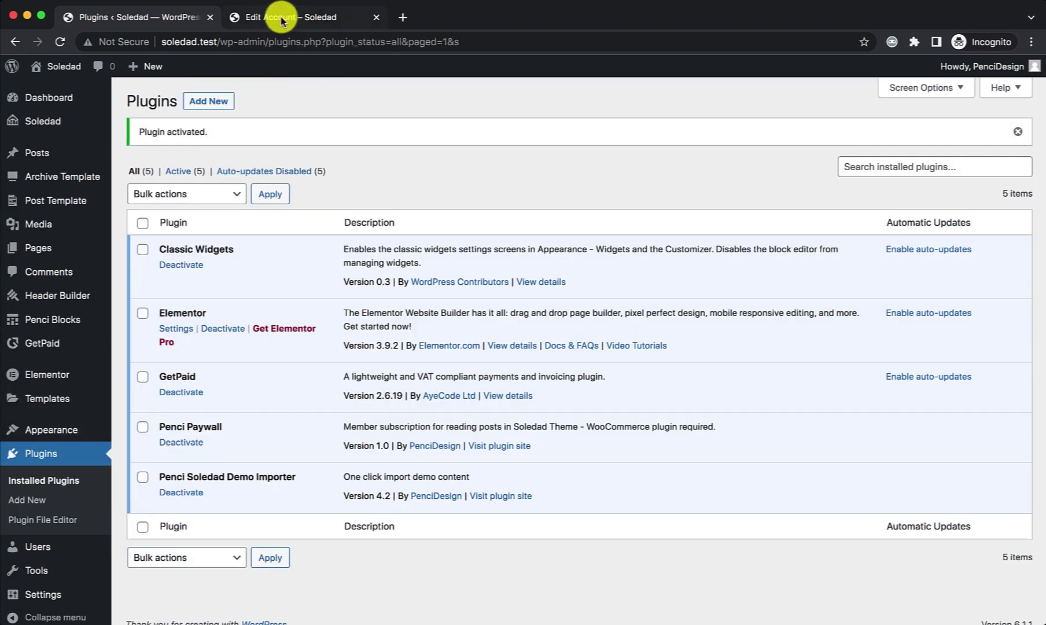
{"action": "left_click", "coordinate": [281, 19]}
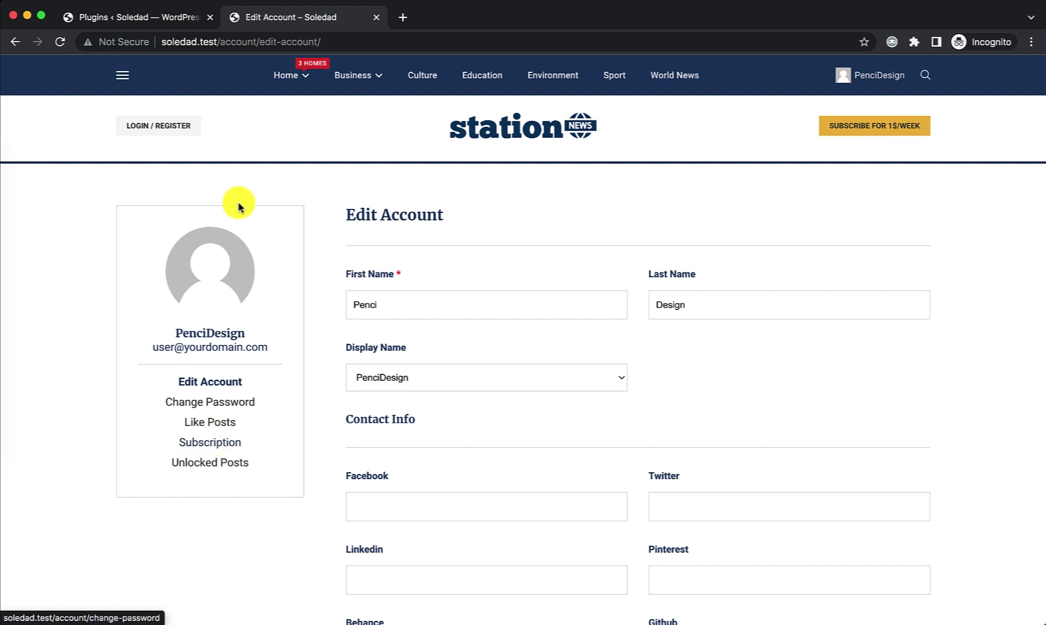
{"action": "left_click", "coordinate": [149, 19]}
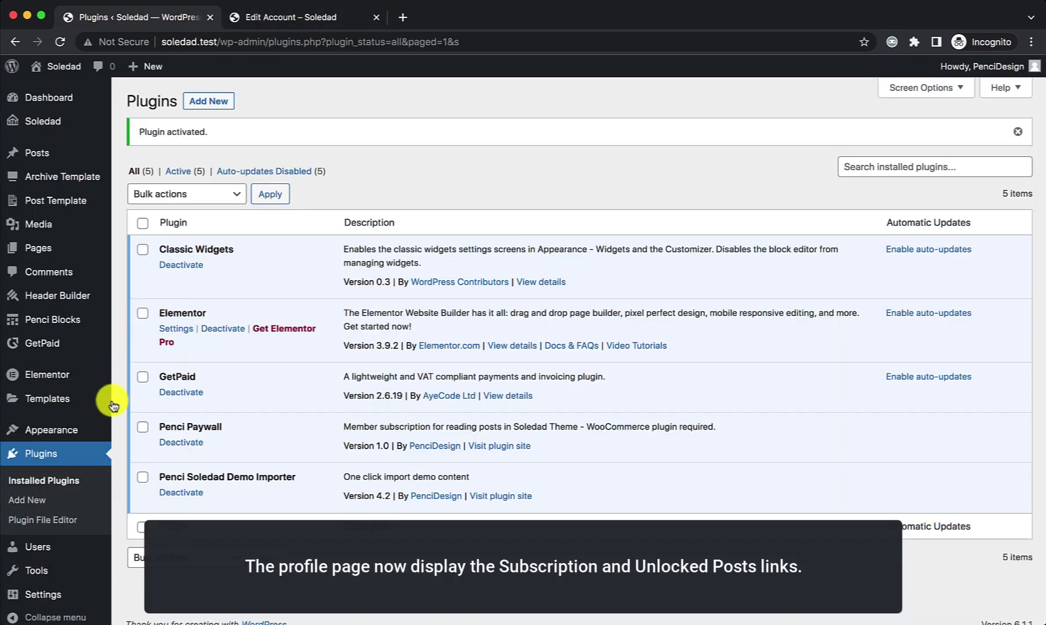
{"action": "mouse_move", "coordinate": [98, 428]}
{"action": "left_click", "coordinate": [148, 456]}
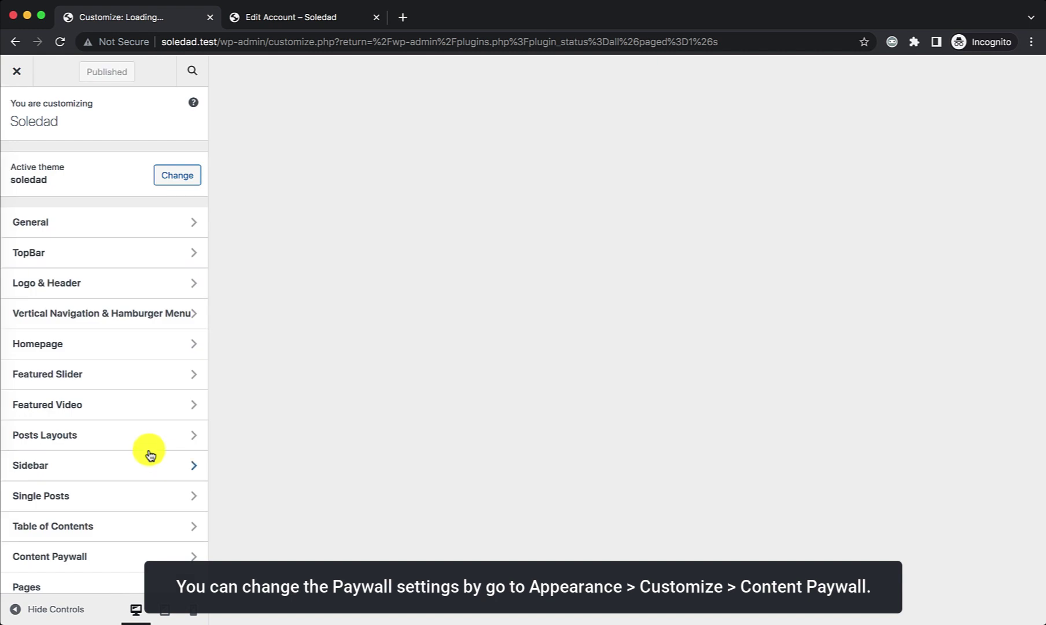
{"action": "scroll", "coordinate": [147, 405], "scroll_direction": "down", "scroll_amount": 5}
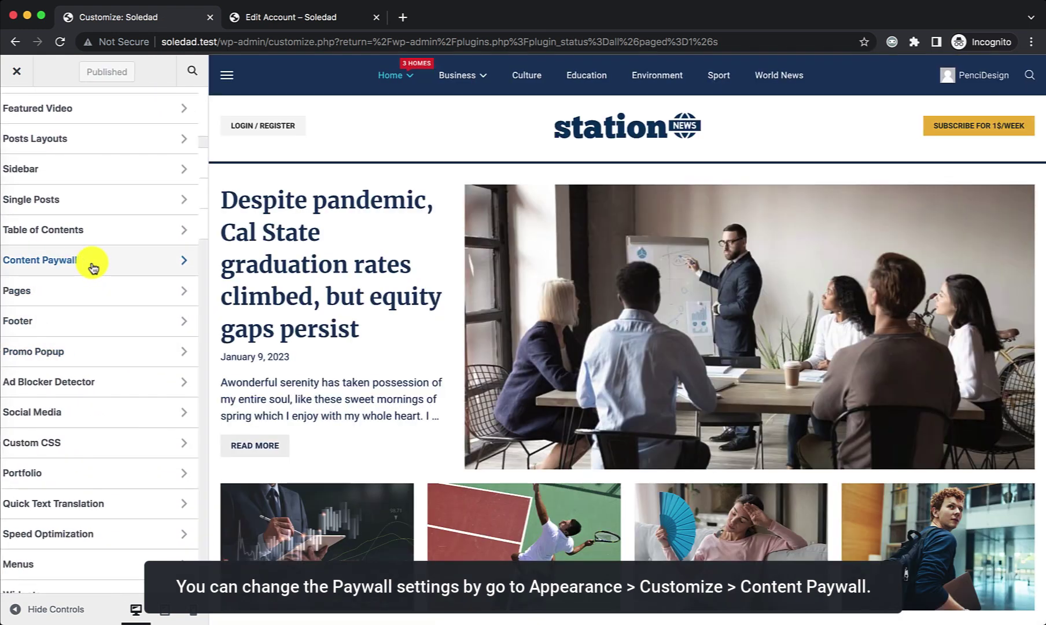
{"action": "left_click", "coordinate": [93, 268]}
{"action": "left_click", "coordinate": [66, 168]}
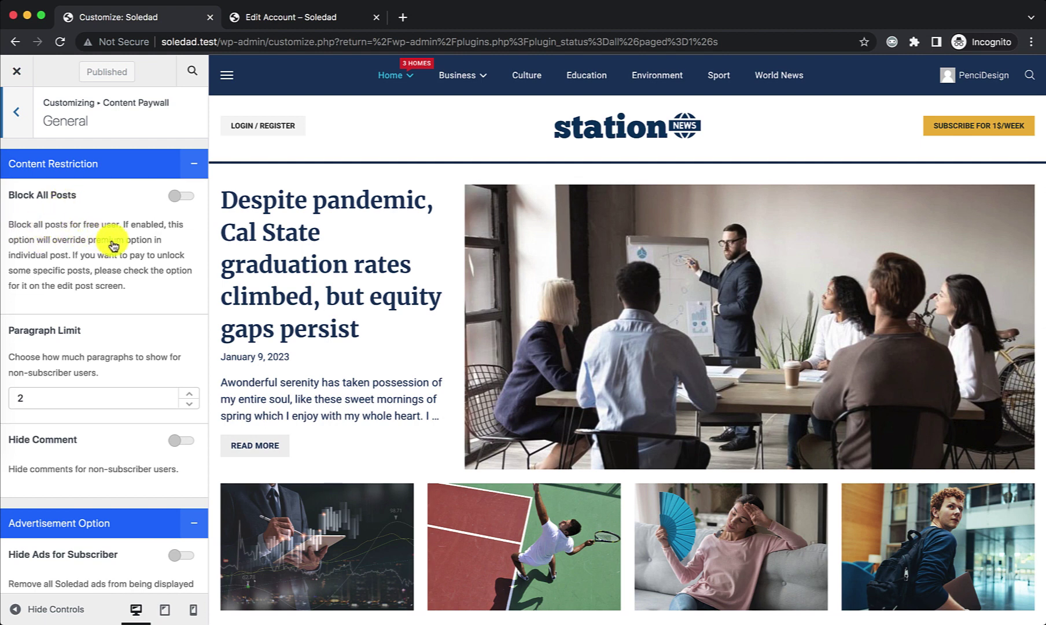
{"action": "scroll", "coordinate": [188, 238], "scroll_direction": "down", "scroll_amount": 5}
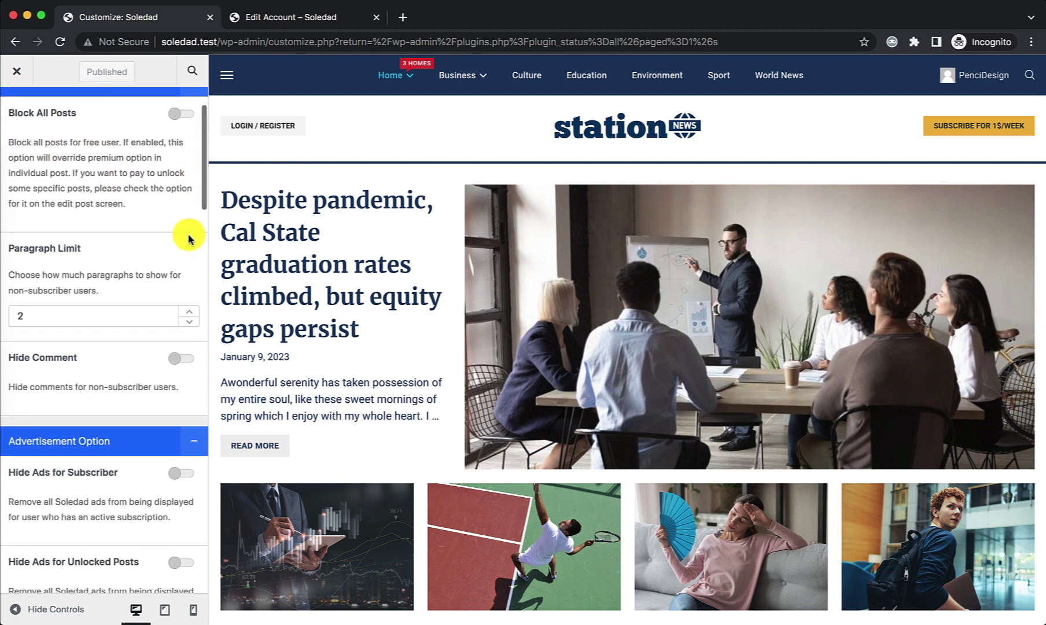
{"action": "scroll", "coordinate": [189, 239], "scroll_direction": "down", "scroll_amount": 8}
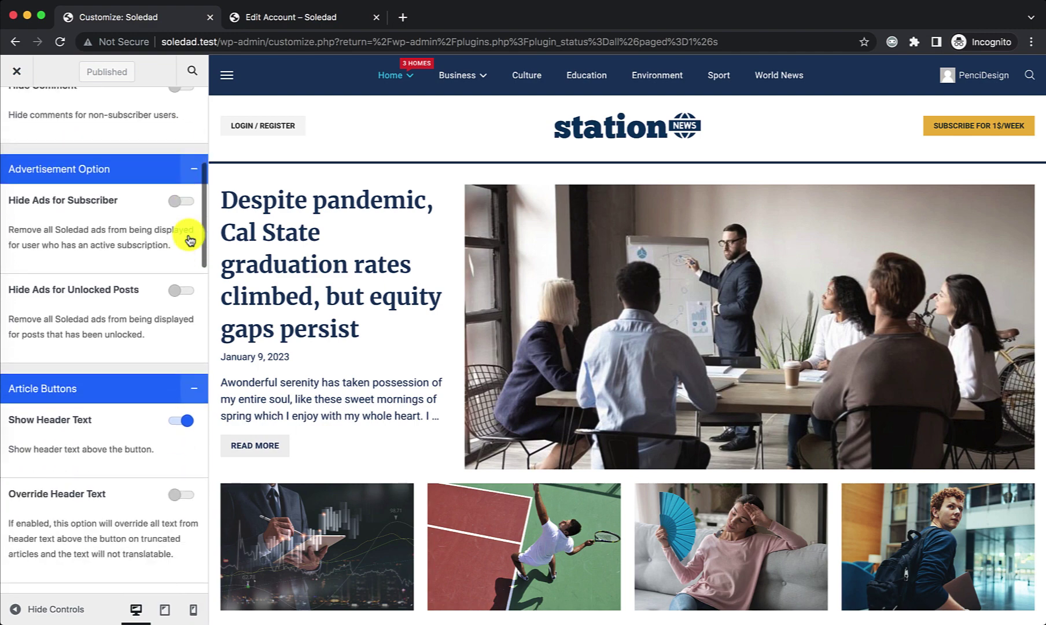
{"action": "scroll", "coordinate": [189, 239], "scroll_direction": "down", "scroll_amount": 15}
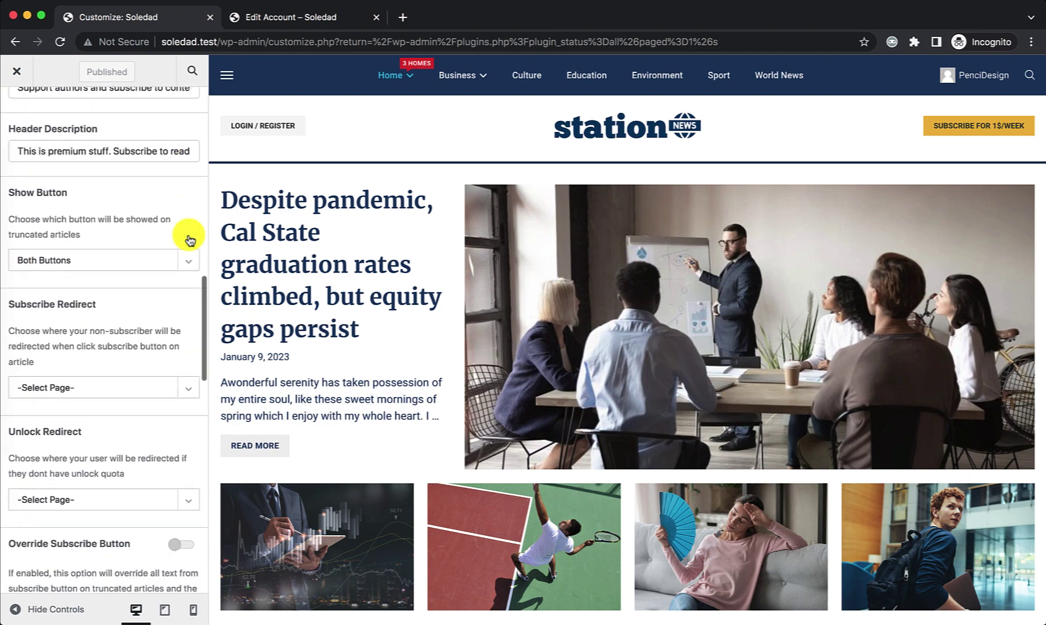
{"action": "scroll", "coordinate": [189, 240], "scroll_direction": "down", "scroll_amount": 15}
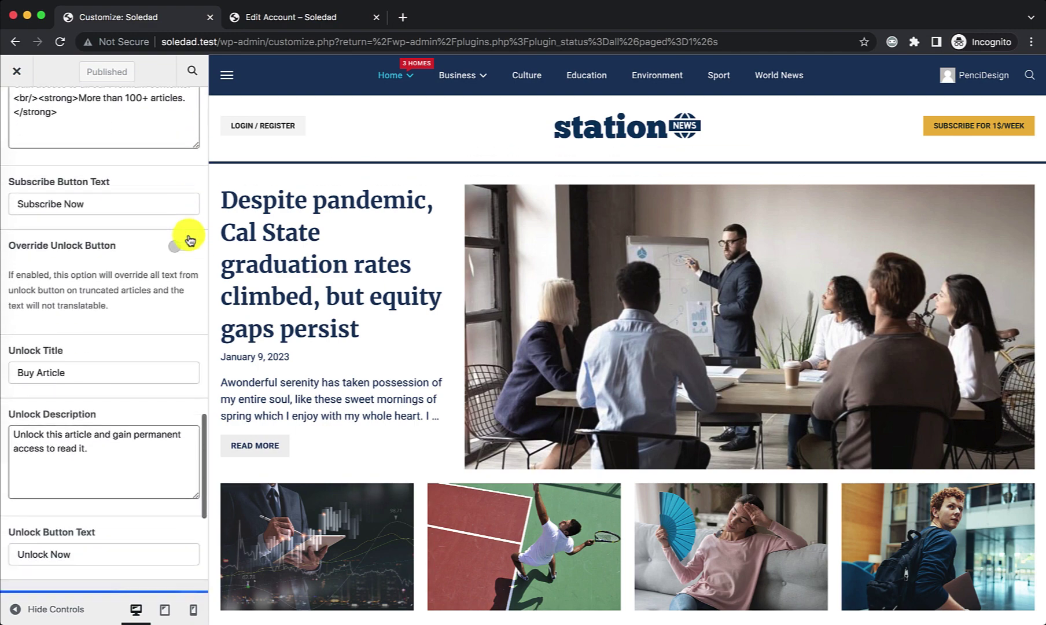
{"action": "scroll", "coordinate": [189, 240], "scroll_direction": "down", "scroll_amount": 4}
{"action": "scroll", "coordinate": [190, 240], "scroll_direction": "up", "scroll_amount": 20}
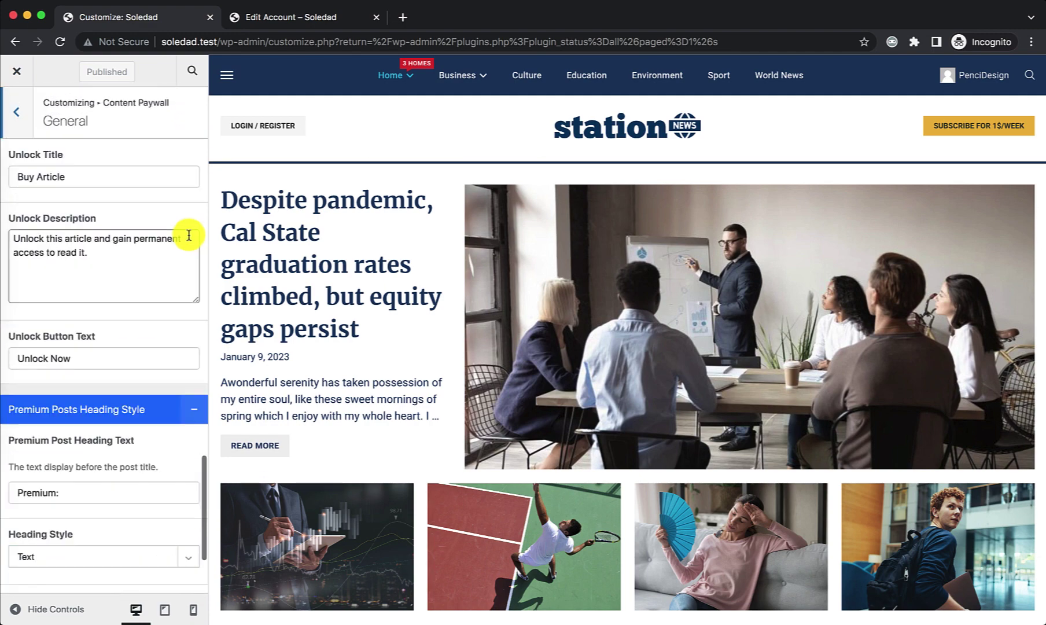
{"action": "left_click", "coordinate": [17, 71]}
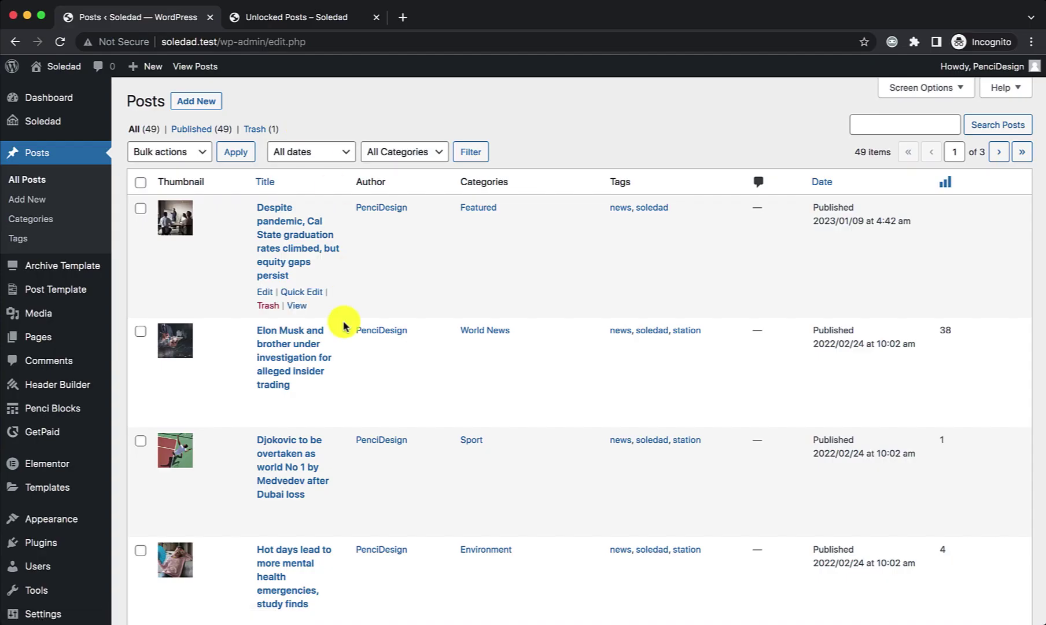
Step: Enable Set as Premium Post, enter preview text 'This is a custom', and update the post
{"action": "mouse_move", "coordinate": [266, 409]}
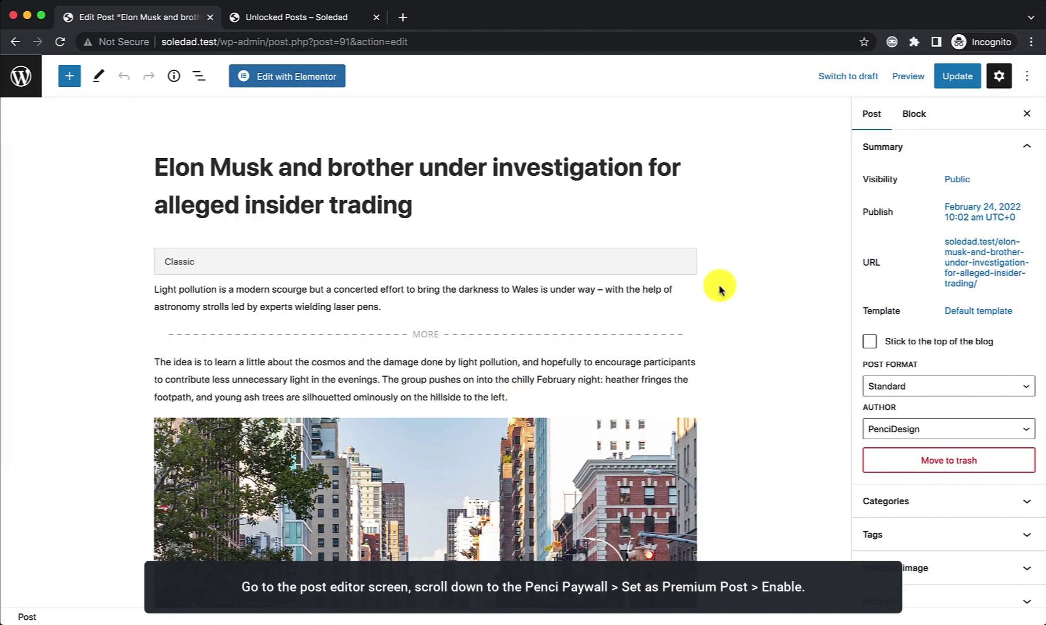
{"action": "scroll", "coordinate": [732, 230], "scroll_direction": "down", "scroll_amount": 20}
{"action": "scroll", "coordinate": [732, 243], "scroll_direction": "down", "scroll_amount": 18}
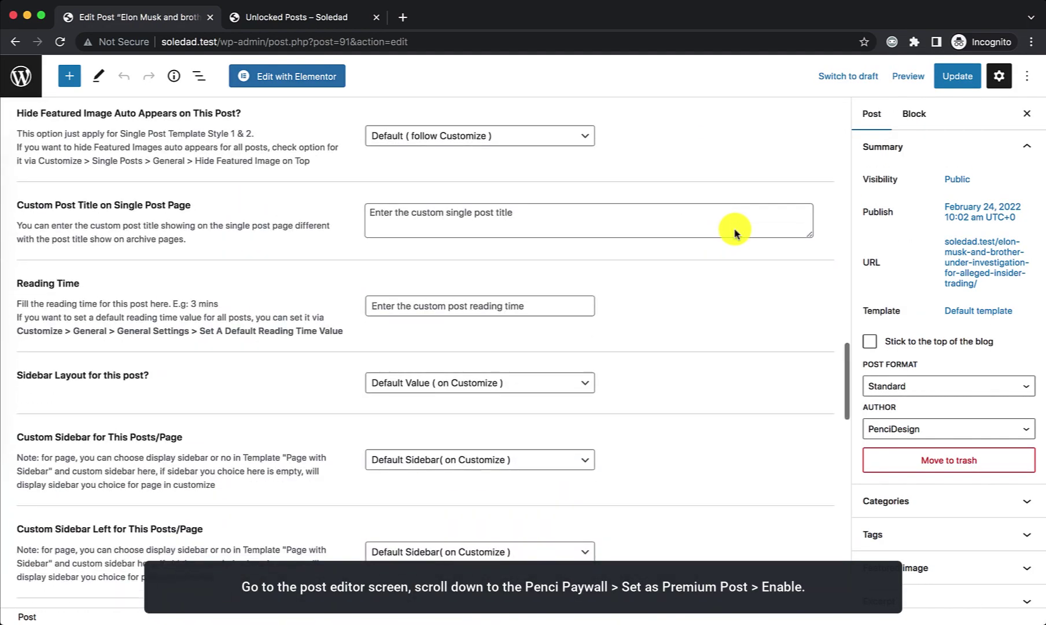
{"action": "scroll", "coordinate": [718, 268], "scroll_direction": "down", "scroll_amount": 3}
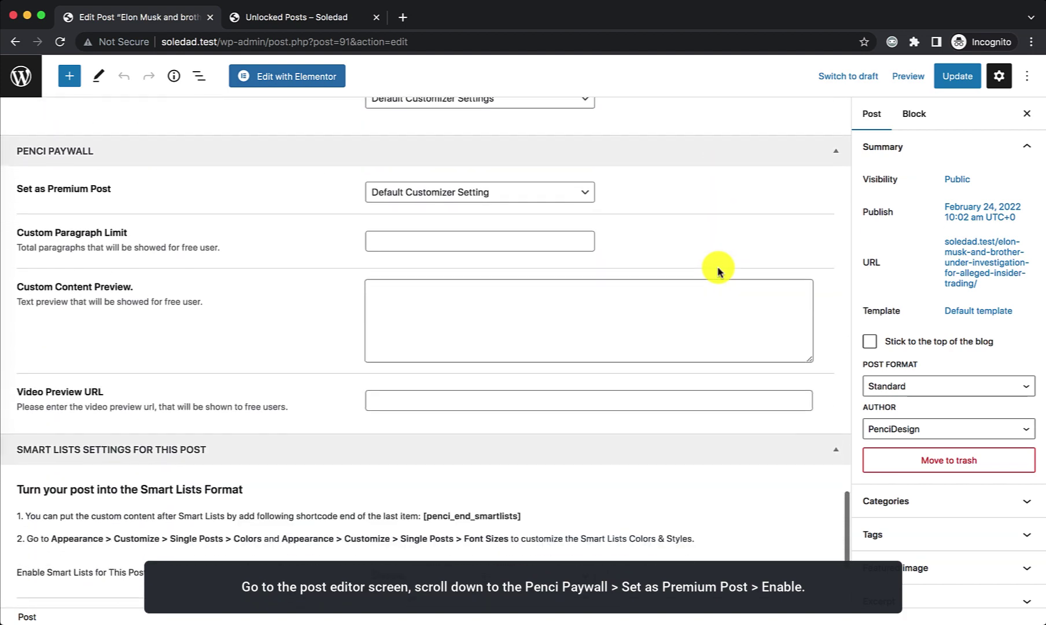
{"action": "left_click", "coordinate": [435, 199]}
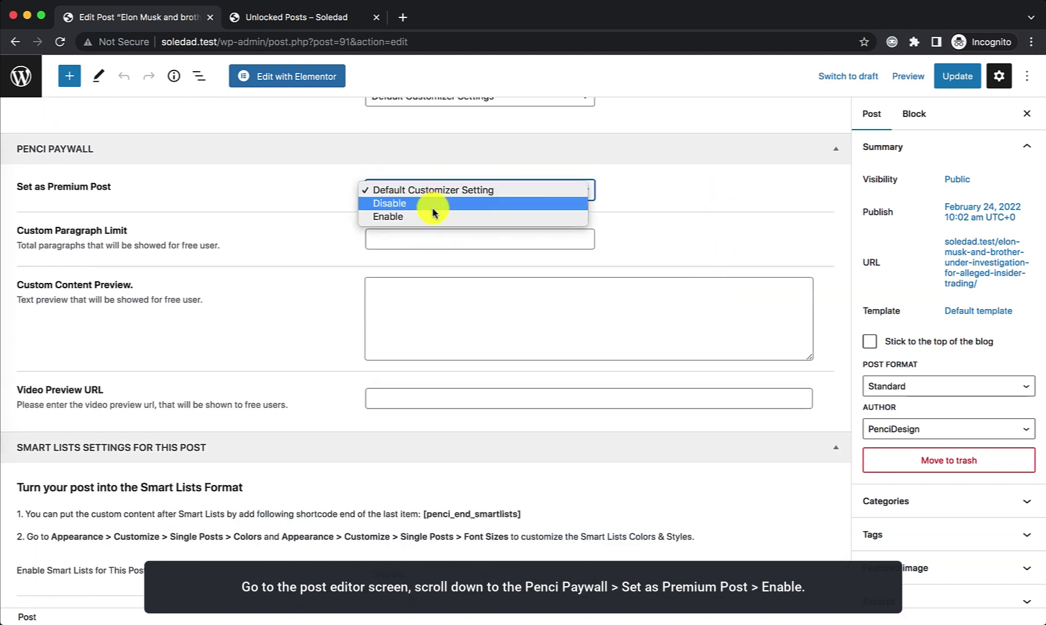
{"action": "left_click", "coordinate": [435, 216]}
{"action": "left_click", "coordinate": [436, 306]}
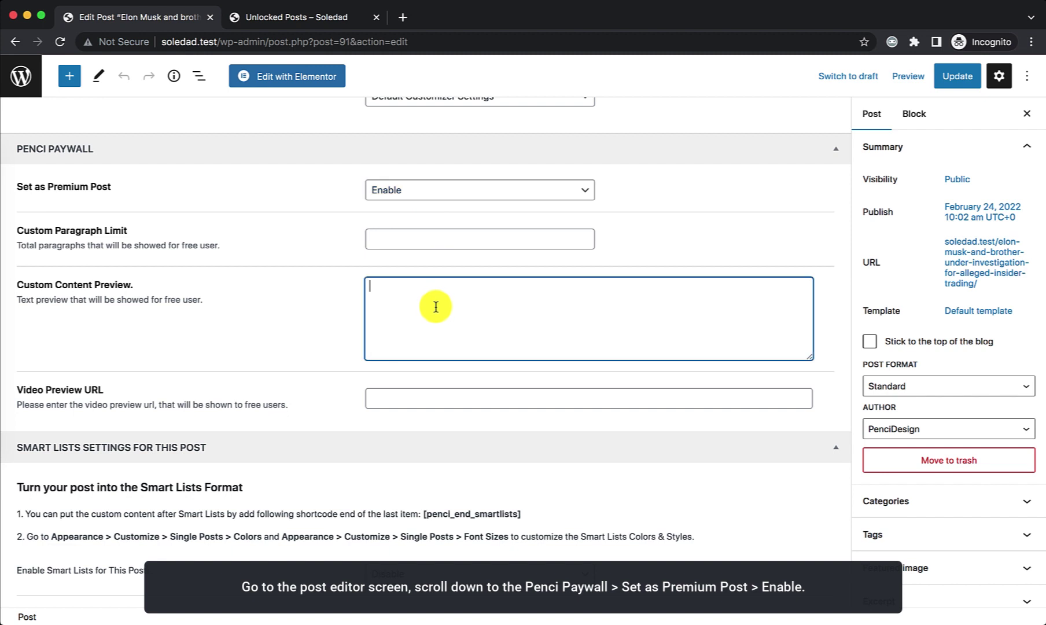
{"action": "type", "text": "This is a c"}
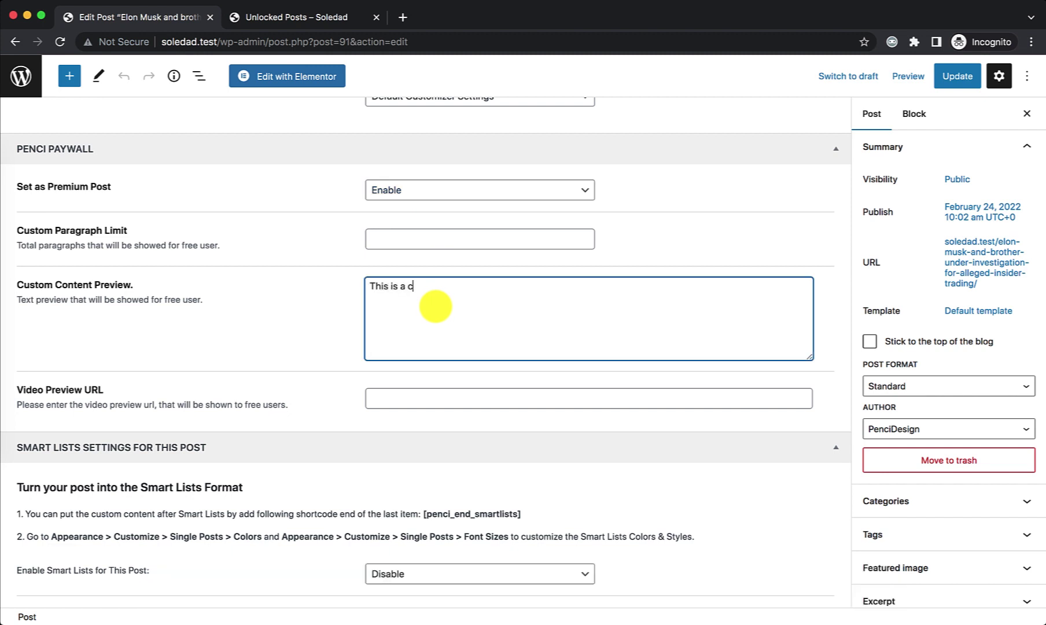
{"action": "type", "text": "ustom text before the subscribe box."}
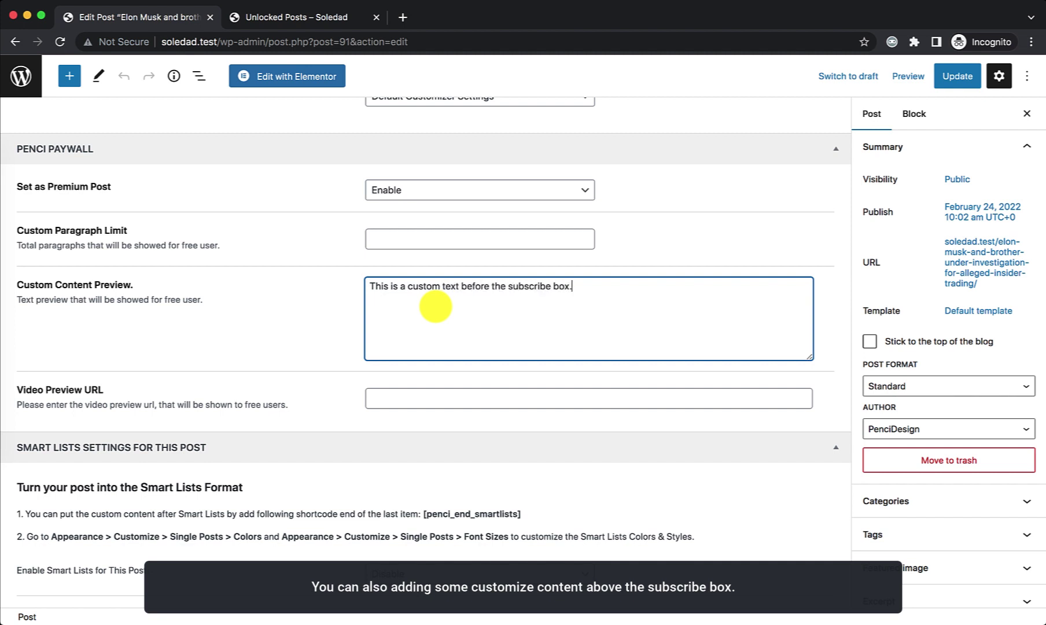
{"action": "left_click", "coordinate": [301, 333]}
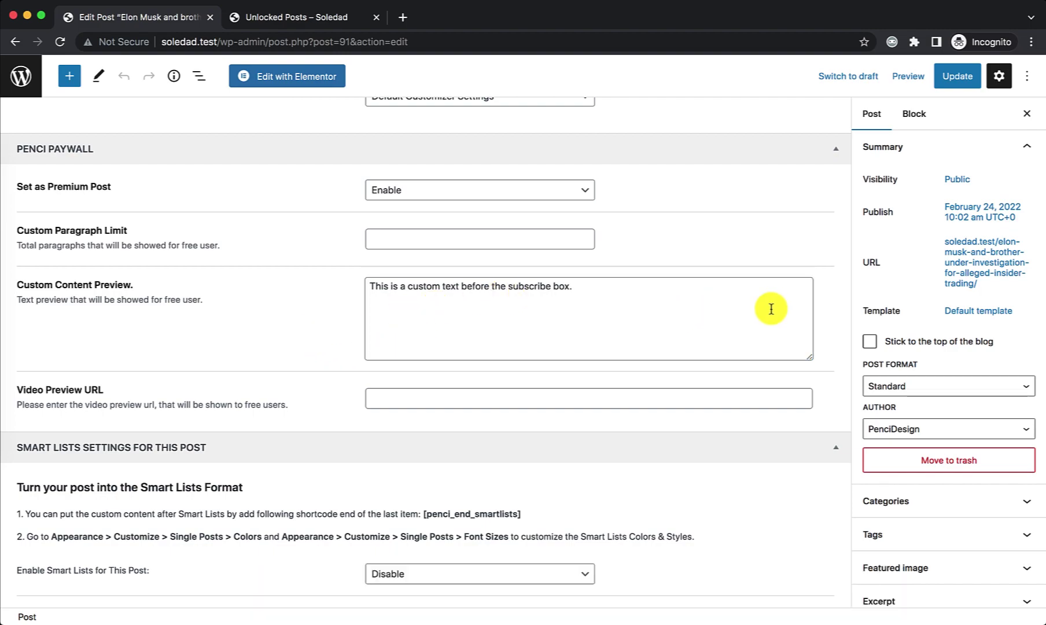
{"action": "scroll", "coordinate": [771, 309], "scroll_direction": "up", "scroll_amount": 20}
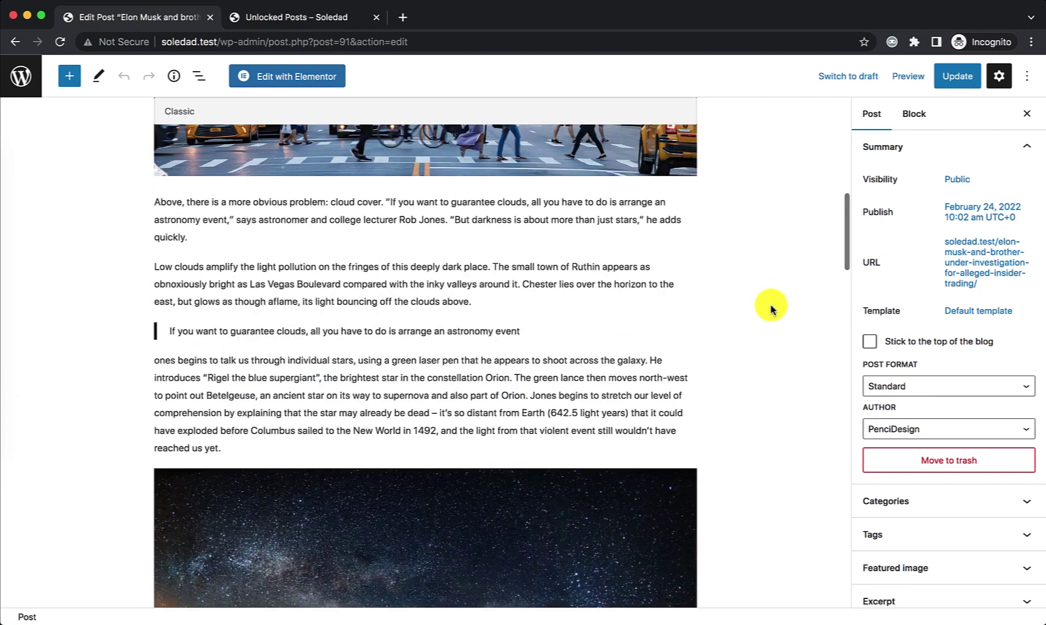
{"action": "left_click", "coordinate": [957, 75]}
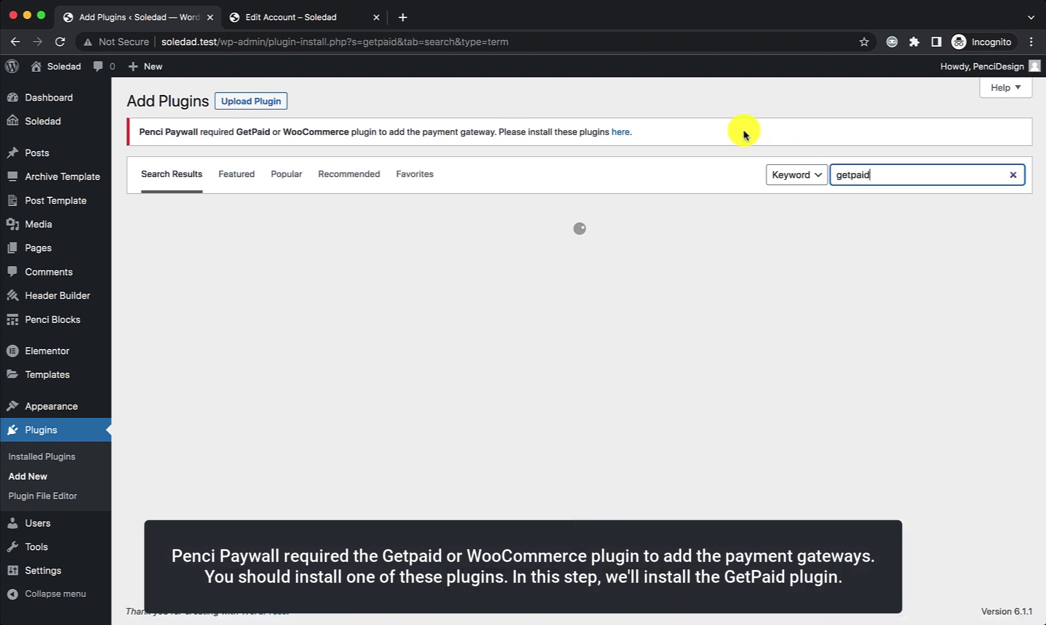
Step: Activate GetPaid and view its Items list (Expert, Beginner, Starter)
{"action": "left_click", "coordinate": [532, 257]}
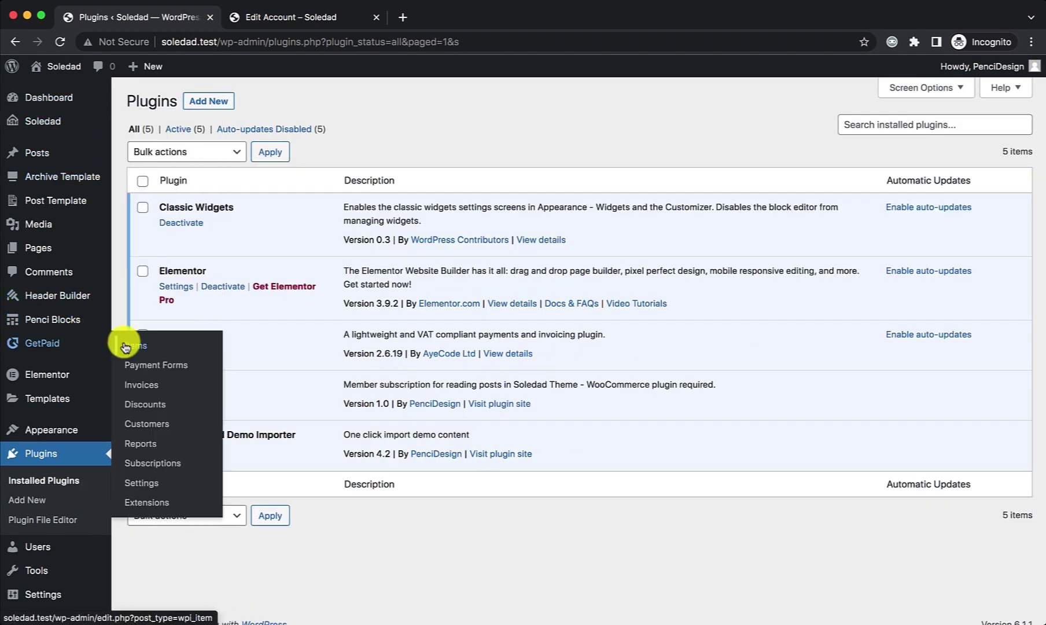
{"action": "left_click", "coordinate": [128, 349]}
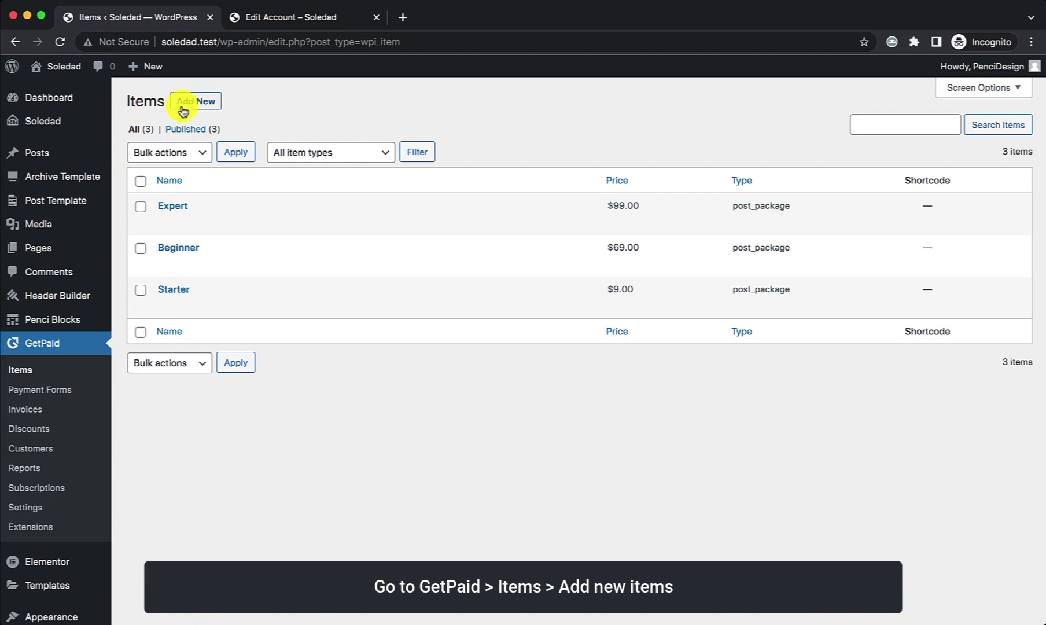
Step: Publish the $9 'Unlock Single Post' item with item type Soledad Post Unlock
{"action": "left_click", "coordinate": [184, 111]}
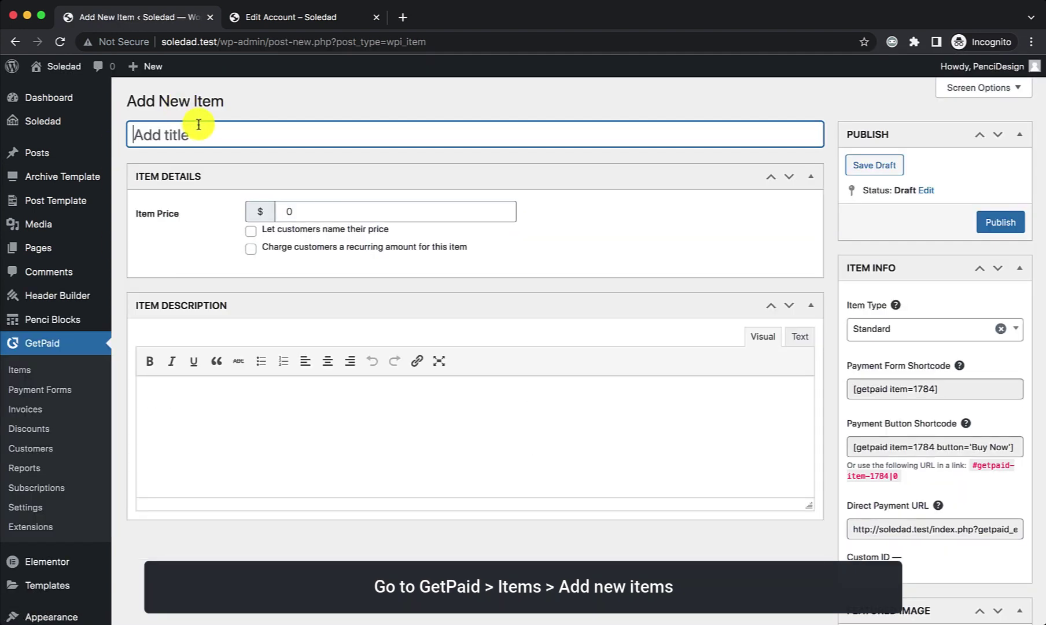
{"action": "left_click", "coordinate": [895, 336]}
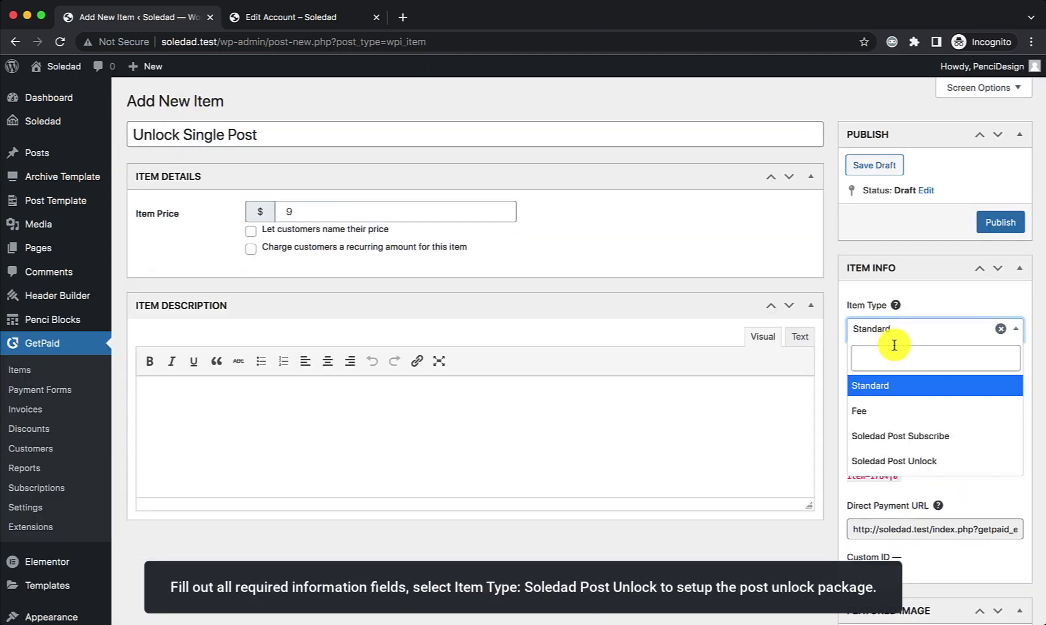
{"action": "left_click", "coordinate": [900, 461]}
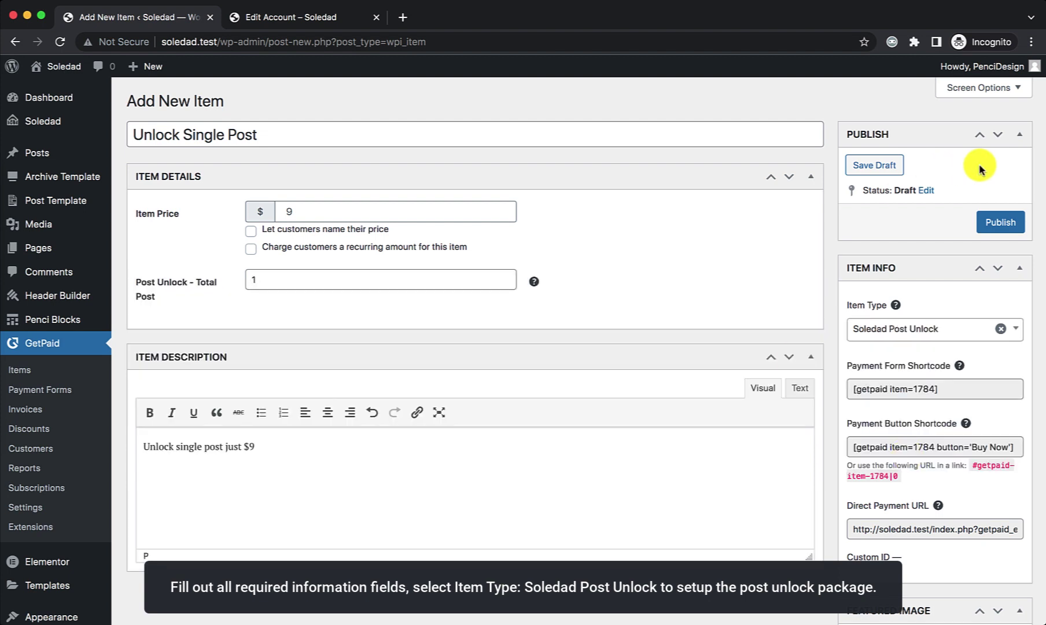
{"action": "left_click", "coordinate": [985, 222]}
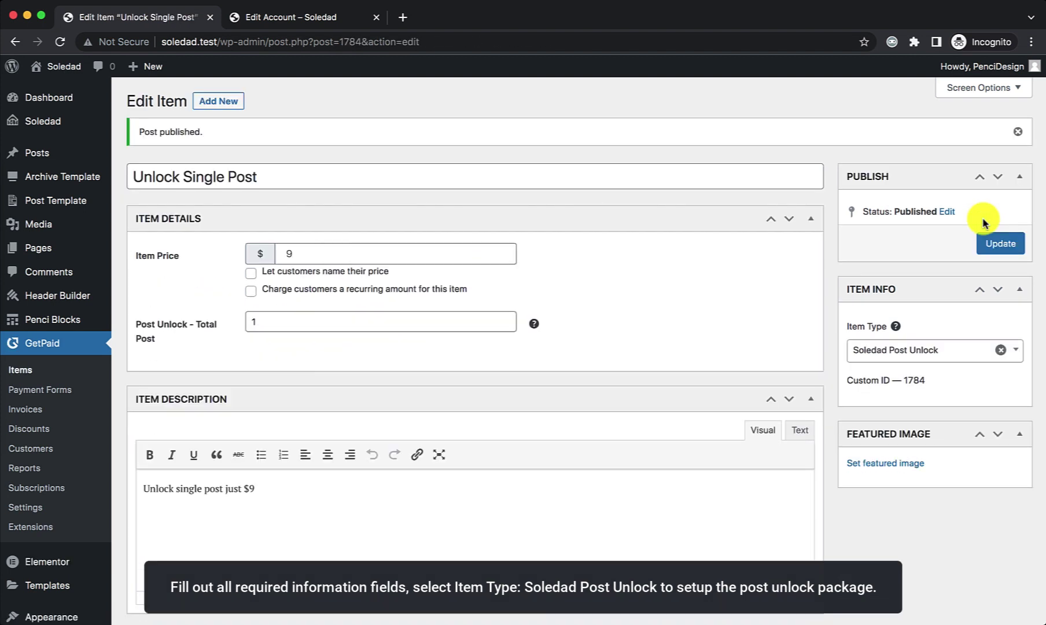
{"action": "left_click", "coordinate": [223, 103]}
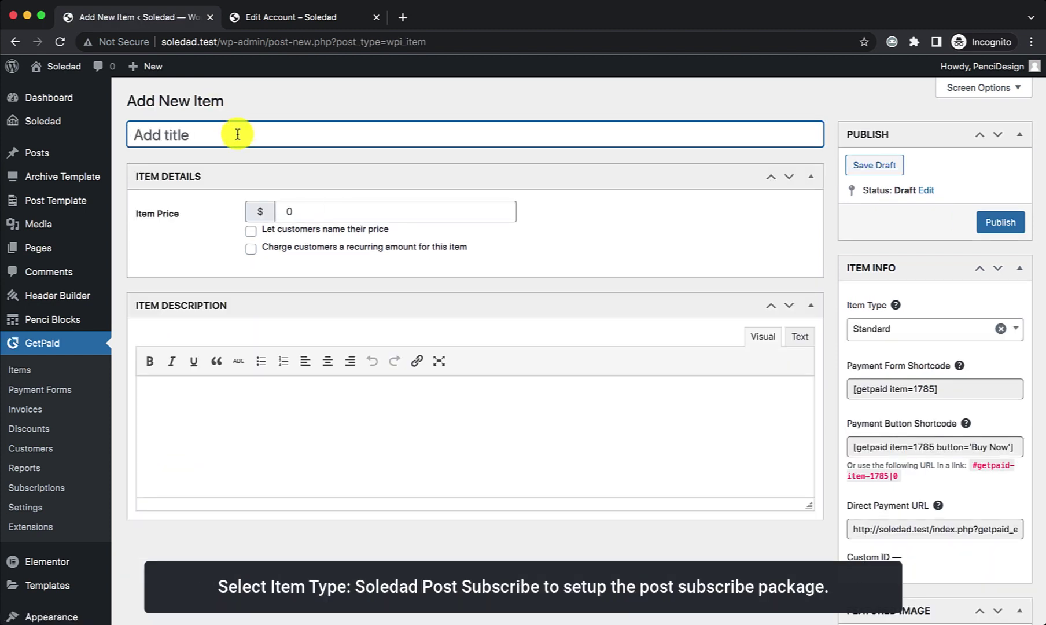
Step: Make '1 Month Subscribe' a Soledad Post Subscribe item at $99 recurring monthly, described 'Read all premium posts in 1 month for $99'
{"action": "type", "text": "1 Month Subscribe"}
{"action": "left_click", "coordinate": [896, 331]}
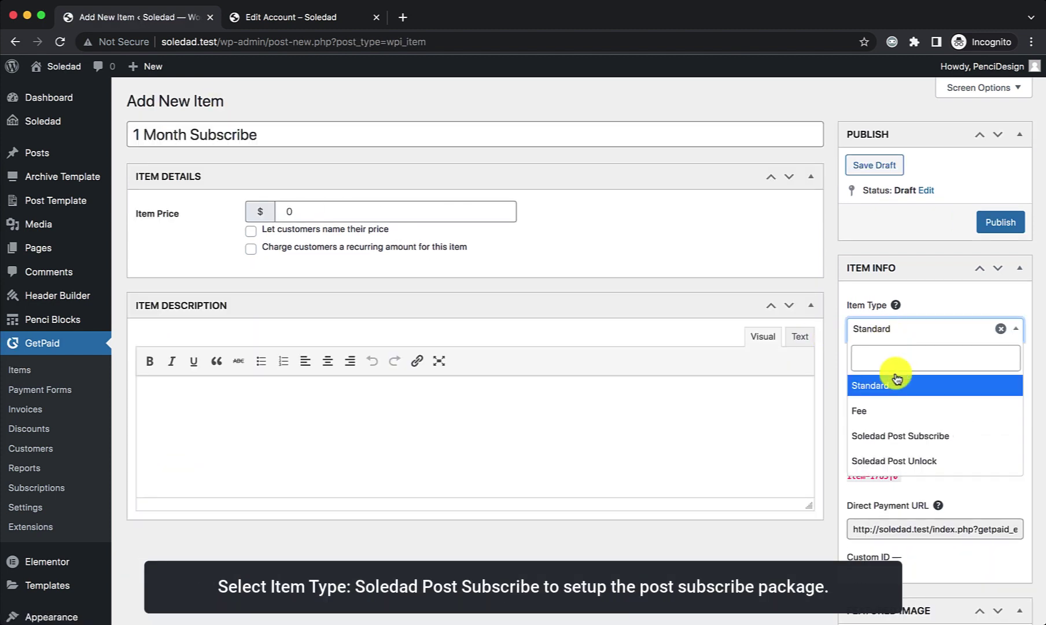
{"action": "left_click", "coordinate": [897, 438]}
{"action": "left_click", "coordinate": [315, 210]}
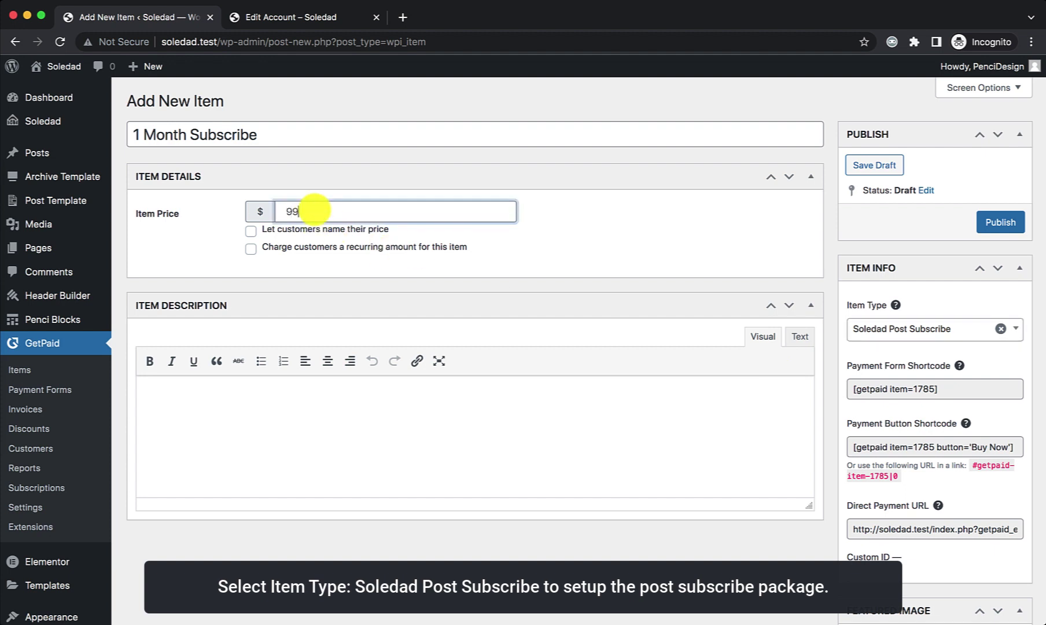
{"action": "left_click", "coordinate": [338, 249]}
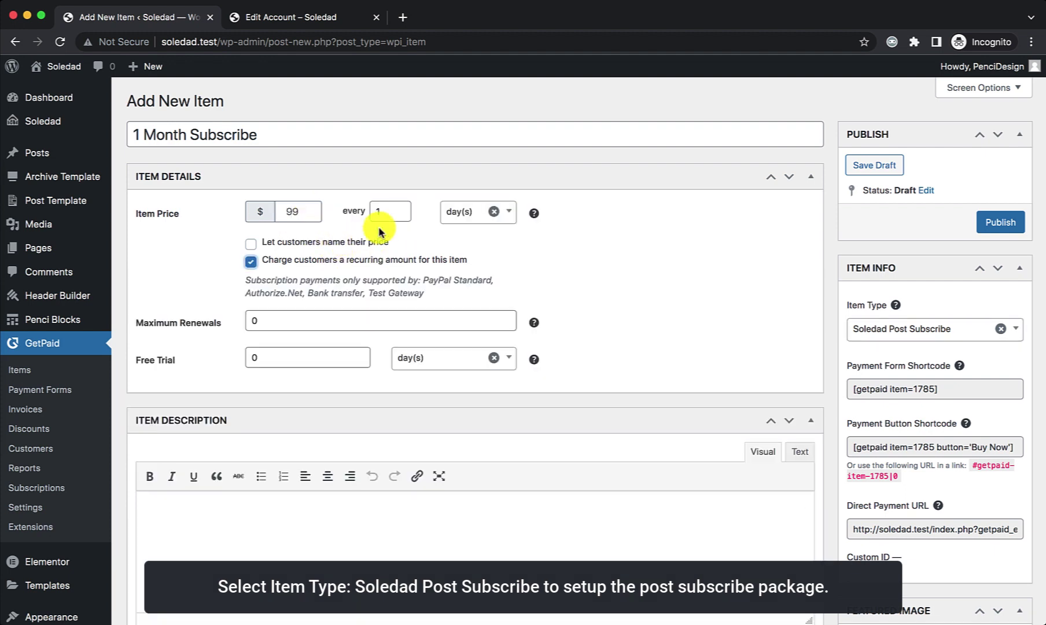
{"action": "left_click", "coordinate": [474, 213]}
{"action": "left_click", "coordinate": [464, 319]}
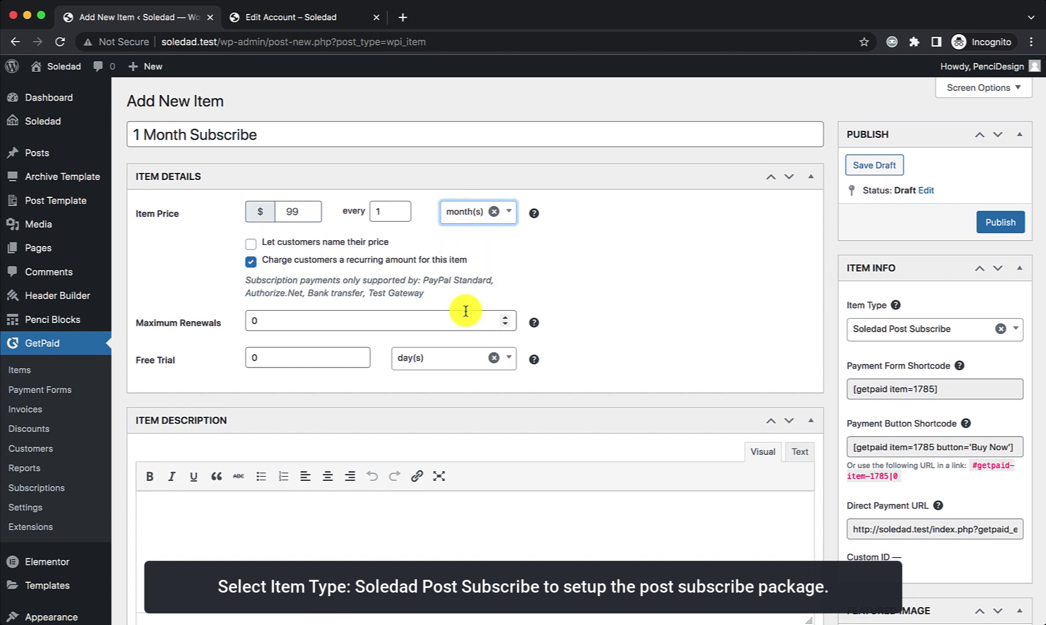
{"action": "type", "text": "Read all premium posts in 1 month for $99"}
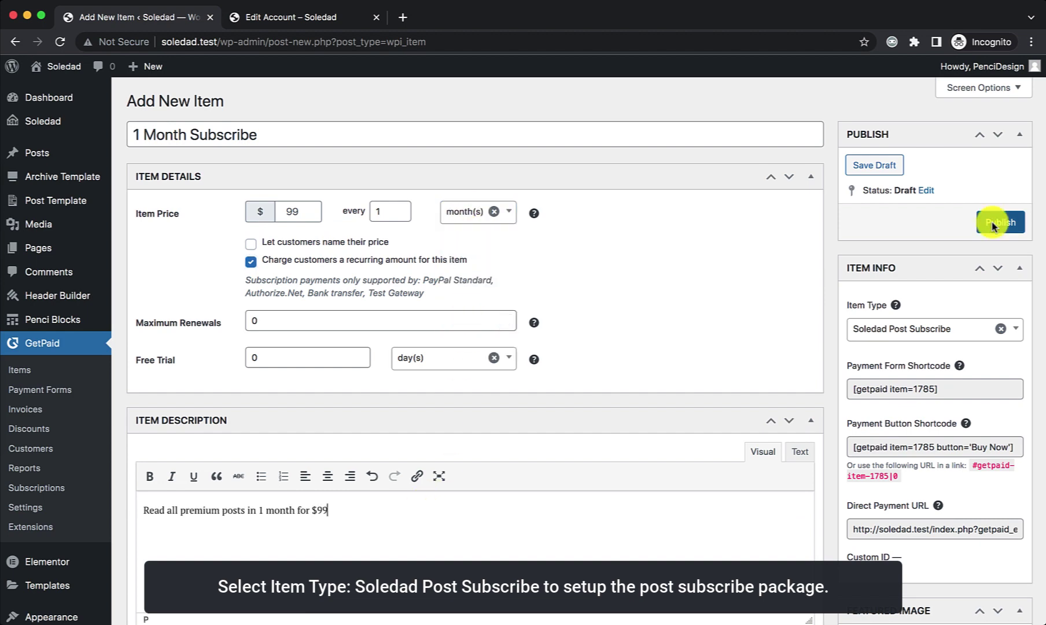
{"action": "left_click", "coordinate": [993, 224]}
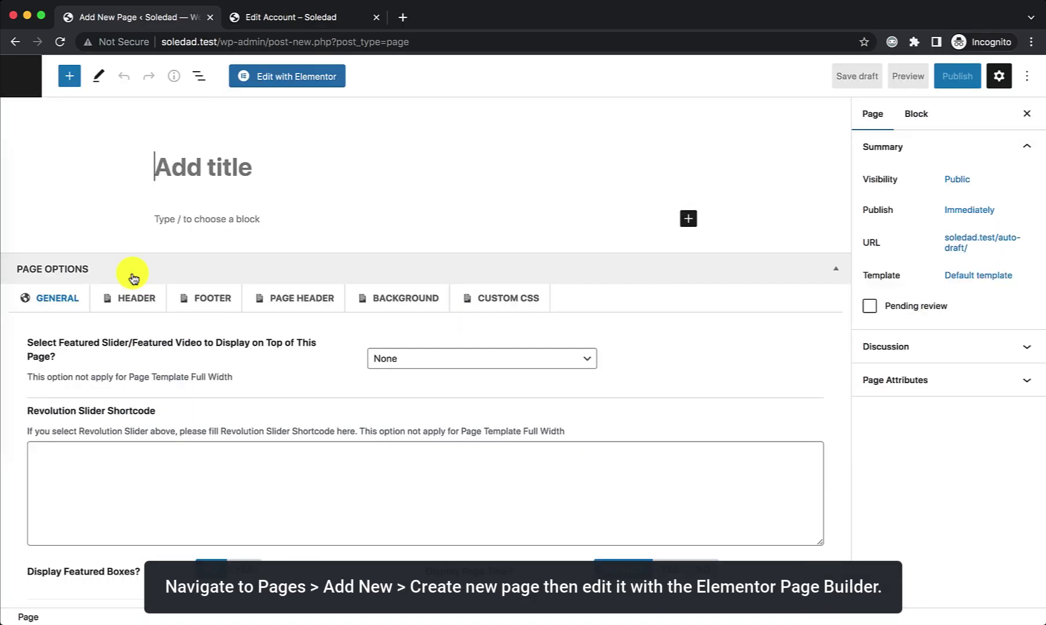
Step: In Elementor, add a three-column section with a Penci PayWall widget showing Unlock Single Post, and update
{"action": "left_click", "coordinate": [315, 77]}
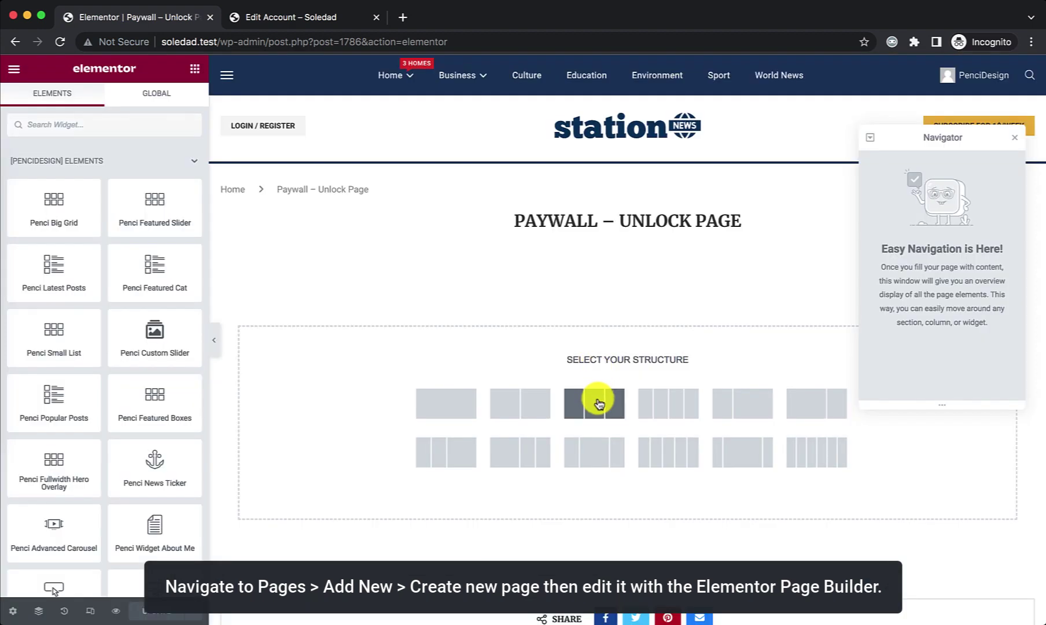
{"action": "left_click", "coordinate": [599, 404]}
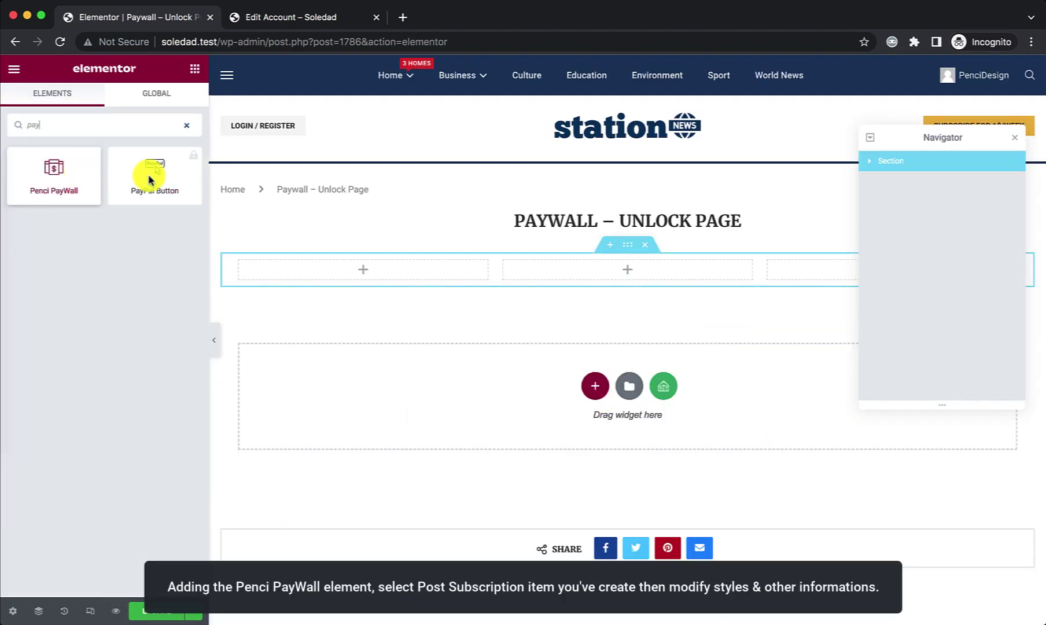
{"action": "left_click_drag", "start_coordinate": [53, 172], "coordinate": [579, 262]}
{"action": "left_click", "coordinate": [116, 191]}
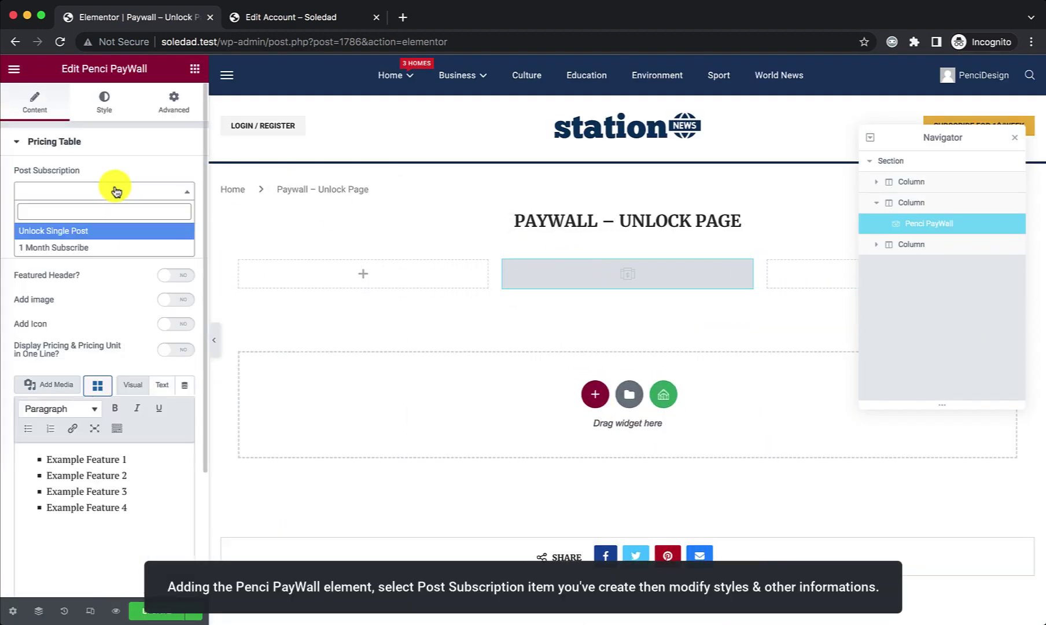
{"action": "left_click", "coordinate": [83, 231]}
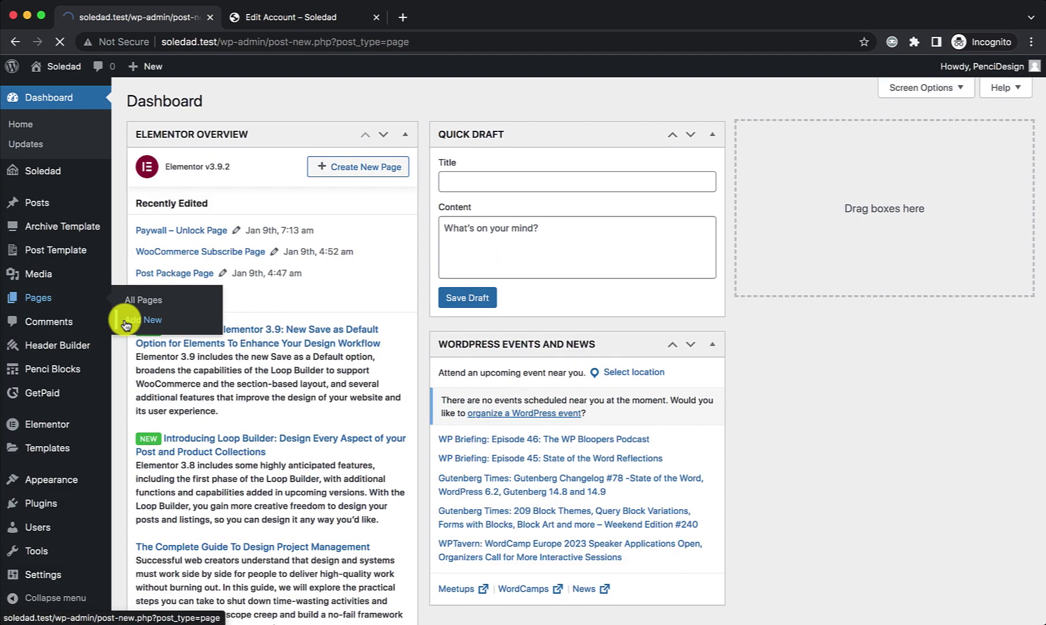
{"action": "left_click", "coordinate": [126, 322]}
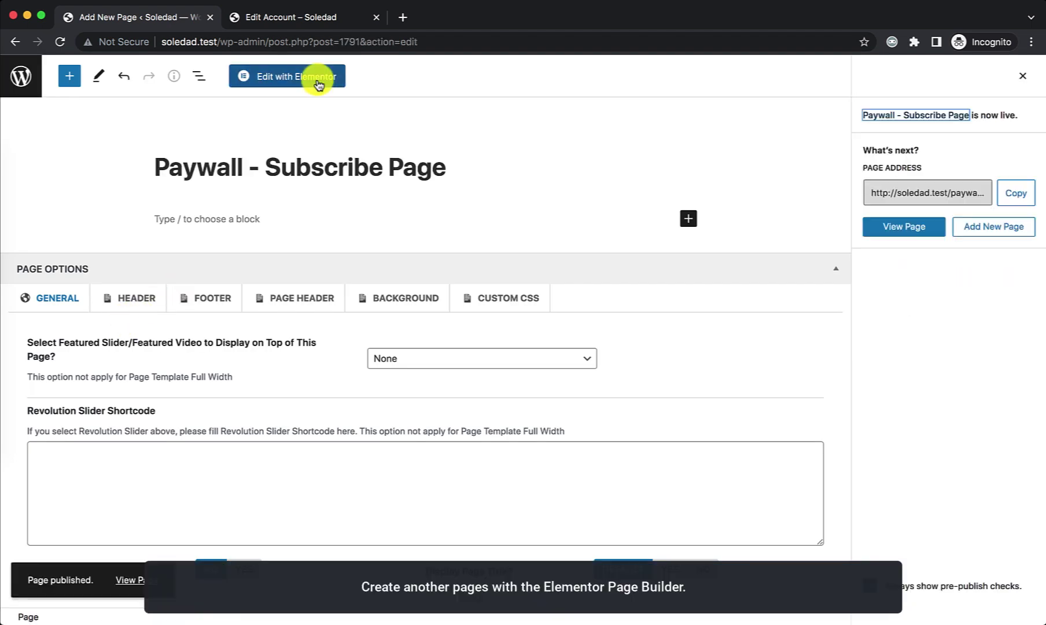
Step: Add a three-column section and place the Penci PayWall widget (searched 'pay') in its middle column
{"action": "left_click", "coordinate": [318, 84]}
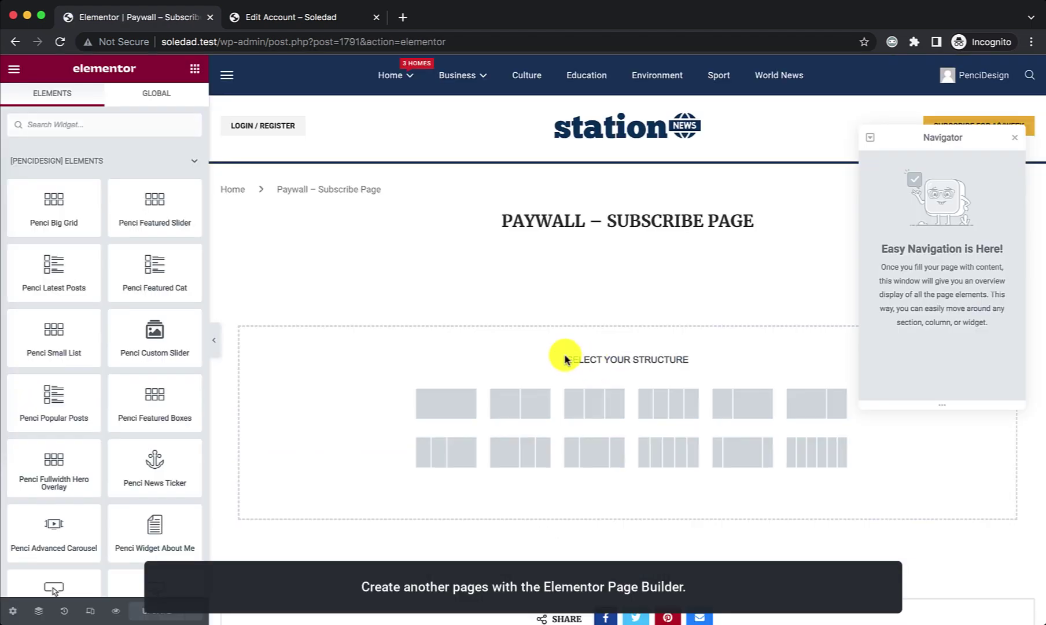
{"action": "left_click", "coordinate": [573, 399]}
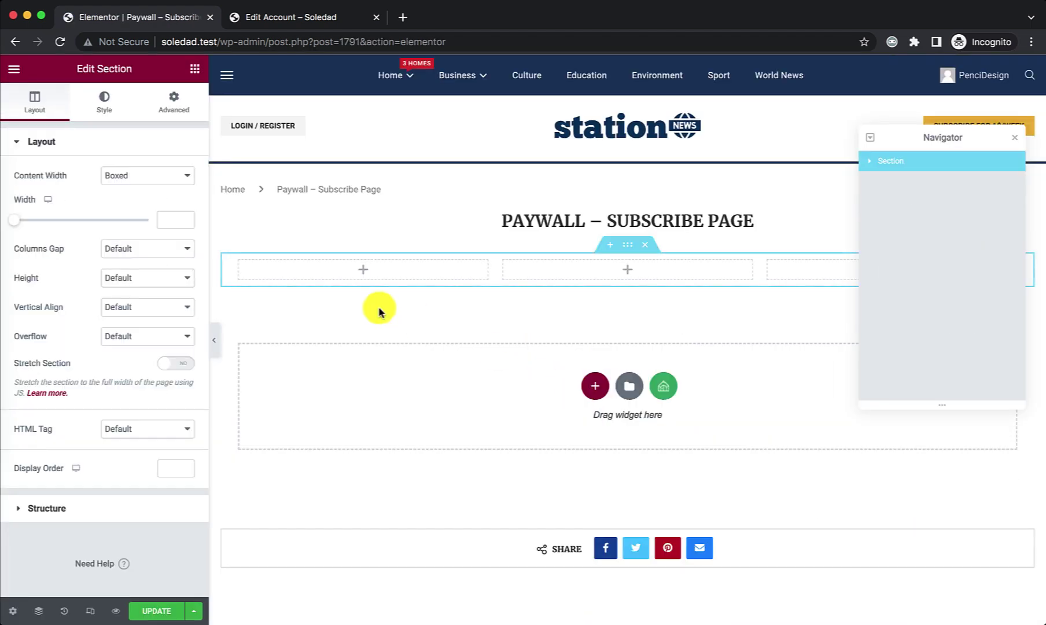
{"action": "left_click", "coordinate": [193, 70]}
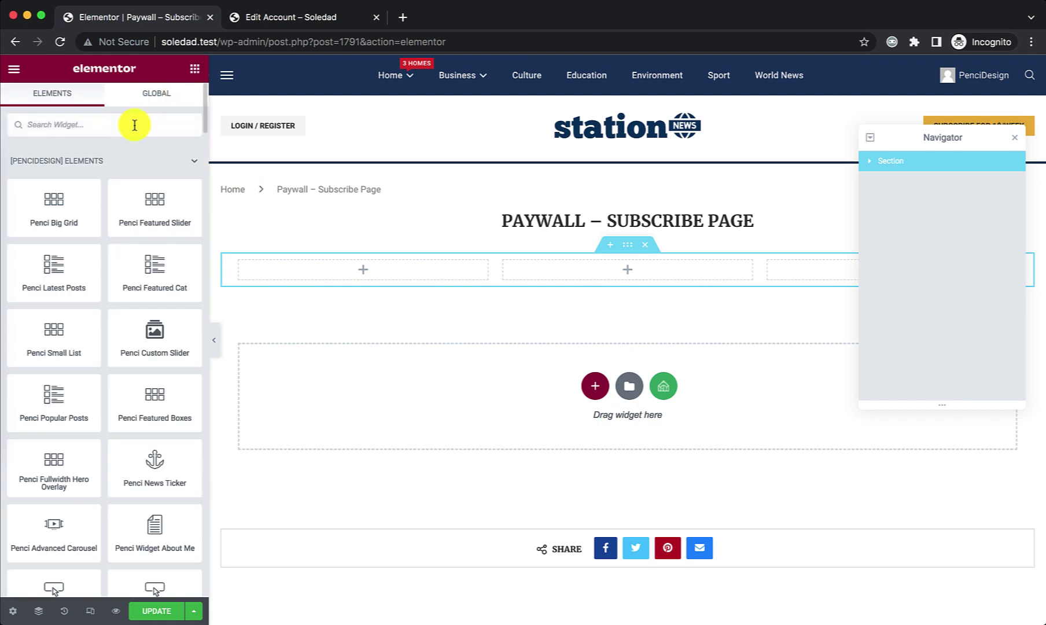
{"action": "left_click", "coordinate": [134, 125]}
{"action": "type", "text": "pay"}
{"action": "left_click_drag", "start_coordinate": [63, 170], "coordinate": [565, 272]}
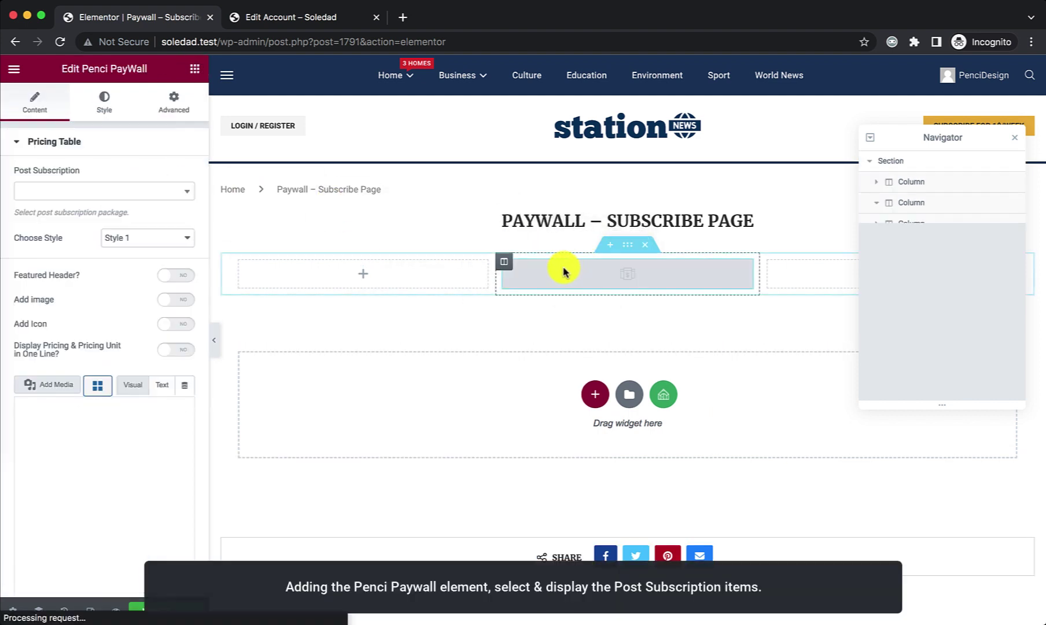
Step: Set the widget to the 1 Month Subscribe package, update the page, and exit to the Dashboard
{"action": "left_click", "coordinate": [72, 192]}
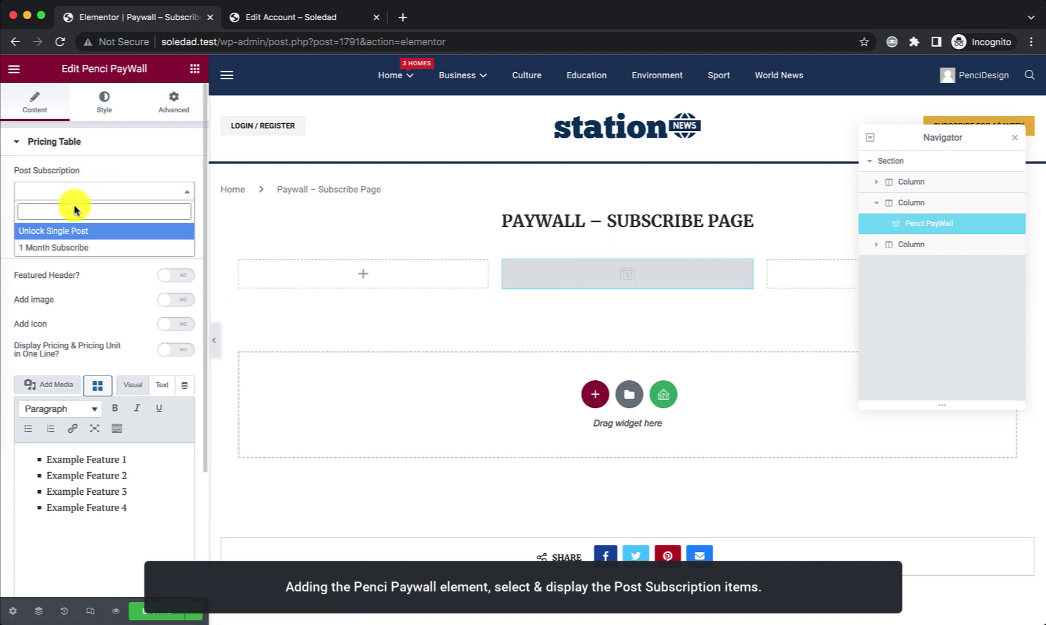
{"action": "left_click", "coordinate": [68, 248]}
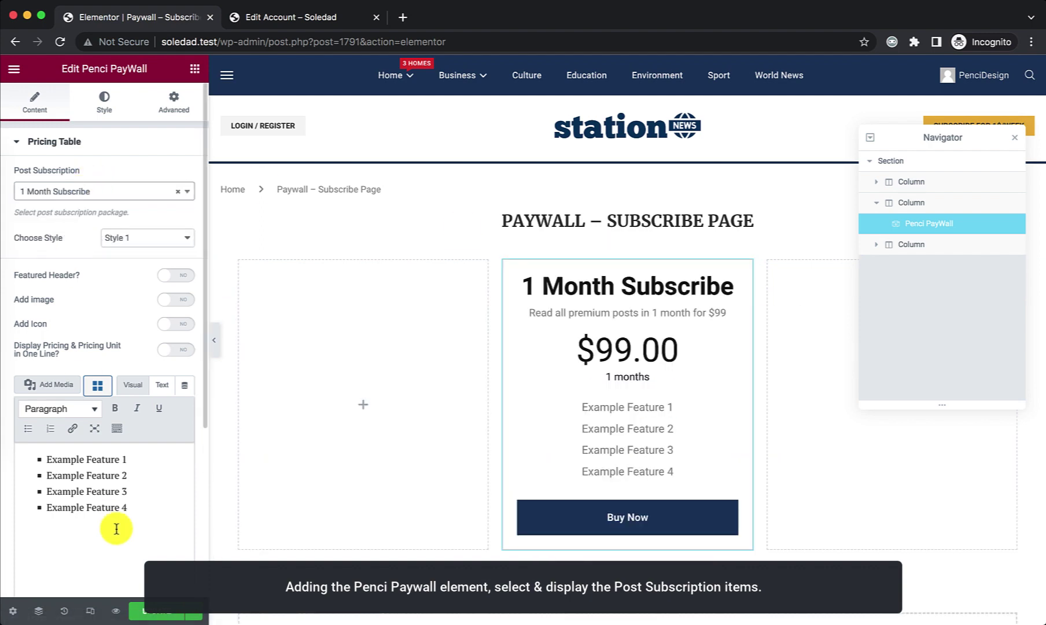
{"action": "left_click", "coordinate": [150, 617]}
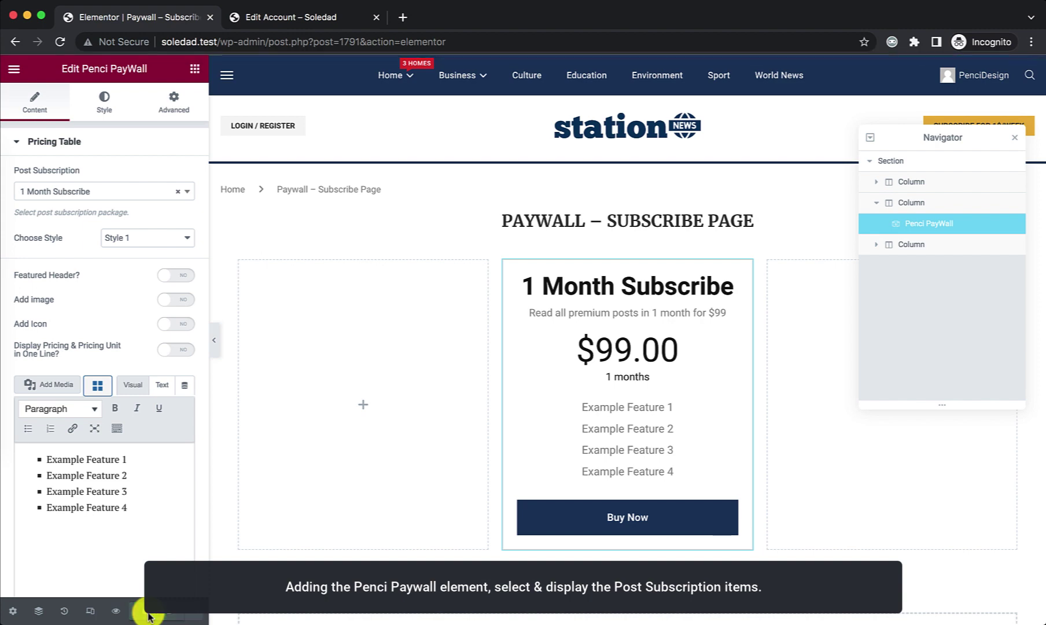
{"action": "left_click", "coordinate": [14, 69]}
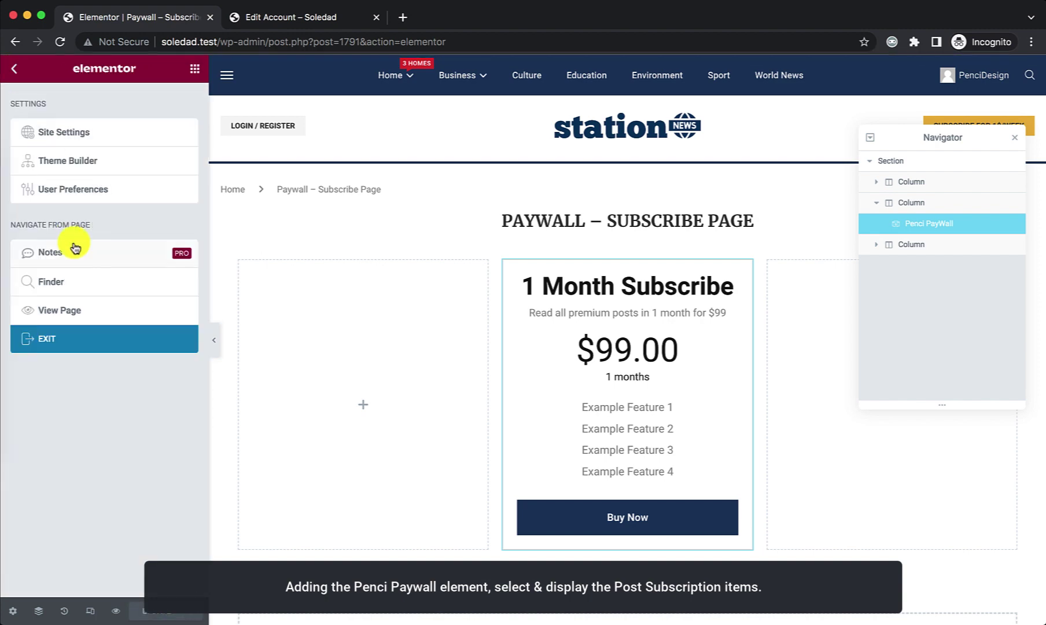
{"action": "left_click", "coordinate": [70, 338]}
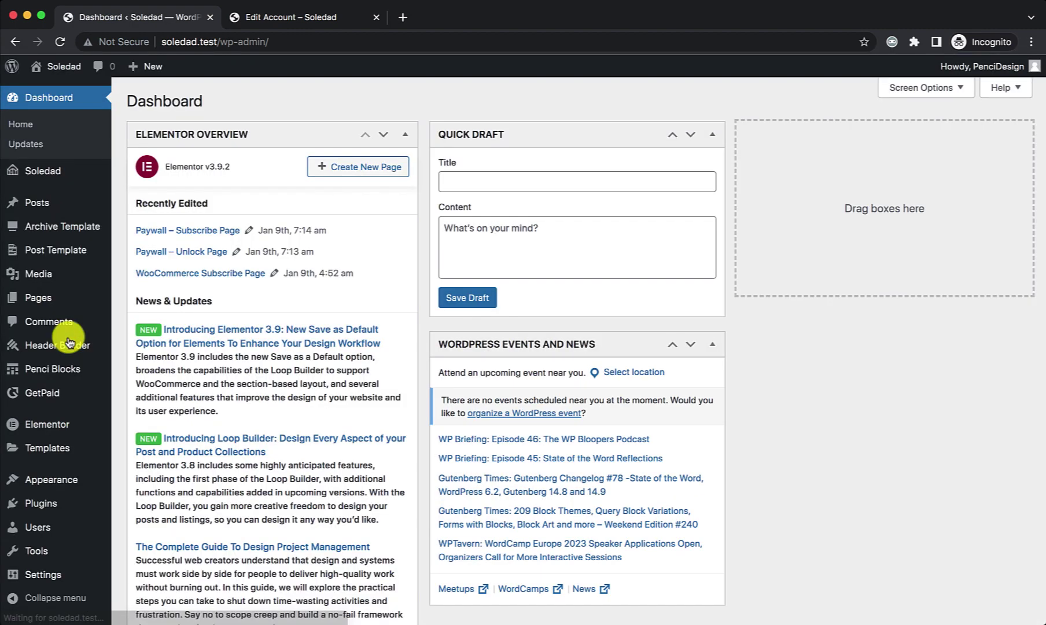
Step: Open the Customizer's Content Paywall general settings
{"action": "scroll", "coordinate": [81, 405], "scroll_direction": "down", "scroll_amount": 2}
{"action": "left_click", "coordinate": [125, 487]}
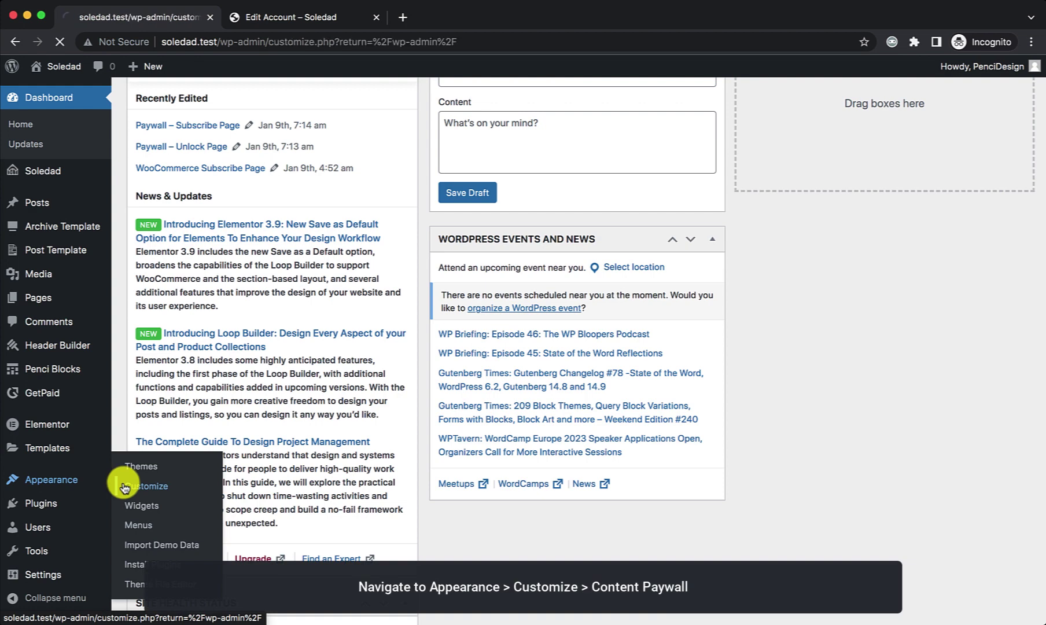
{"action": "scroll", "coordinate": [93, 405], "scroll_direction": "down", "scroll_amount": 4}
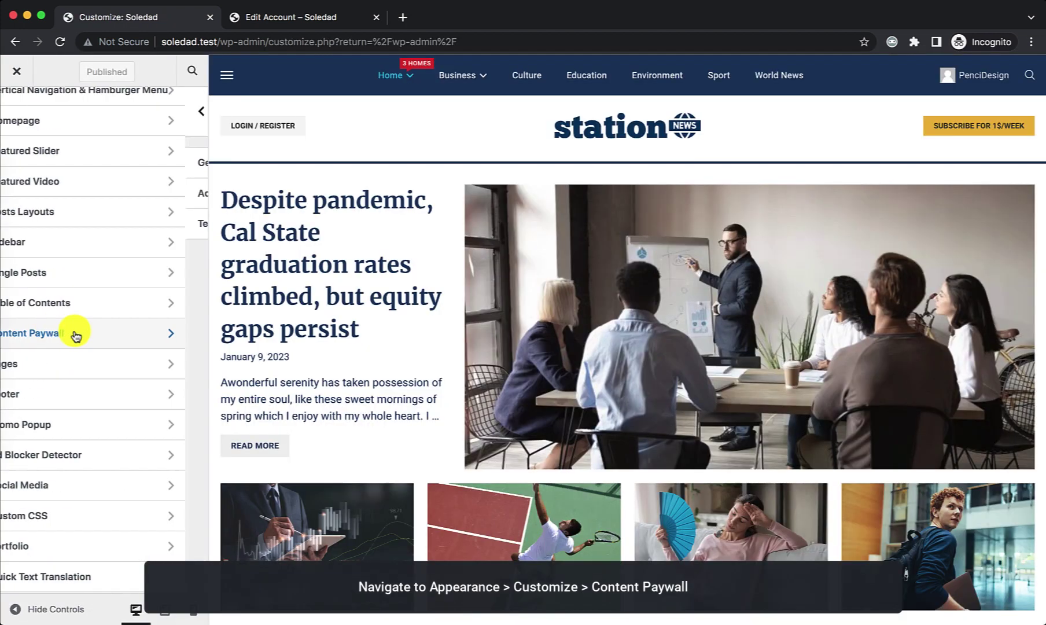
{"action": "left_click", "coordinate": [75, 334]}
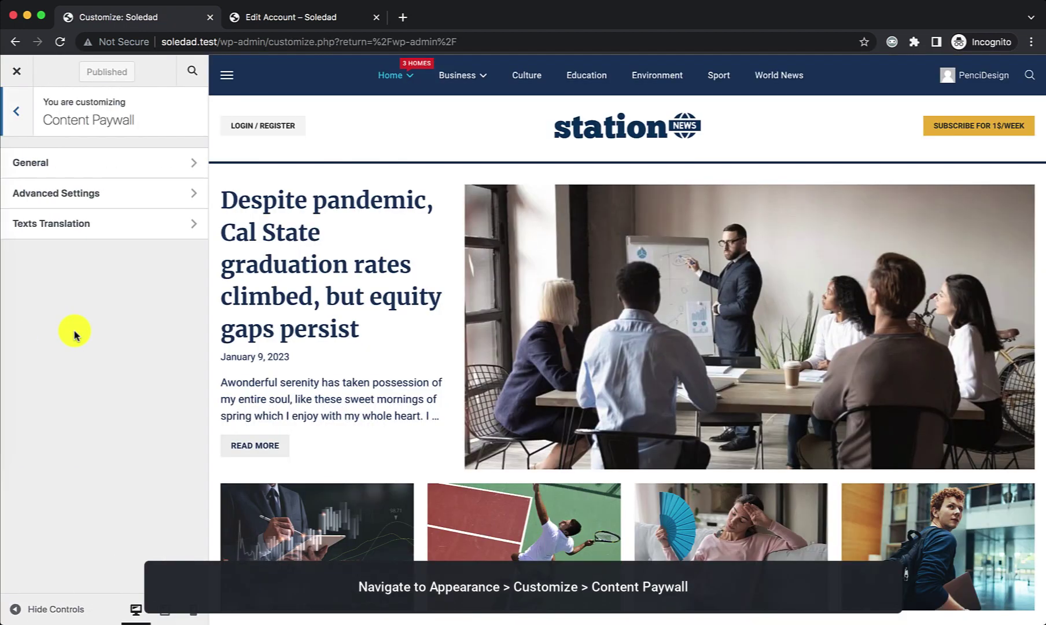
{"action": "left_click", "coordinate": [86, 168]}
{"action": "scroll", "coordinate": [113, 234], "scroll_direction": "down", "scroll_amount": 6}
{"action": "scroll", "coordinate": [116, 238], "scroll_direction": "down", "scroll_amount": 10}
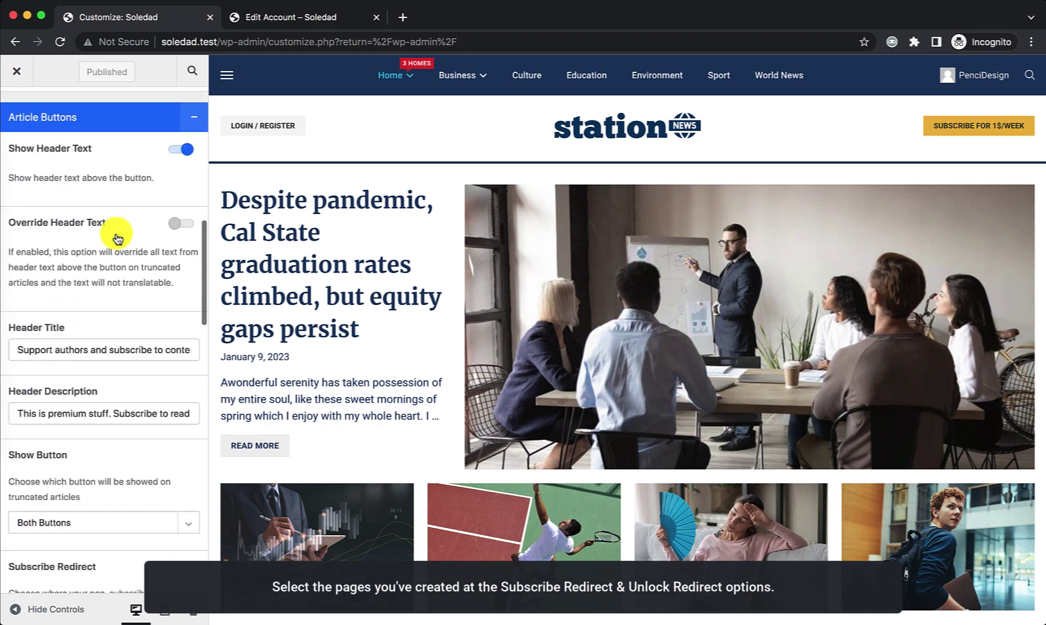
{"action": "scroll", "coordinate": [117, 237], "scroll_direction": "down", "scroll_amount": 3}
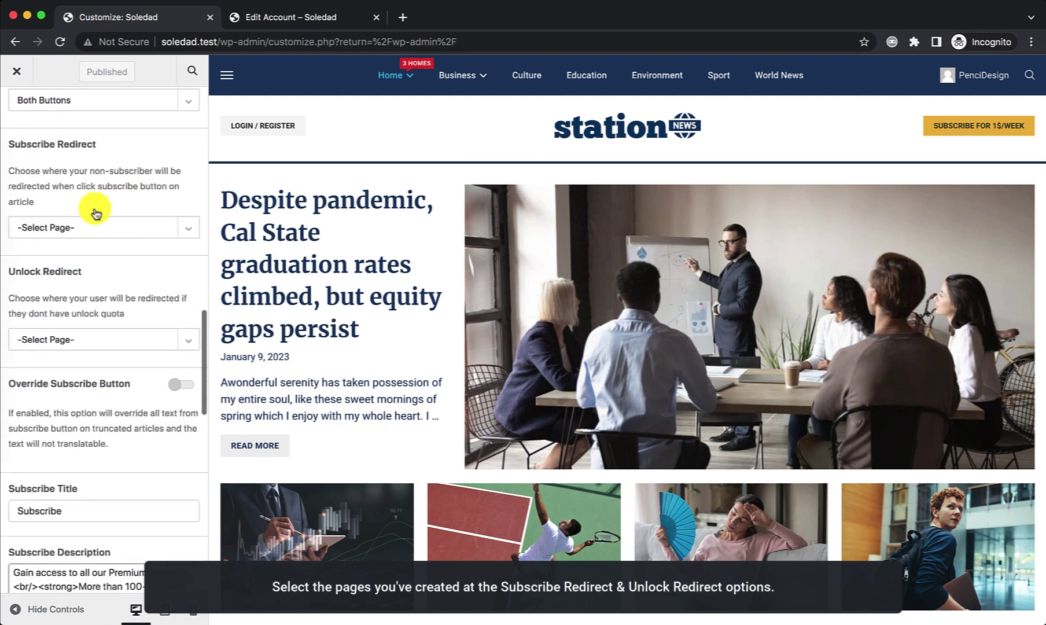
Step: Set Subscribe Redirect to Paywall - Subscribe Page
{"action": "left_click", "coordinate": [72, 228]}
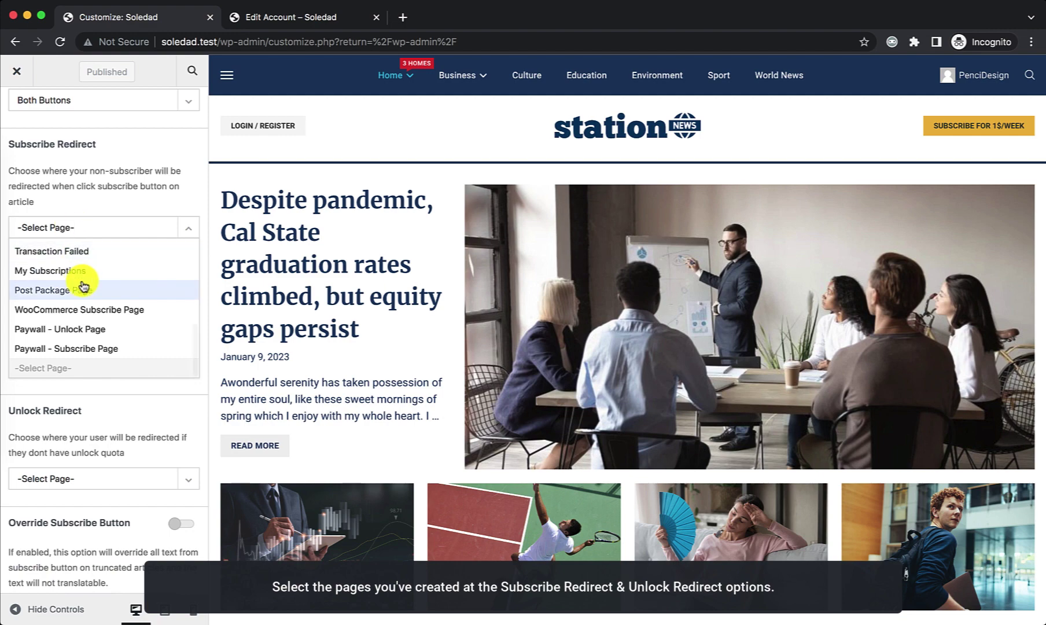
{"action": "scroll", "coordinate": [84, 289], "scroll_direction": "down", "scroll_amount": 1}
{"action": "left_click", "coordinate": [84, 329]}
{"action": "left_click", "coordinate": [84, 333]}
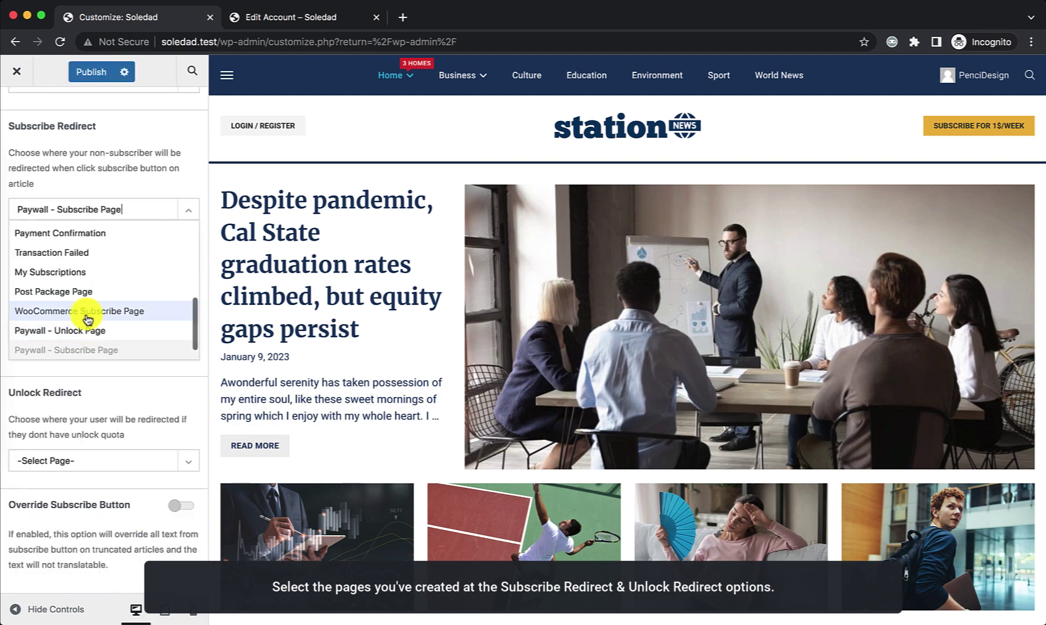
{"action": "left_click", "coordinate": [110, 391]}
Step: Set Unlock Redirect to Paywall - Unlock Page, publish, and close the Customizer
{"action": "left_click", "coordinate": [92, 322]}
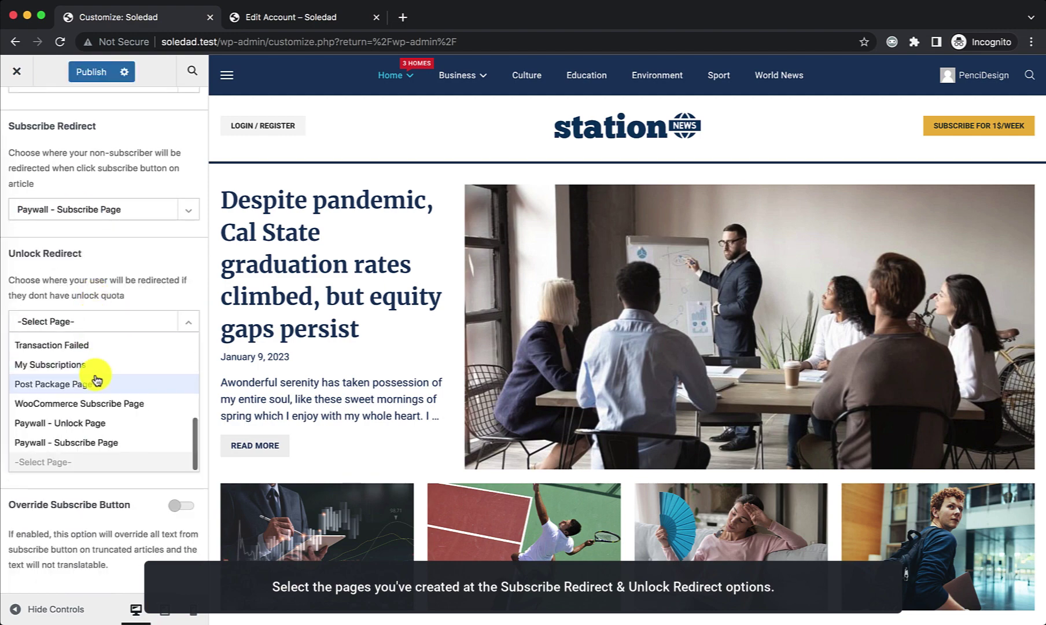
{"action": "scroll", "coordinate": [97, 382], "scroll_direction": "down", "scroll_amount": 1}
{"action": "left_click", "coordinate": [75, 405]}
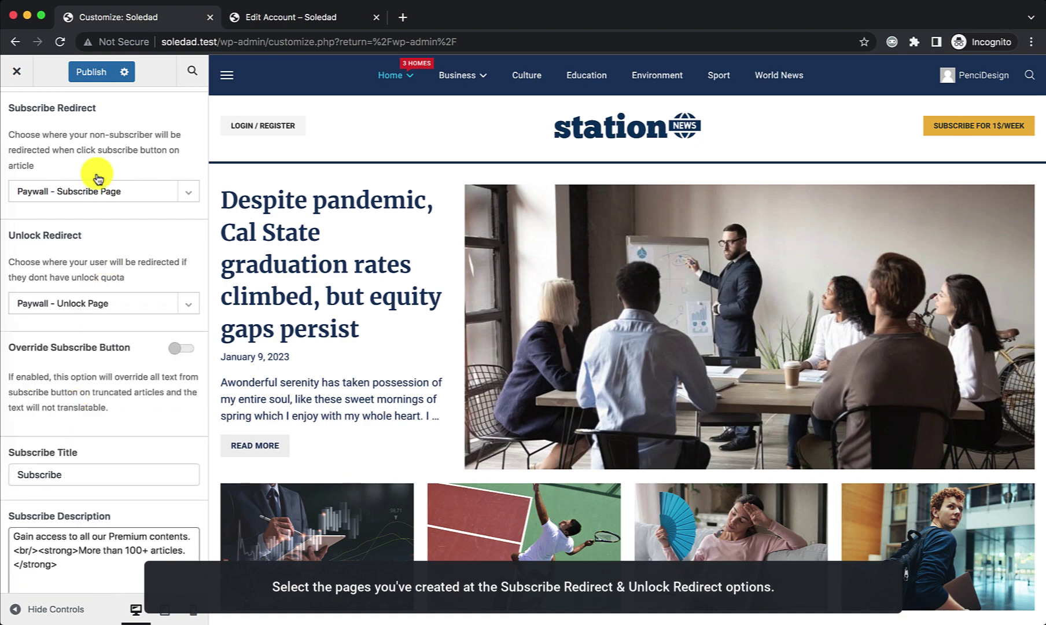
{"action": "left_click", "coordinate": [87, 73]}
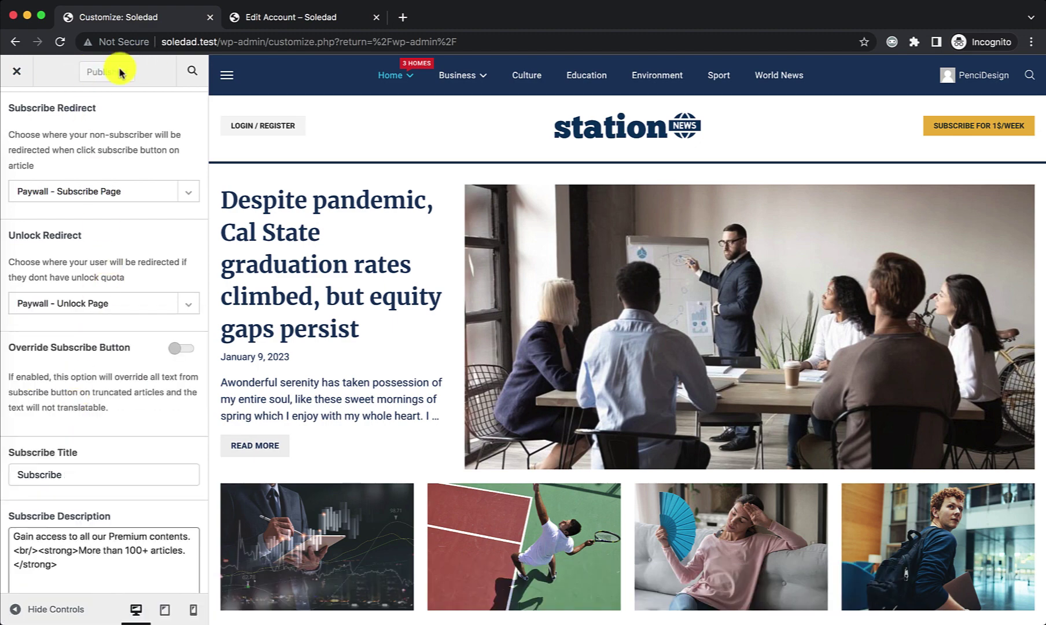
{"action": "left_click", "coordinate": [17, 74]}
{"action": "mouse_move", "coordinate": [88, 391]}
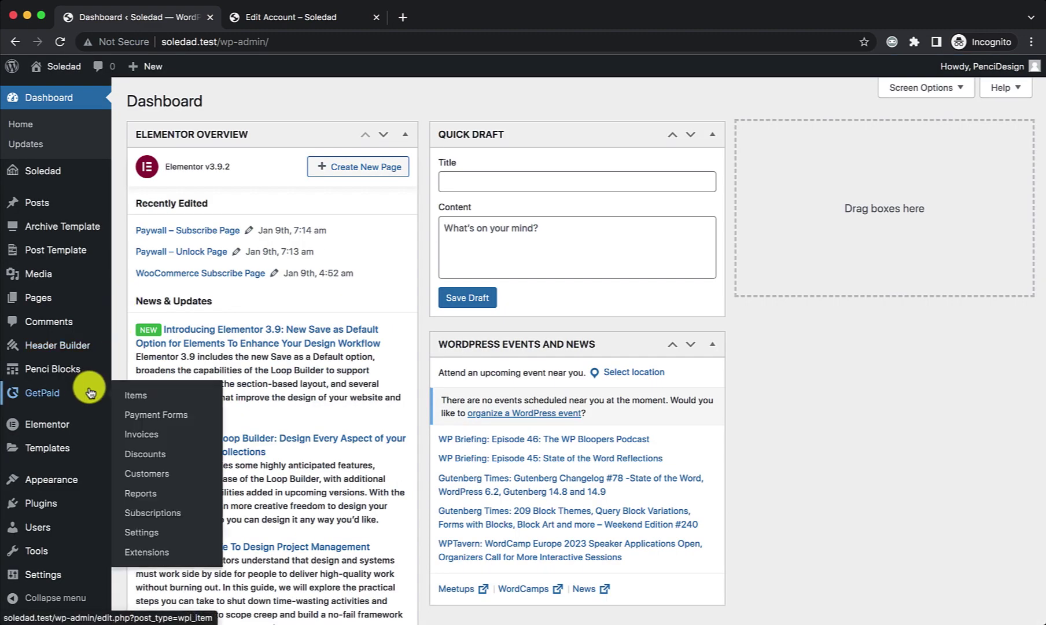
Step: Review GetPaid's Payment Gateways settings, then switch to the front-end account page tab
{"action": "left_click", "coordinate": [139, 532]}
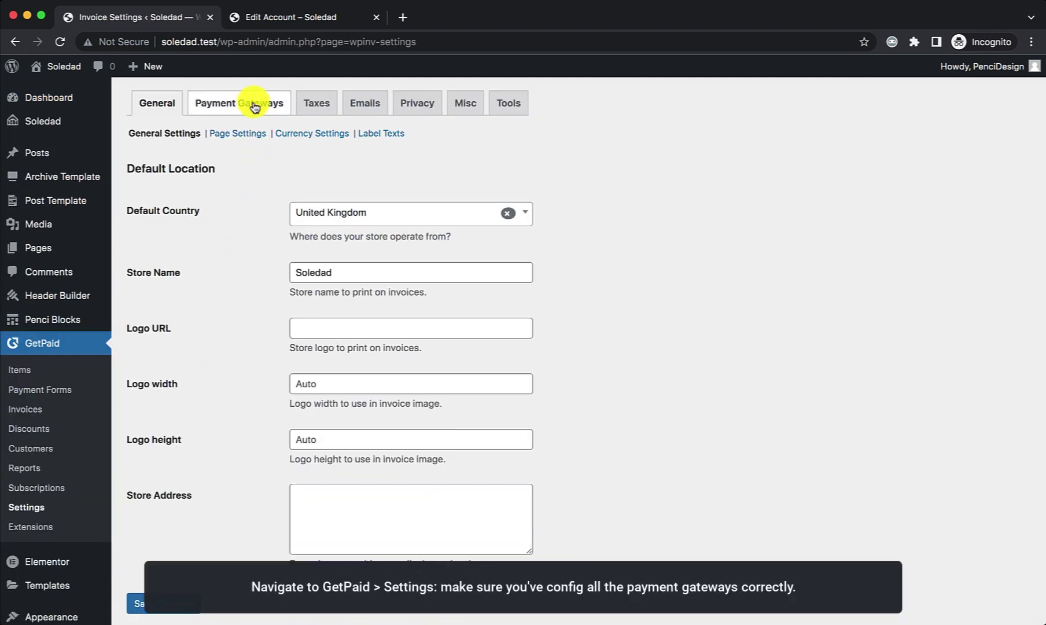
{"action": "left_click", "coordinate": [254, 104]}
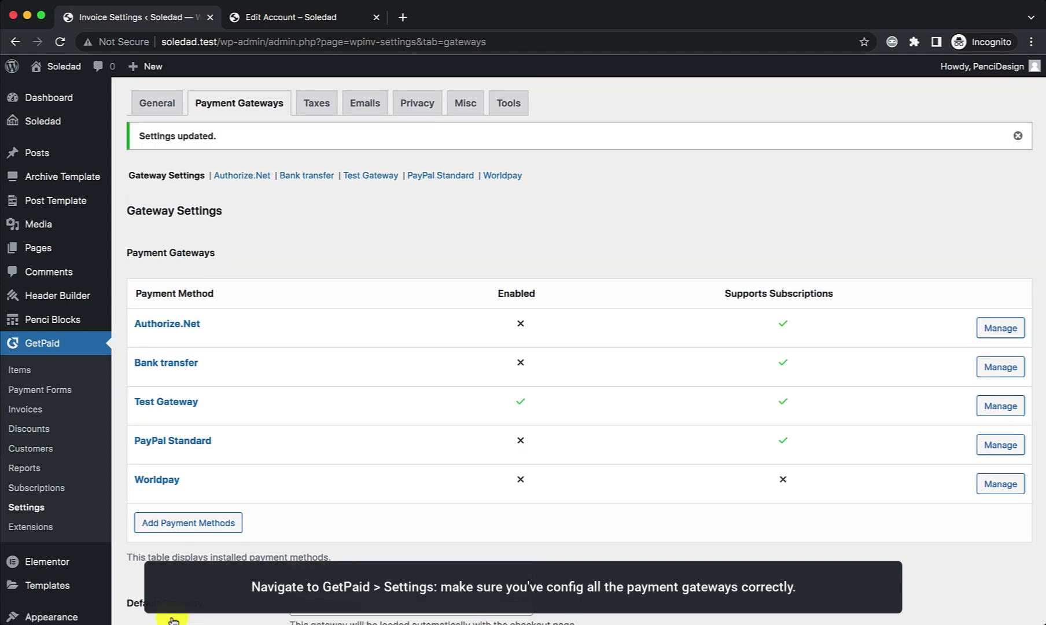
{"action": "left_click", "coordinate": [268, 19]}
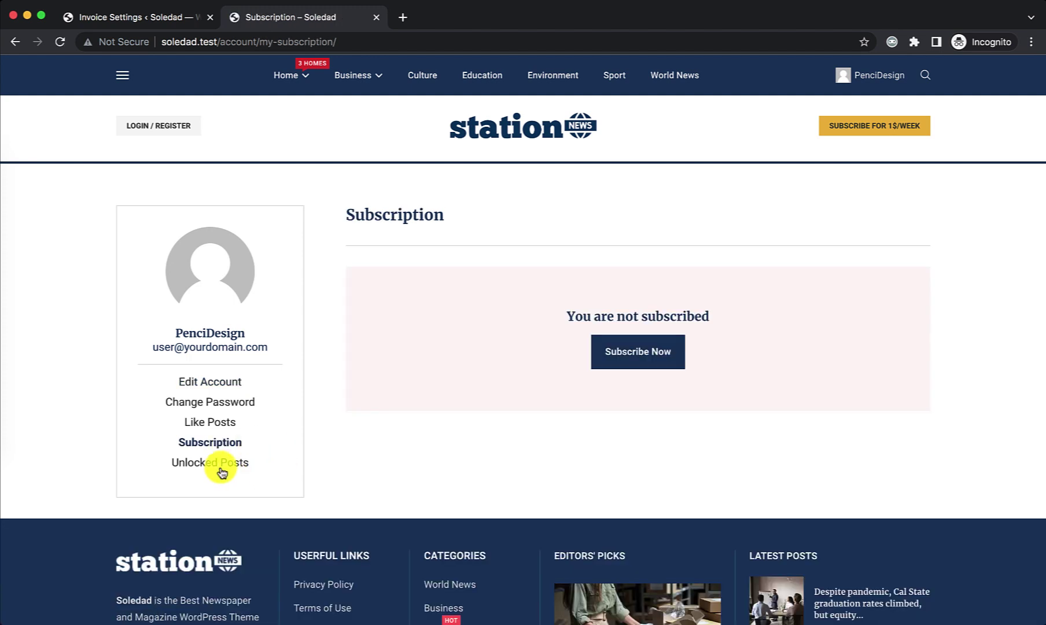
Step: Check that Unlocked Posts shows 0 unlocks and 0 posts, then go to the site's front page
{"action": "left_click", "coordinate": [218, 468]}
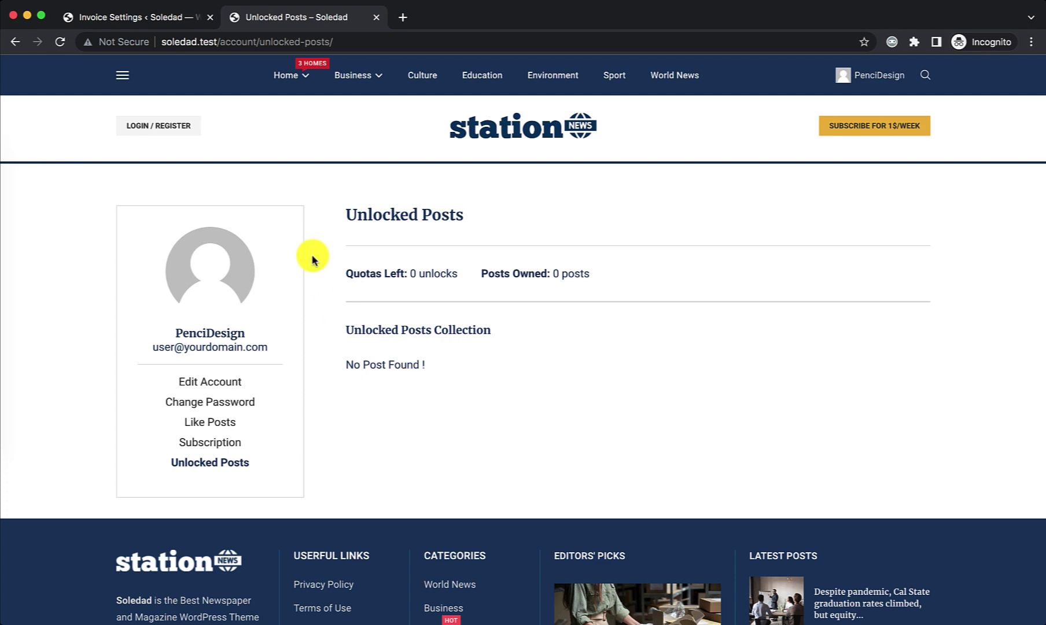
{"action": "left_click", "coordinate": [144, 19]}
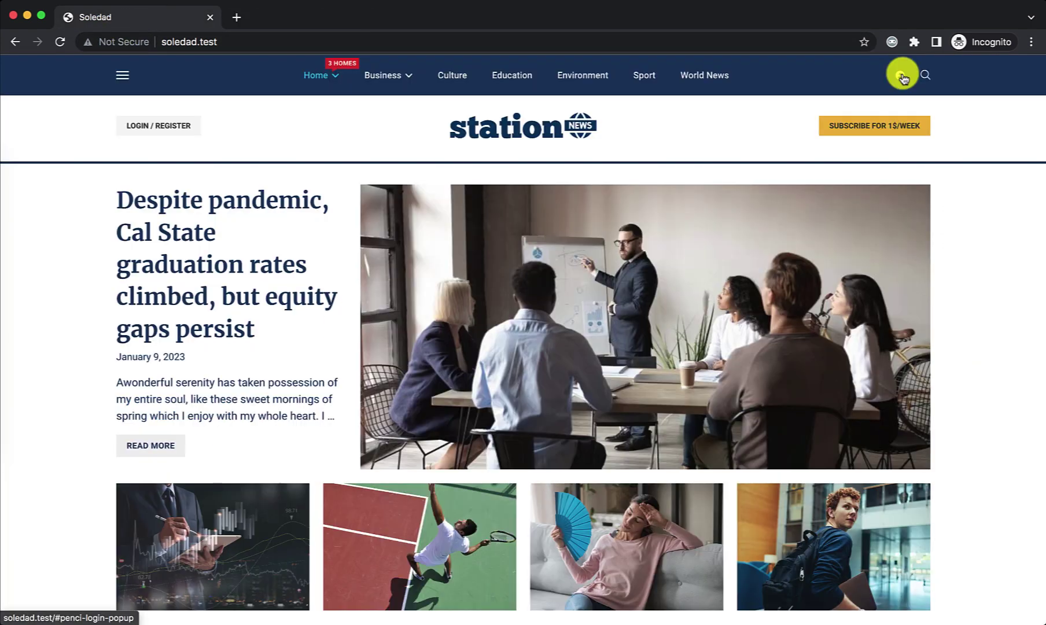
{"action": "left_click", "coordinate": [901, 75]}
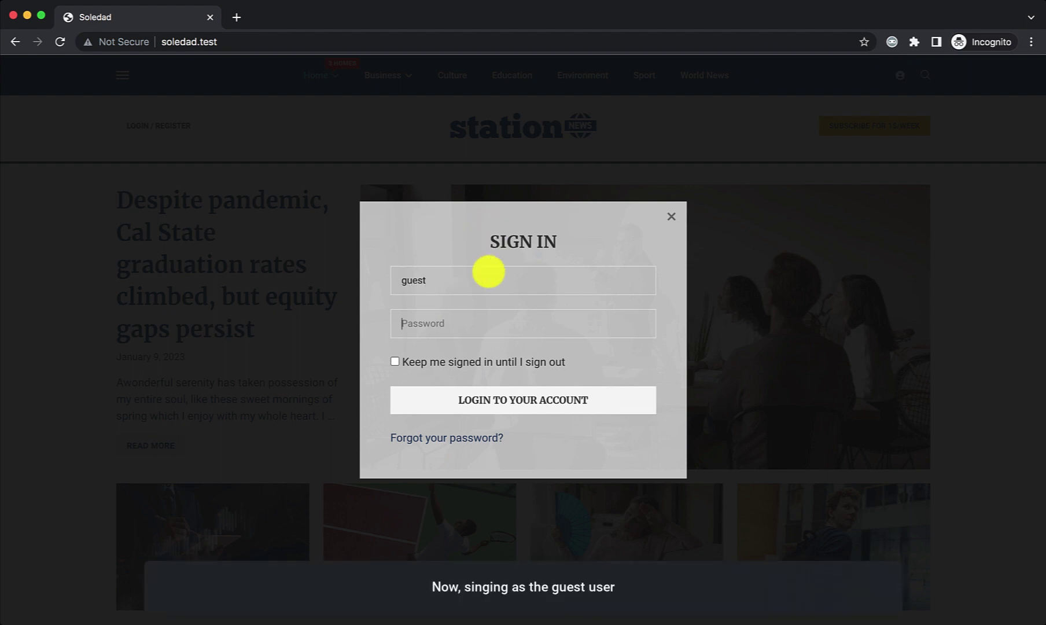
Step: Sign in as the guest user and open the premium Elon Musk article, scrolling to its paywall box
{"action": "key", "text": "Return"}
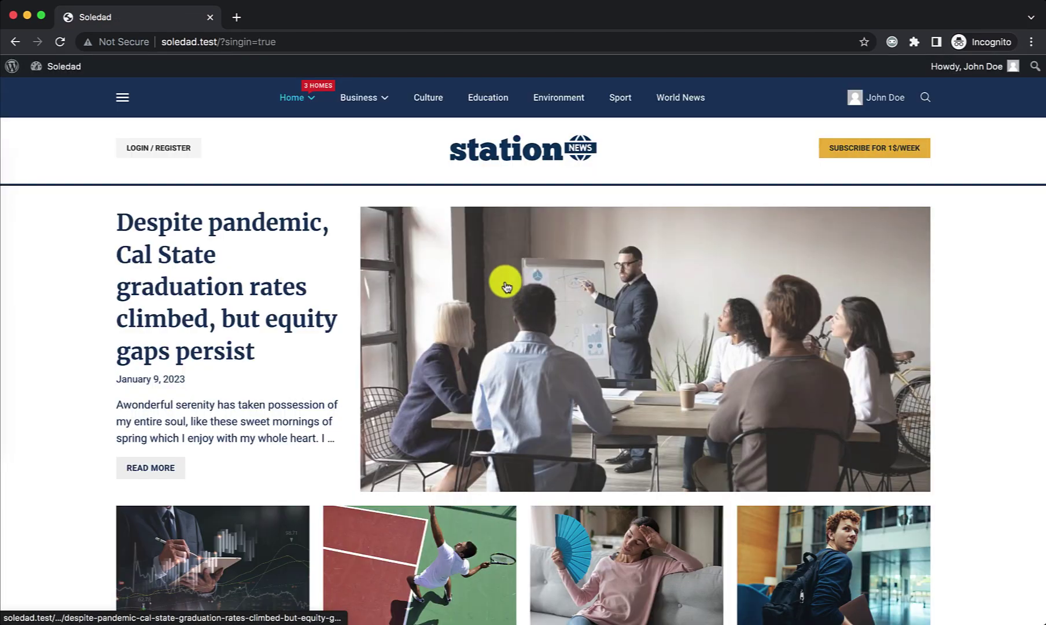
{"action": "scroll", "coordinate": [505, 301], "scroll_direction": "down", "scroll_amount": 5}
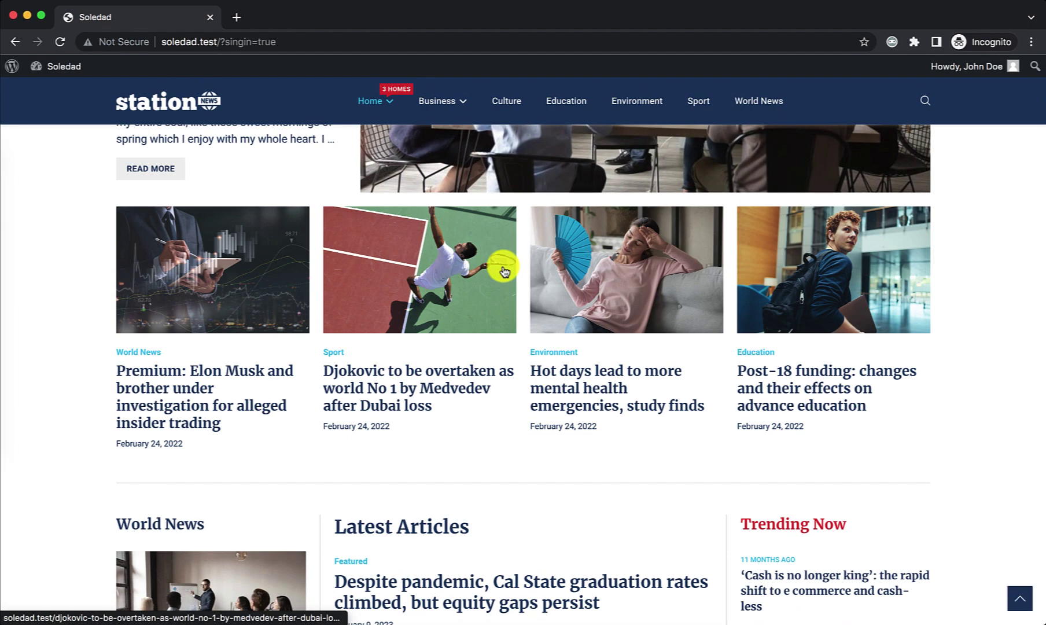
{"action": "left_click", "coordinate": [174, 410]}
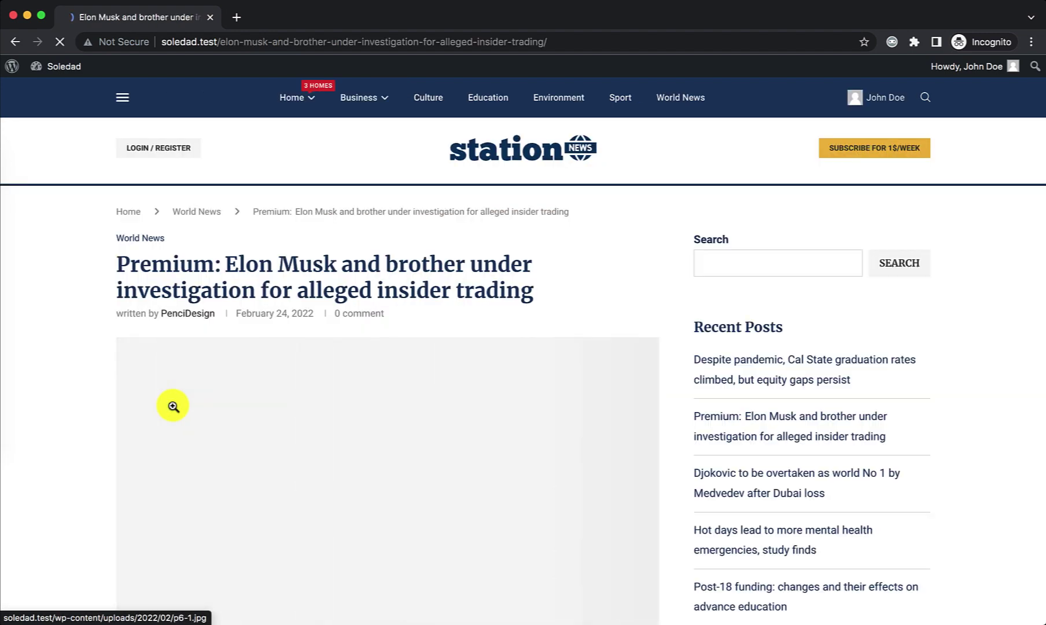
{"action": "scroll", "coordinate": [596, 254], "scroll_direction": "down", "scroll_amount": 2}
{"action": "scroll", "coordinate": [602, 249], "scroll_direction": "down", "scroll_amount": 10}
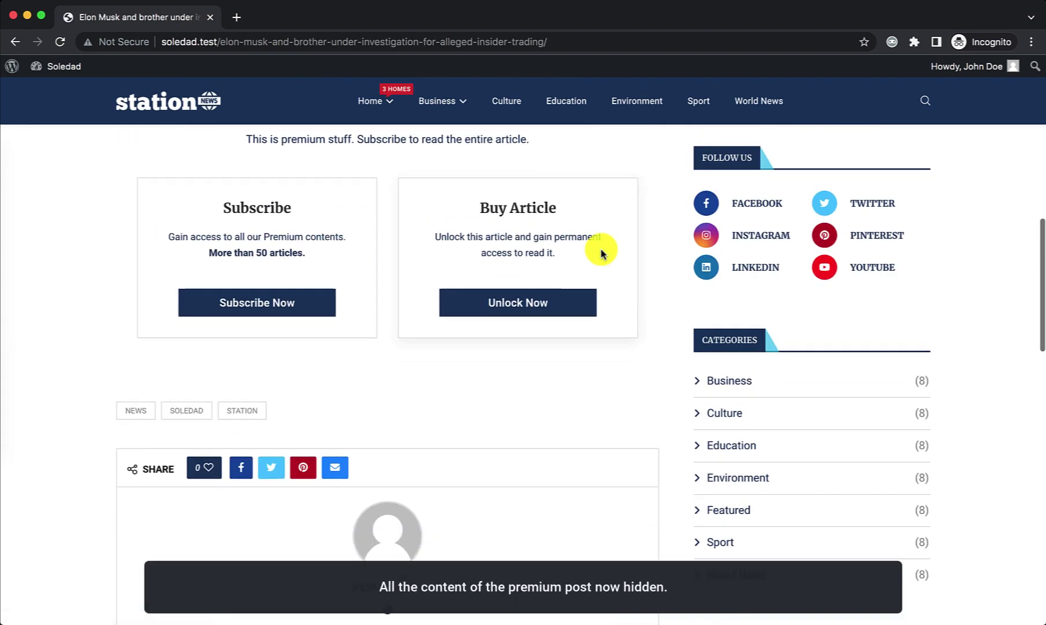
{"action": "scroll", "coordinate": [584, 257], "scroll_direction": "up", "scroll_amount": 3}
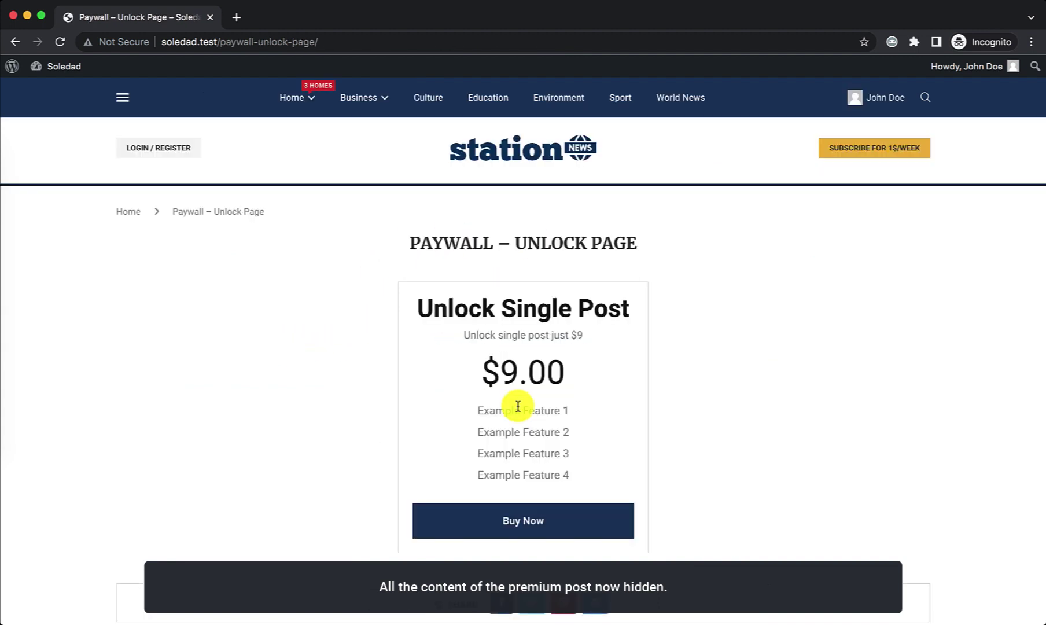
{"action": "scroll", "coordinate": [516, 334], "scroll_direction": "down", "scroll_amount": 2}
Step: Buy the $9.00 single-post unlock with the Test Gateway, then go to Unlocked Posts from the user menu
{"action": "left_click", "coordinate": [514, 450]}
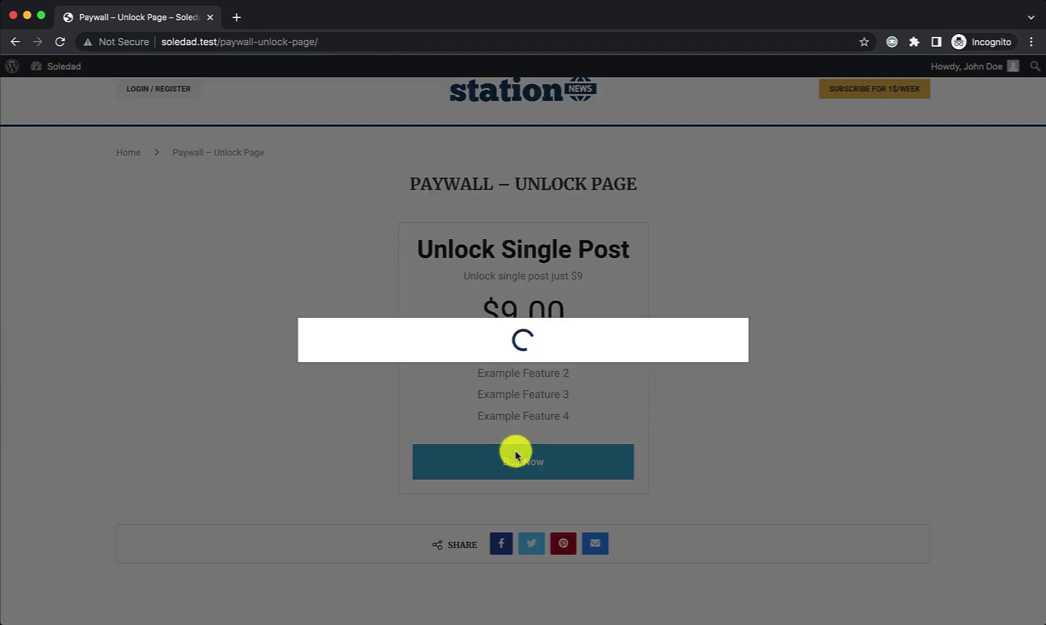
{"action": "scroll", "coordinate": [515, 405], "scroll_direction": "down", "scroll_amount": 6}
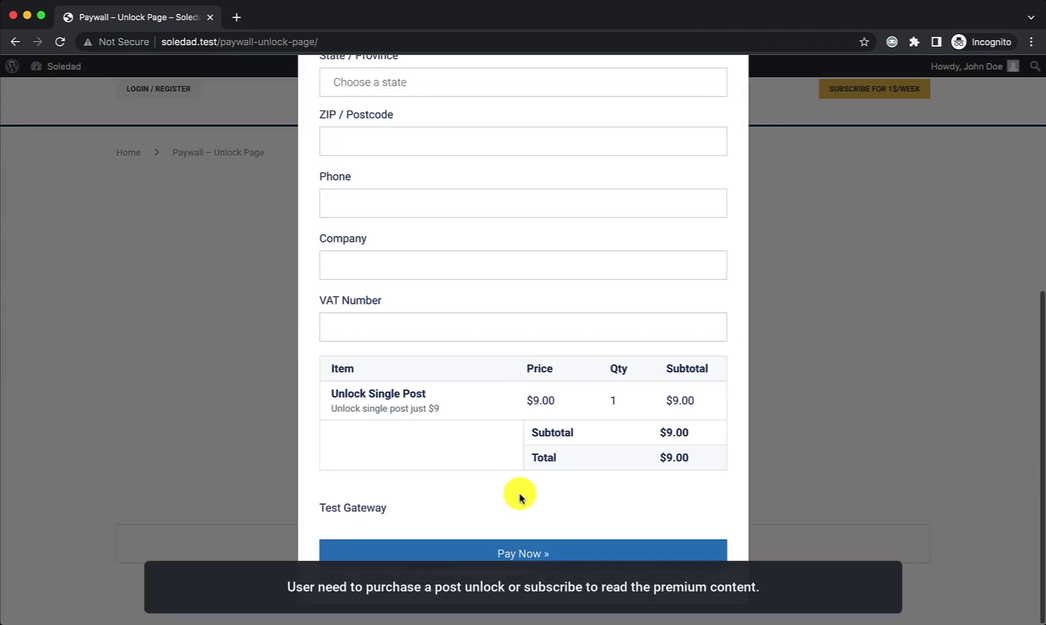
{"action": "left_click", "coordinate": [502, 554]}
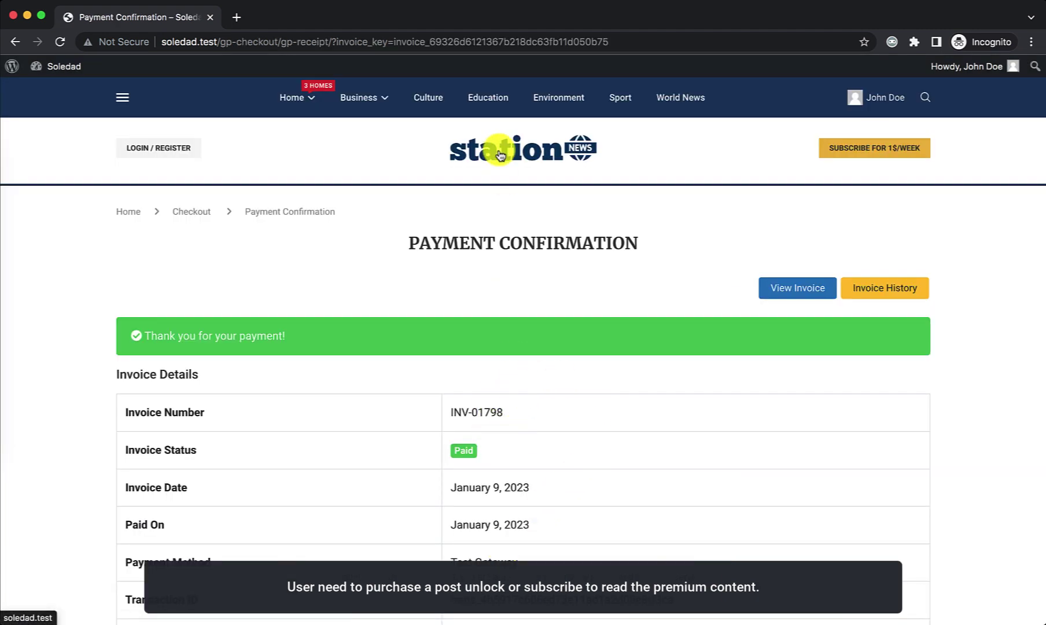
{"action": "mouse_move", "coordinate": [876, 98]}
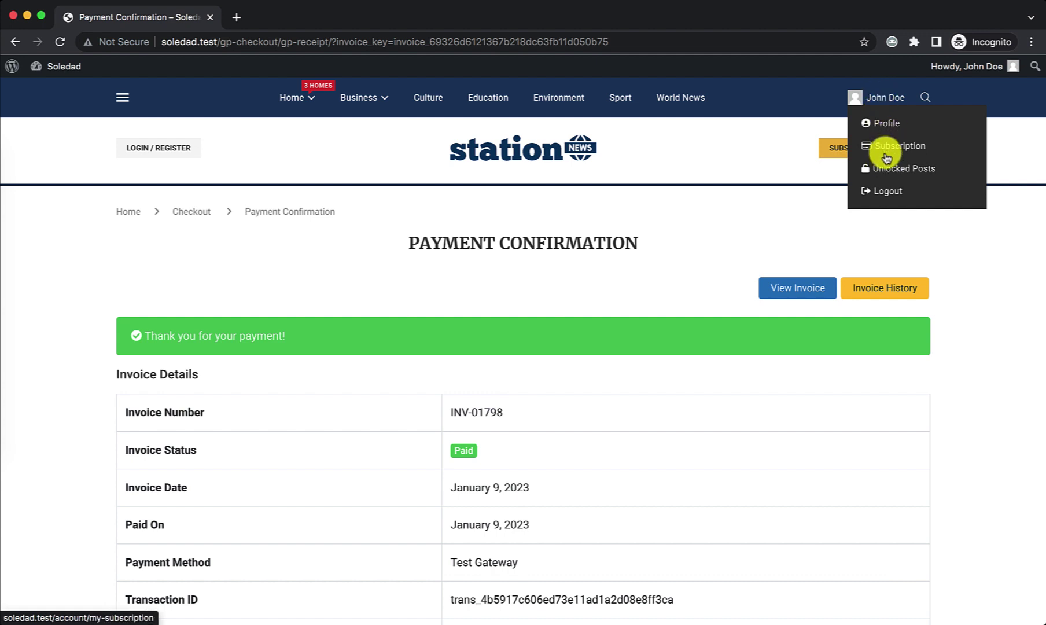
{"action": "left_click", "coordinate": [887, 173]}
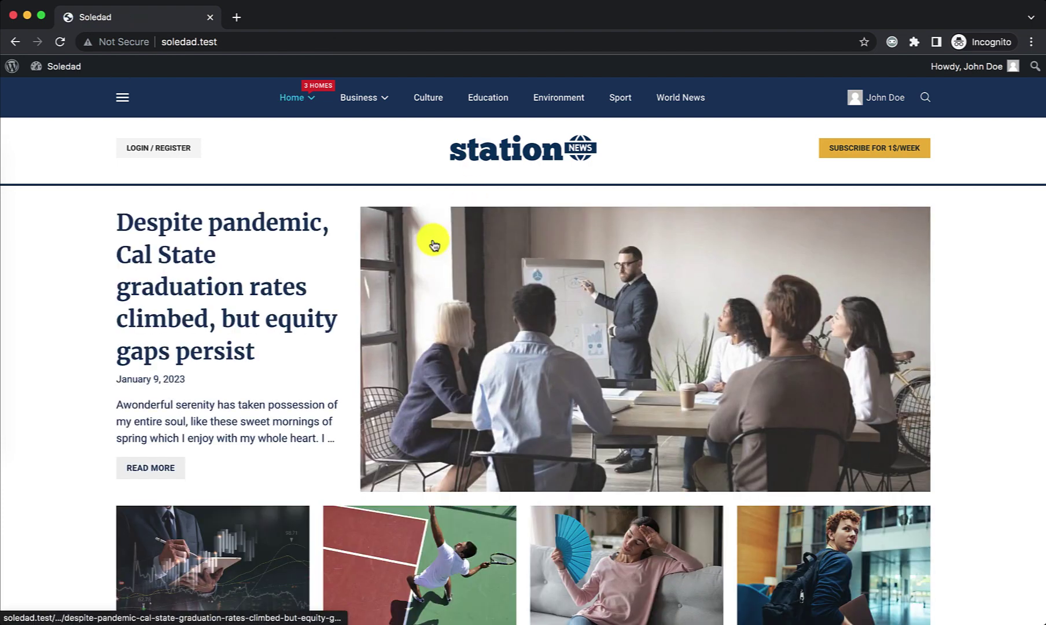
Step: Open the premium Elon Musk article from the home page and unlock it with the purchased unlock
{"action": "scroll", "coordinate": [488, 250], "scroll_direction": "down", "scroll_amount": 5}
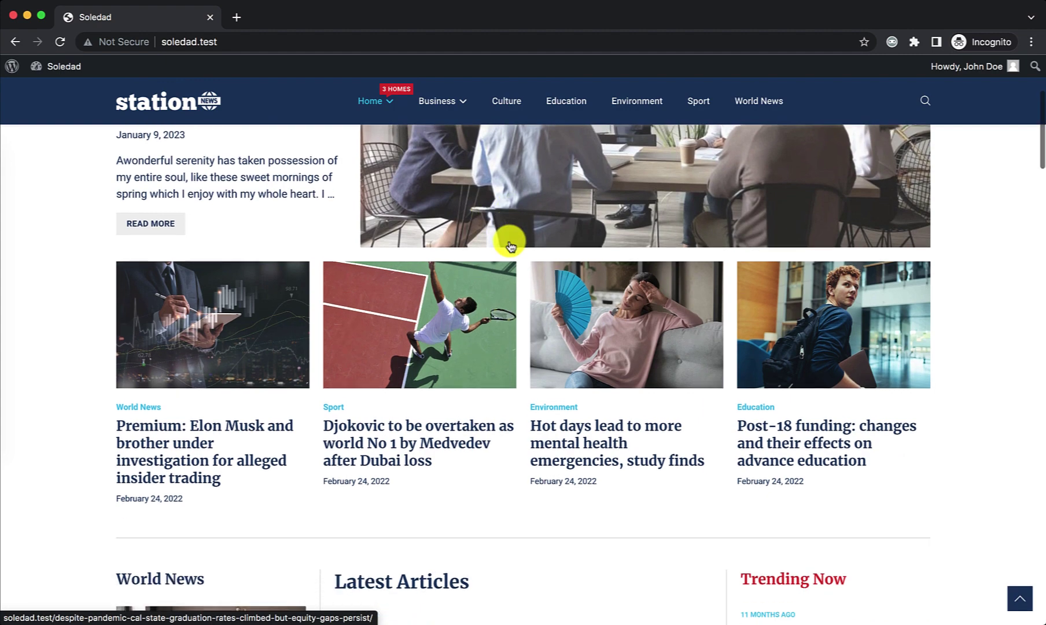
{"action": "left_click", "coordinate": [223, 428]}
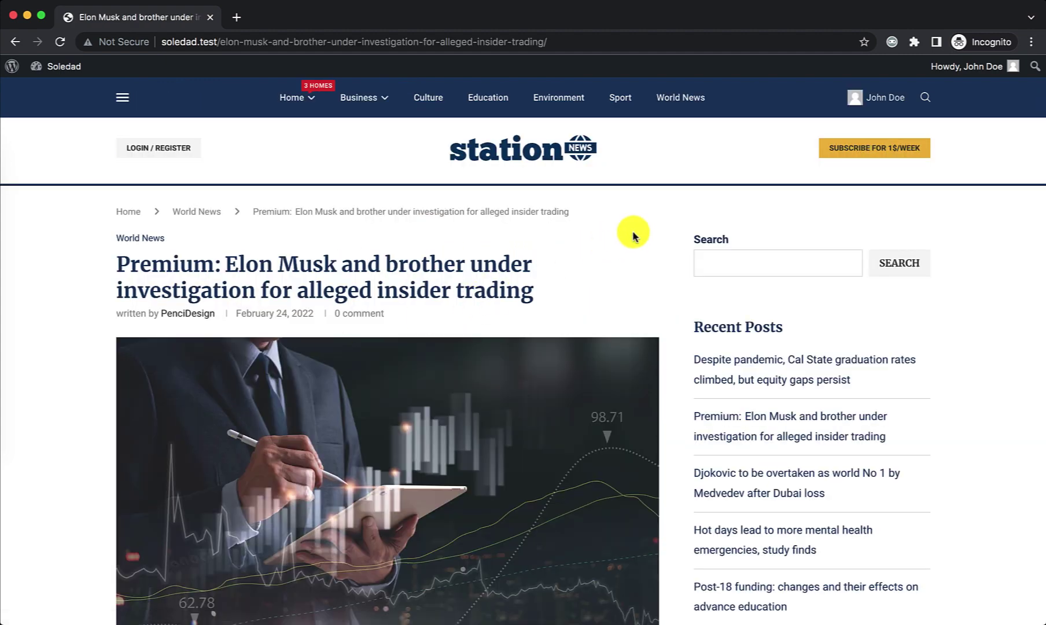
{"action": "scroll", "coordinate": [642, 229], "scroll_direction": "down", "scroll_amount": 10}
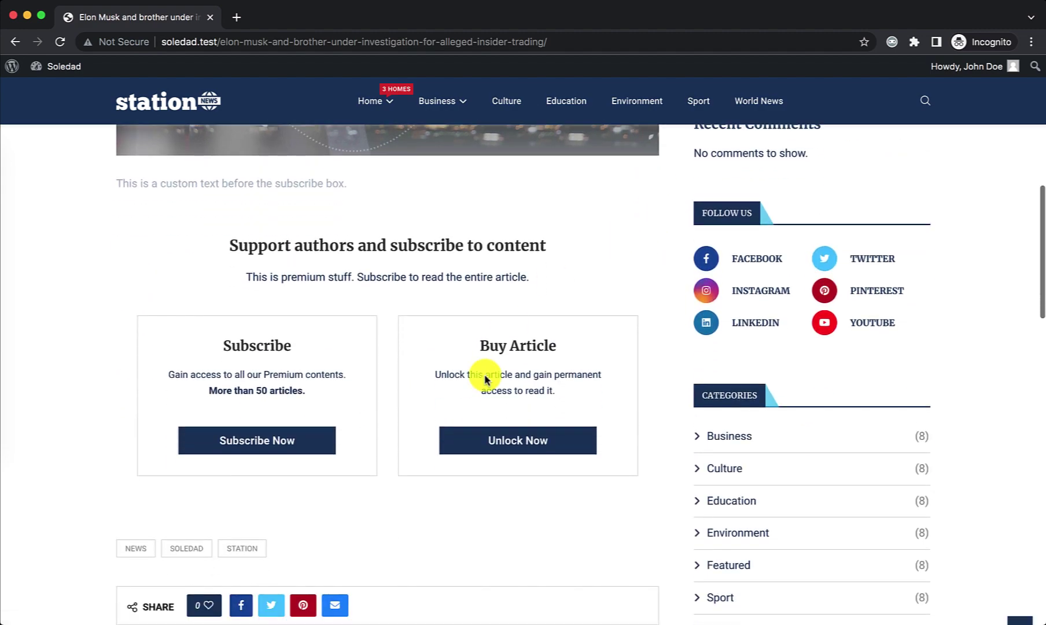
{"action": "left_click", "coordinate": [503, 444]}
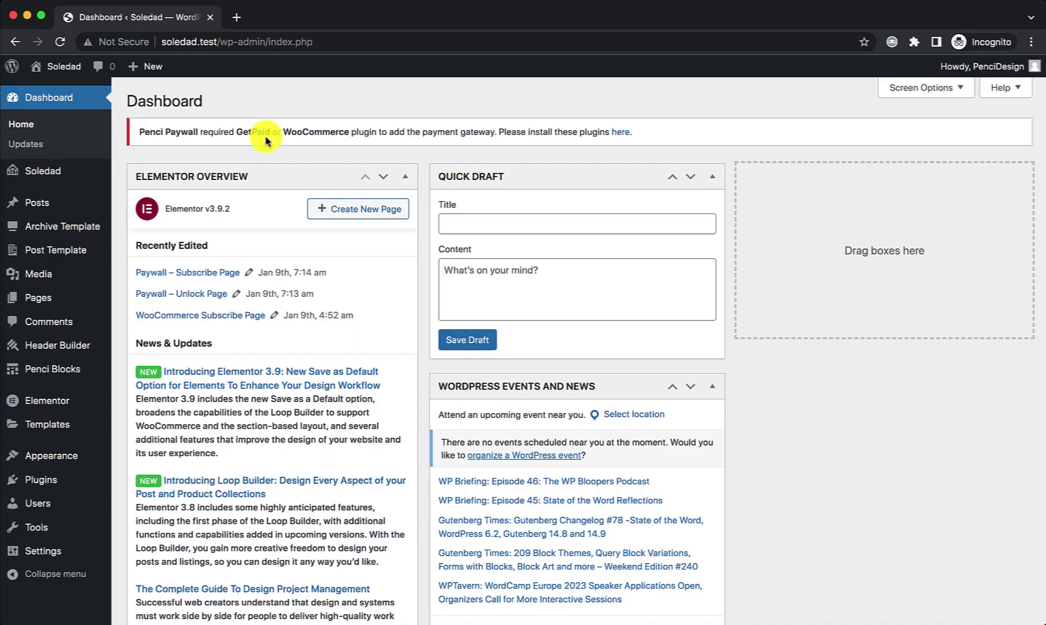
Step: Activate the newly installed WooCommerce 7.2.2 plugin and go to its General settings
{"action": "scroll", "coordinate": [255, 218], "scroll_direction": "down", "scroll_amount": 1}
{"action": "mouse_move", "coordinate": [88, 479]}
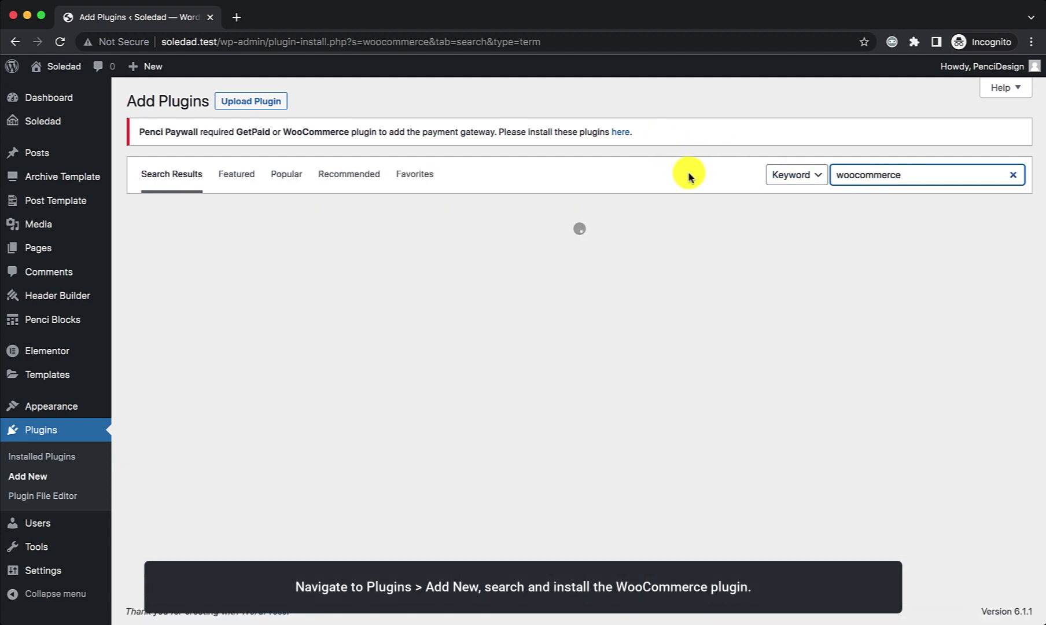
{"action": "left_click", "coordinate": [536, 256]}
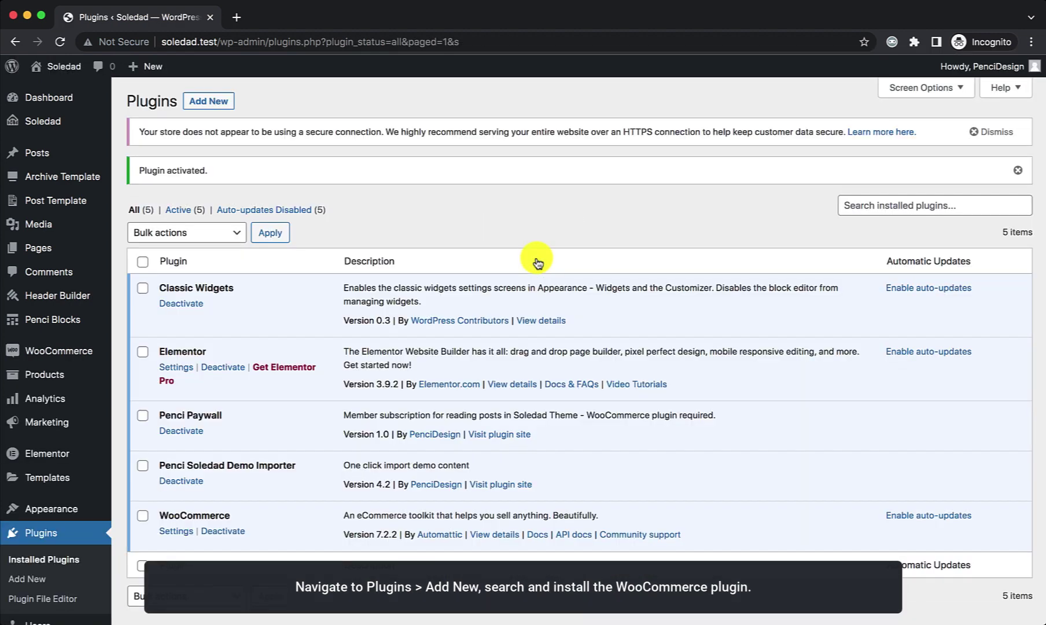
{"action": "scroll", "coordinate": [347, 358], "scroll_direction": "down", "scroll_amount": 3}
{"action": "left_click", "coordinate": [181, 441]}
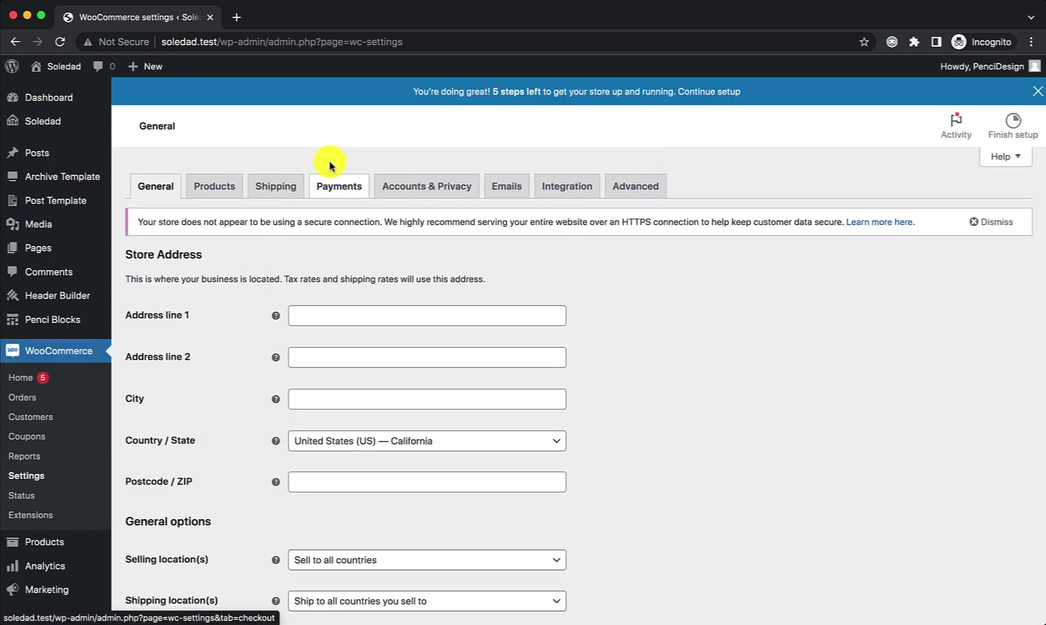
Step: Save the WooCommerce payment method settings
{"action": "left_click", "coordinate": [331, 168]}
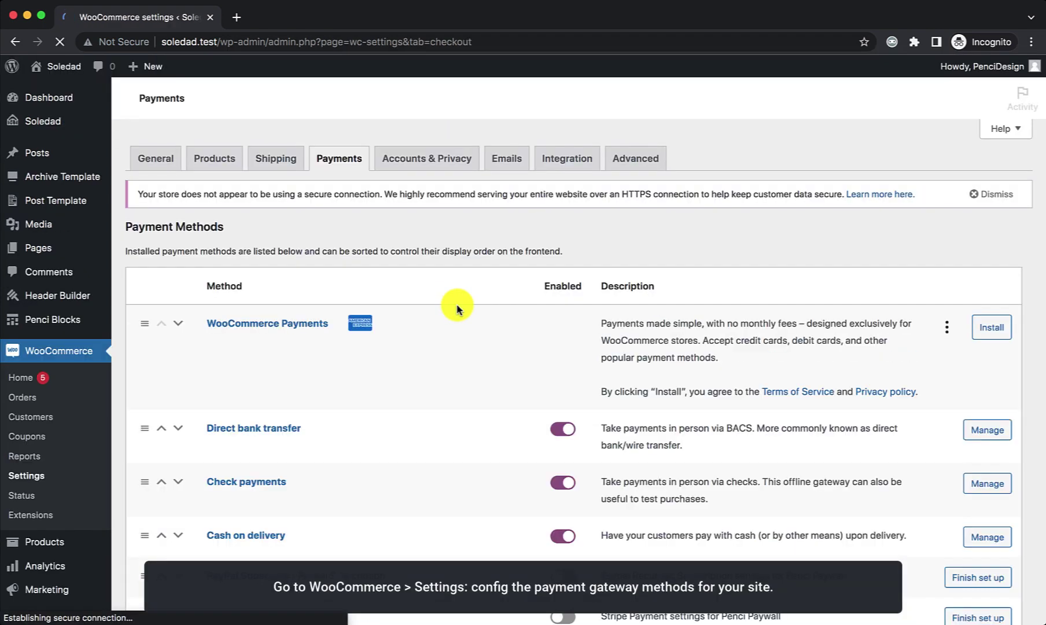
{"action": "scroll", "coordinate": [457, 310], "scroll_direction": "down", "scroll_amount": 3}
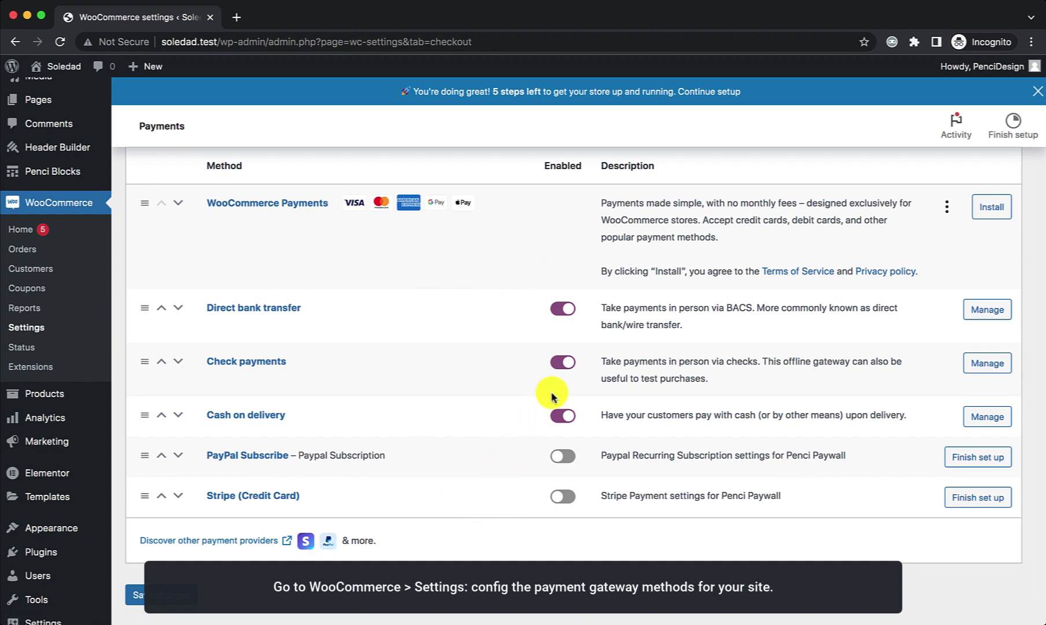
{"action": "left_click", "coordinate": [134, 594]}
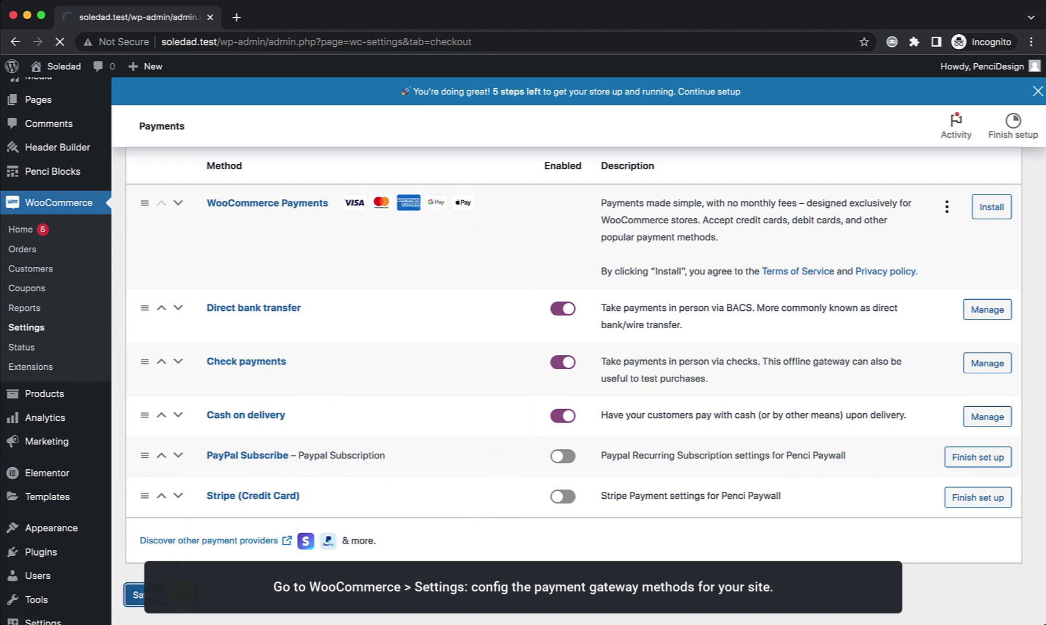
Step: Start a blank new product under Products > Add New
{"action": "scroll", "coordinate": [172, 538], "scroll_direction": "down", "scroll_amount": 2}
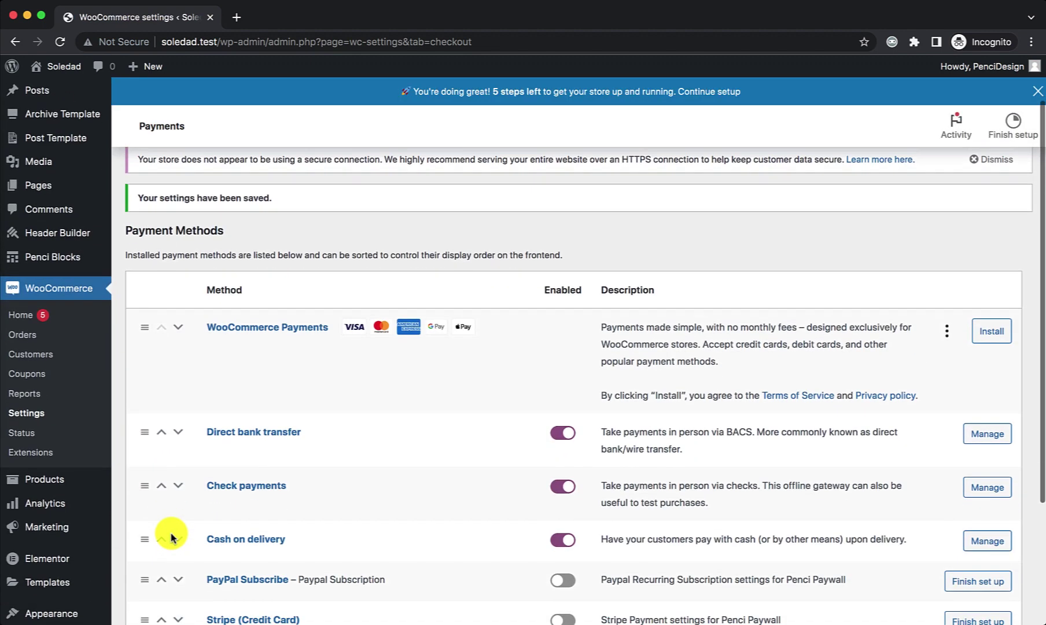
{"action": "scroll", "coordinate": [171, 538], "scroll_direction": "down", "scroll_amount": 1}
{"action": "left_click", "coordinate": [137, 482]}
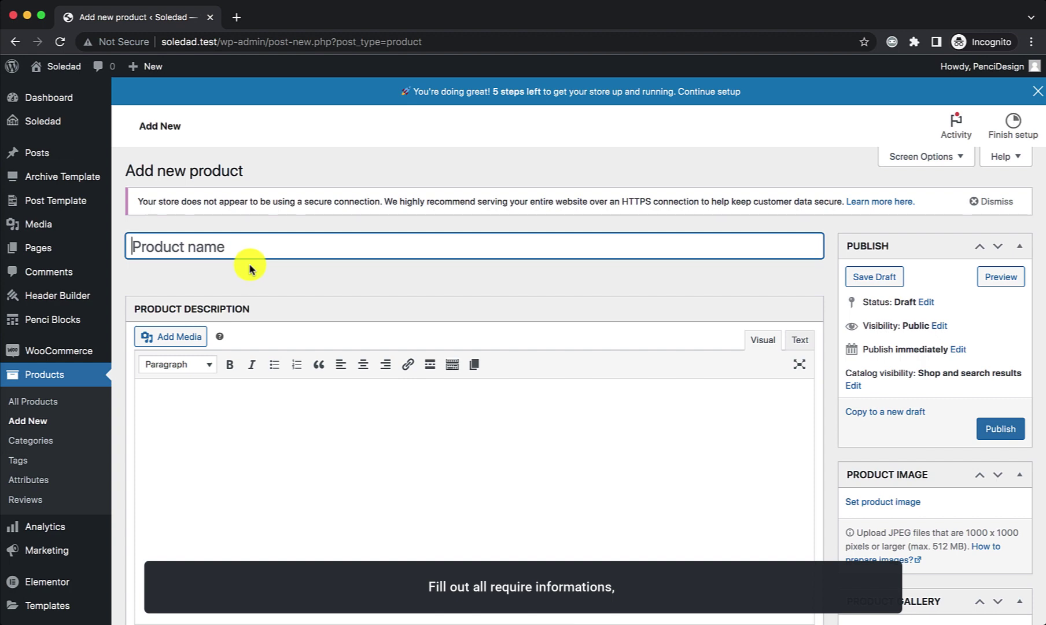
Step: Publish a $9 Soledad Post Unlock product named 'Post Unlock', then start another new product
{"action": "type", "text": "Post Unlock"}
{"action": "left_click", "coordinate": [354, 294]}
{"action": "scroll", "coordinate": [504, 331], "scroll_direction": "down", "scroll_amount": 7}
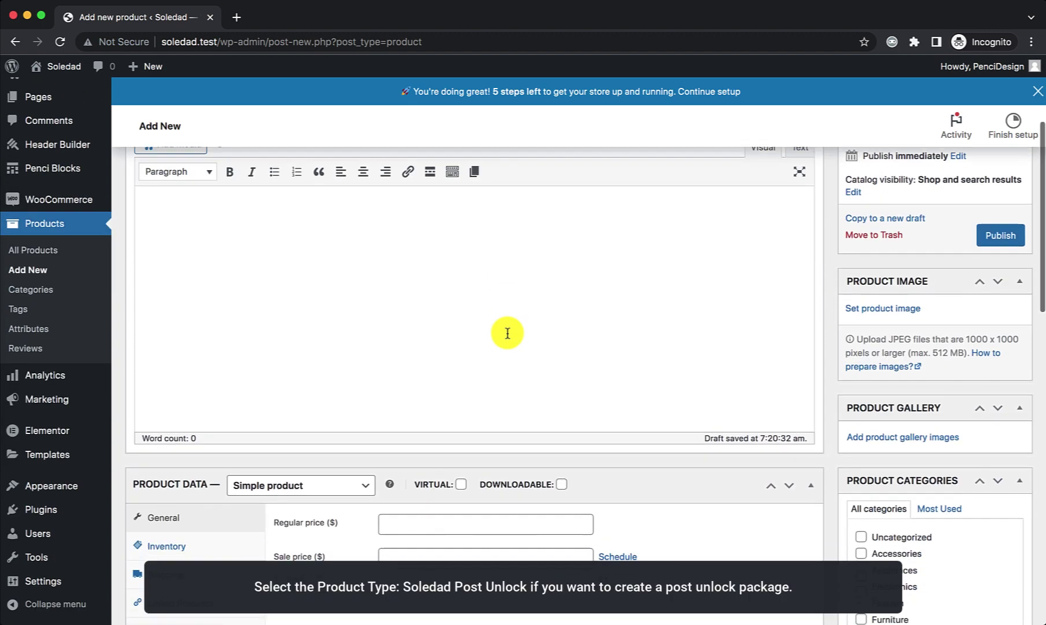
{"action": "scroll", "coordinate": [507, 333], "scroll_direction": "down", "scroll_amount": 2}
{"action": "left_click", "coordinate": [264, 258]}
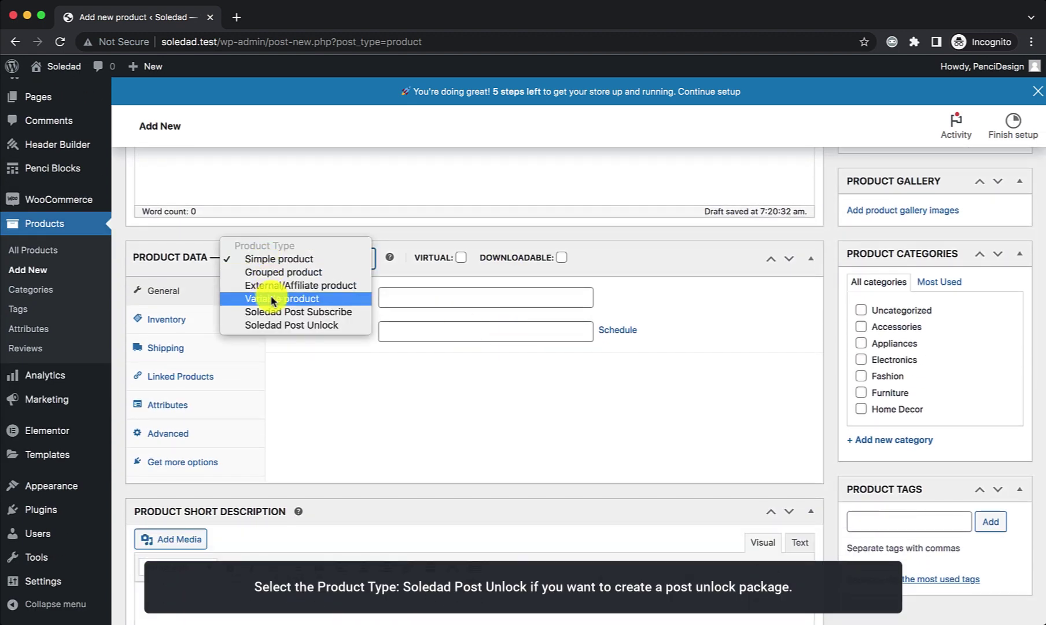
{"action": "left_click", "coordinate": [271, 325]}
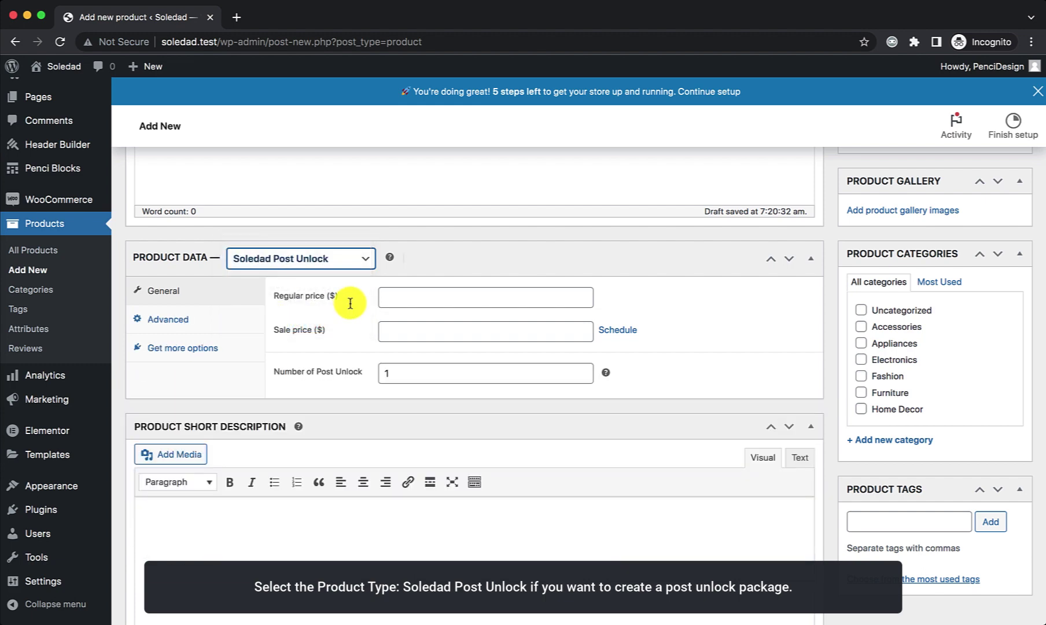
{"action": "left_click", "coordinate": [434, 298]}
{"action": "left_click", "coordinate": [361, 551]}
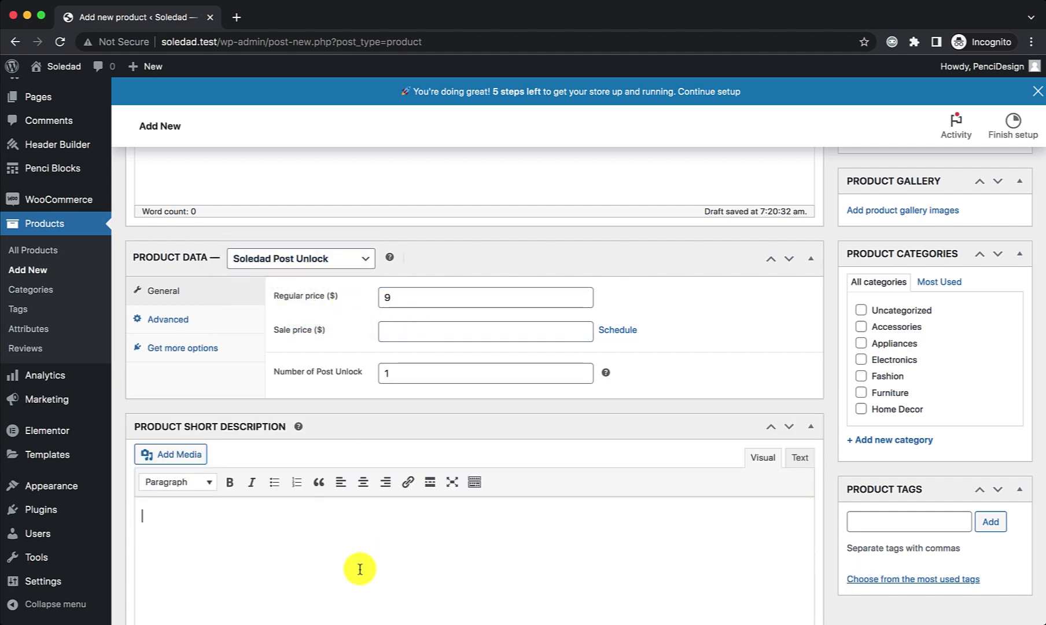
{"action": "scroll", "coordinate": [771, 392], "scroll_direction": "up", "scroll_amount": 10}
{"action": "left_click", "coordinate": [1000, 430]}
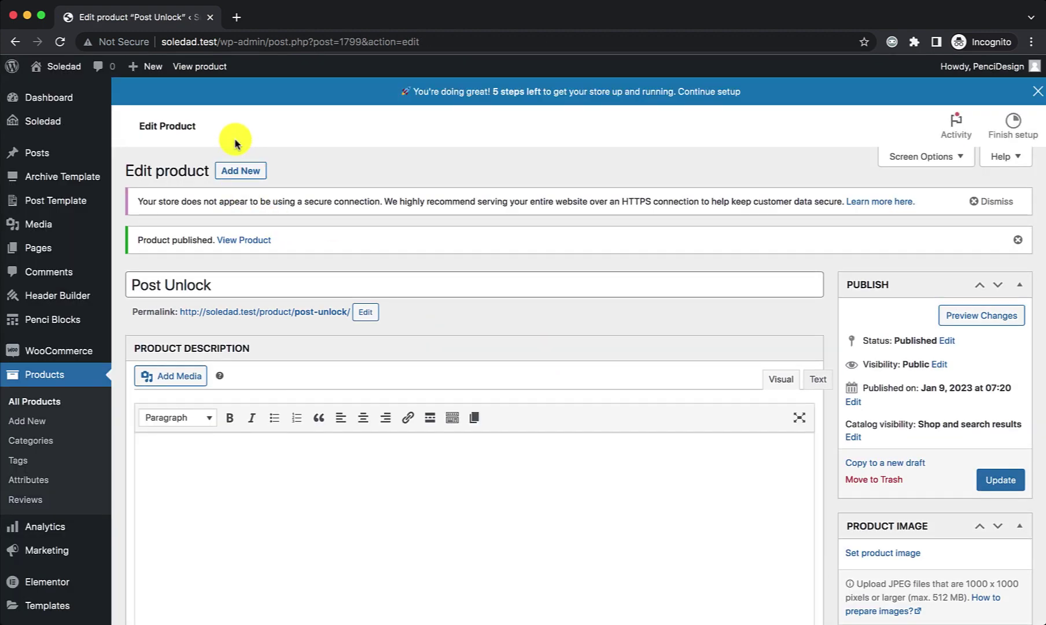
{"action": "left_click", "coordinate": [240, 170]}
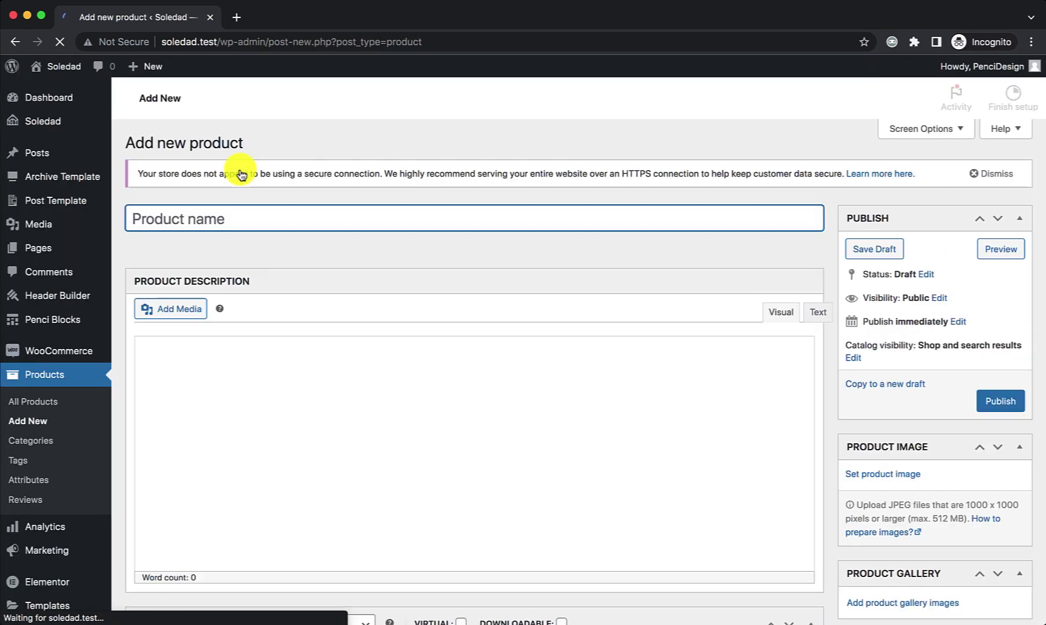
Step: Publish 'Posts Subscribe' as a Soledad Post Subscribe product at $99, billed every month
{"action": "type", "text": "Posts Subscribe"}
{"action": "scroll", "coordinate": [306, 275], "scroll_direction": "down", "scroll_amount": 5}
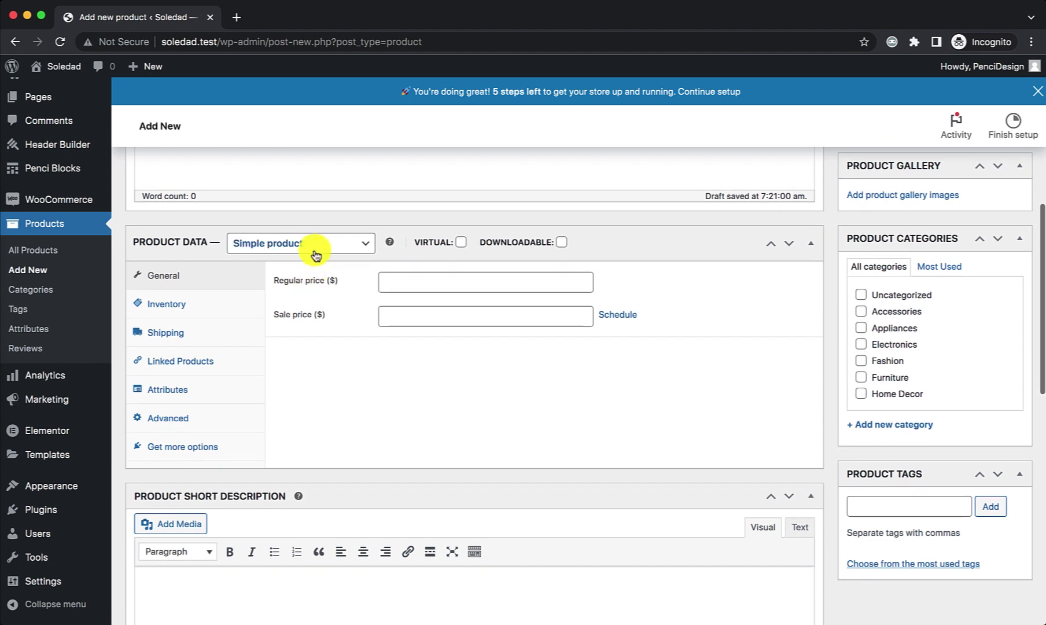
{"action": "left_click", "coordinate": [313, 245]}
{"action": "left_click", "coordinate": [315, 296]}
{"action": "left_click", "coordinate": [405, 282]}
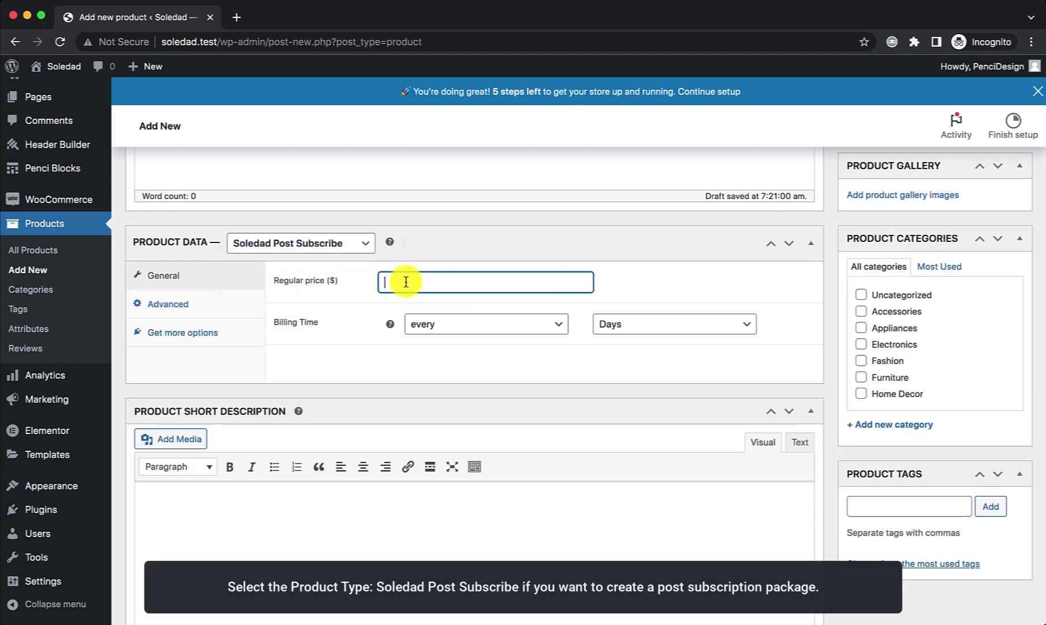
{"action": "left_click", "coordinate": [607, 329]}
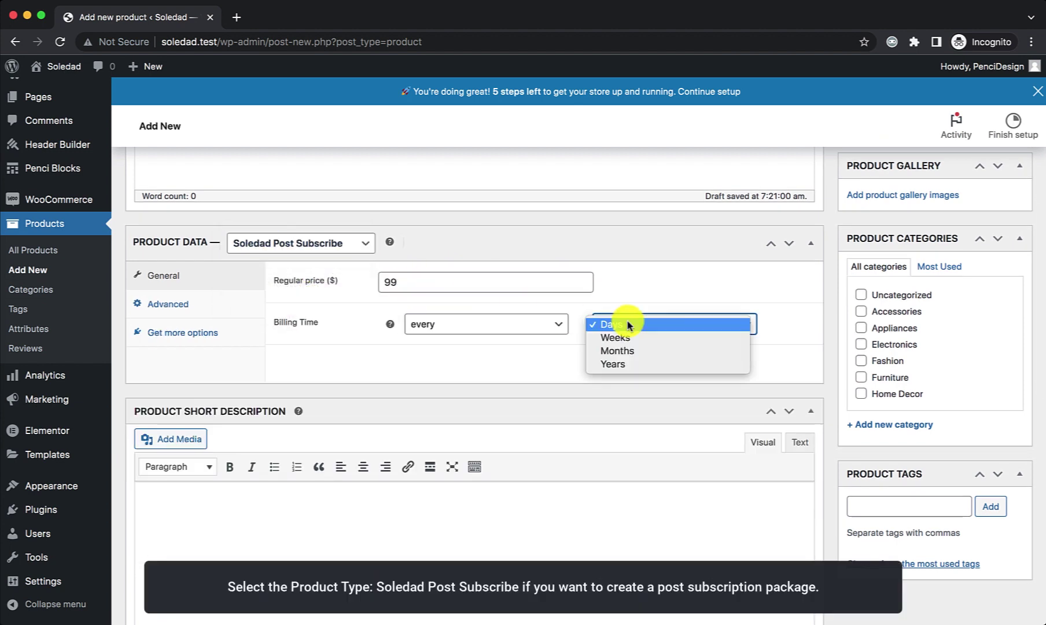
{"action": "left_click", "coordinate": [618, 353]}
{"action": "scroll", "coordinate": [578, 404], "scroll_direction": "down", "scroll_amount": 2}
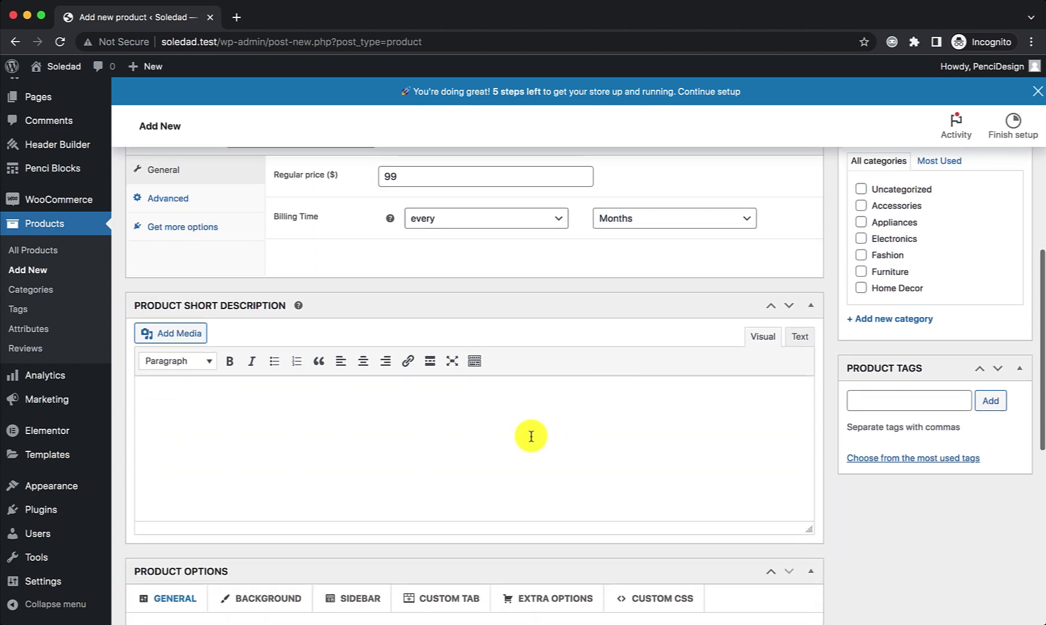
{"action": "scroll", "coordinate": [533, 437], "scroll_direction": "up", "scroll_amount": 8}
{"action": "left_click", "coordinate": [989, 341]}
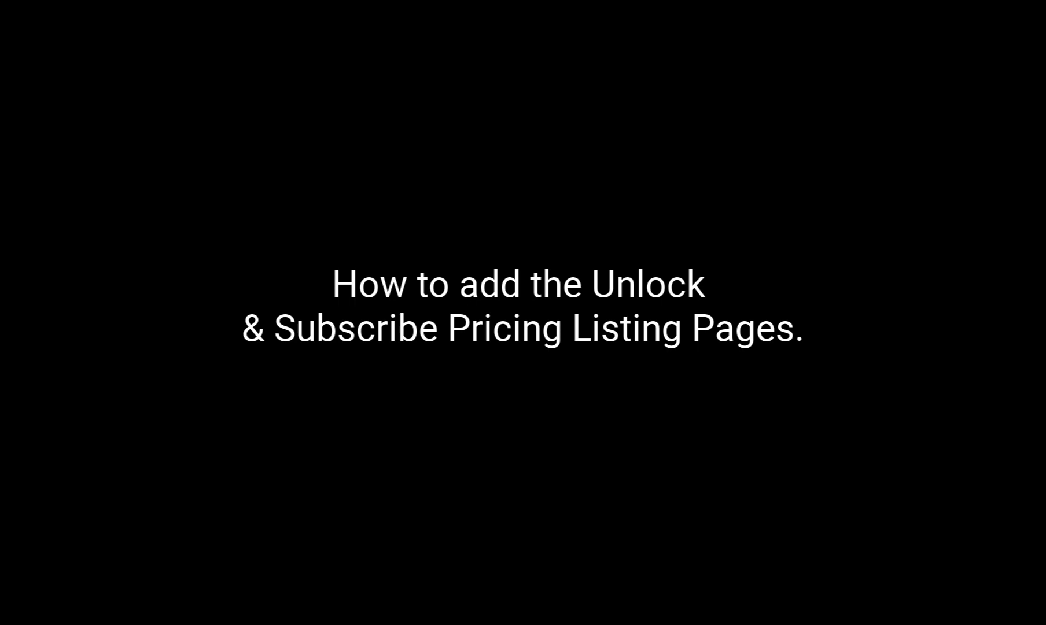
Step: Publish the 'WooCommerce - Post Unlock Page' page and load it in Elementor
{"action": "mouse_move", "coordinate": [81, 242]}
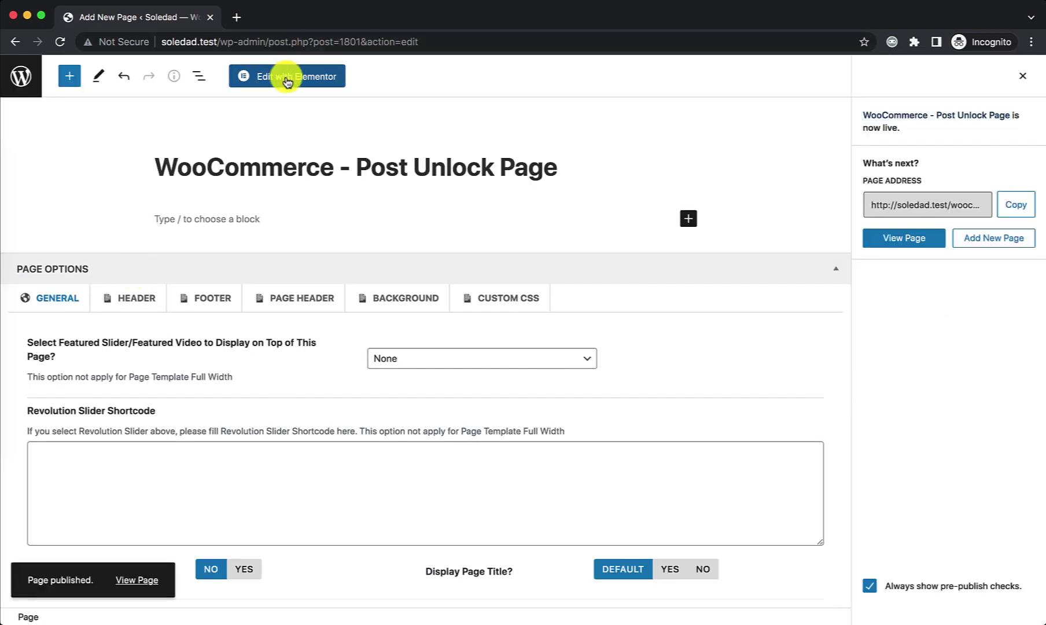
{"action": "left_click", "coordinate": [287, 82]}
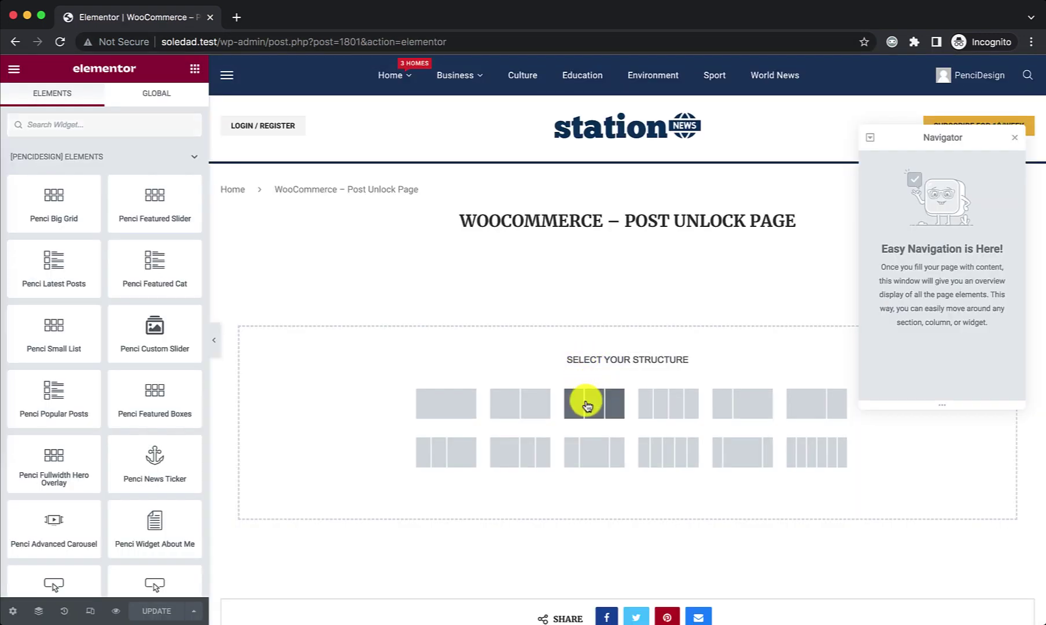
Step: Add a three-column section with a Penci PayWall pricing table for Post Unlock in the middle column
{"action": "left_click", "coordinate": [587, 405]}
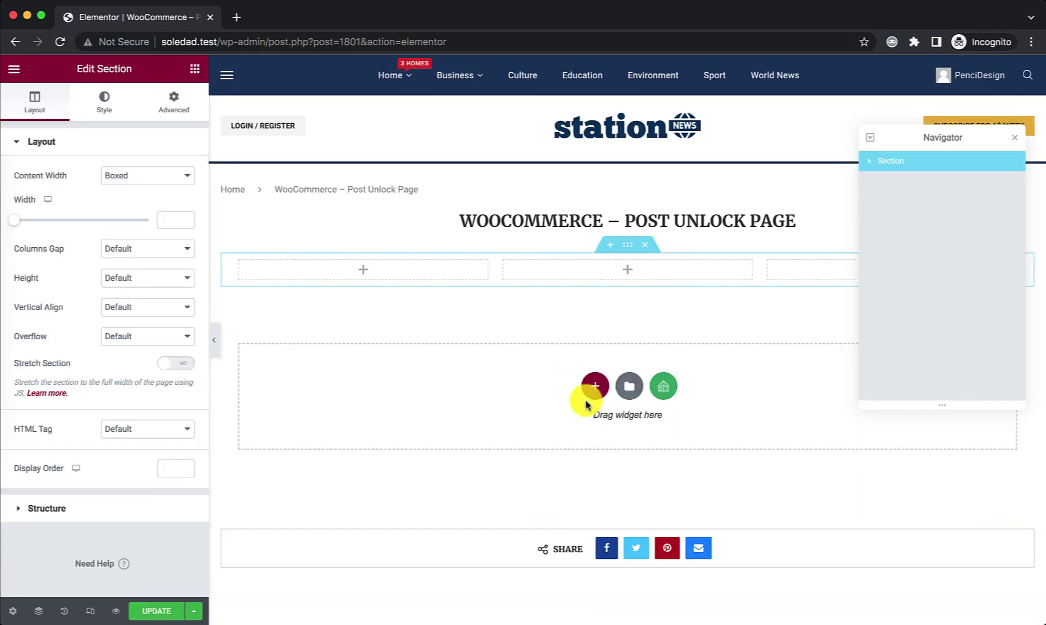
{"action": "left_click", "coordinate": [195, 69]}
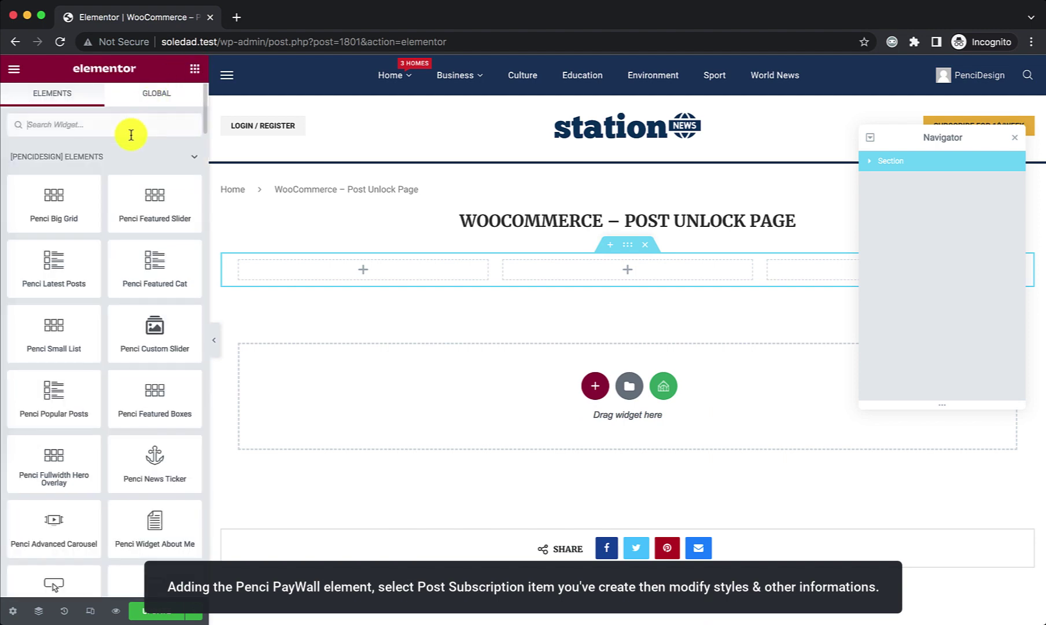
{"action": "left_click", "coordinate": [130, 135]}
{"action": "type", "text": "pay"}
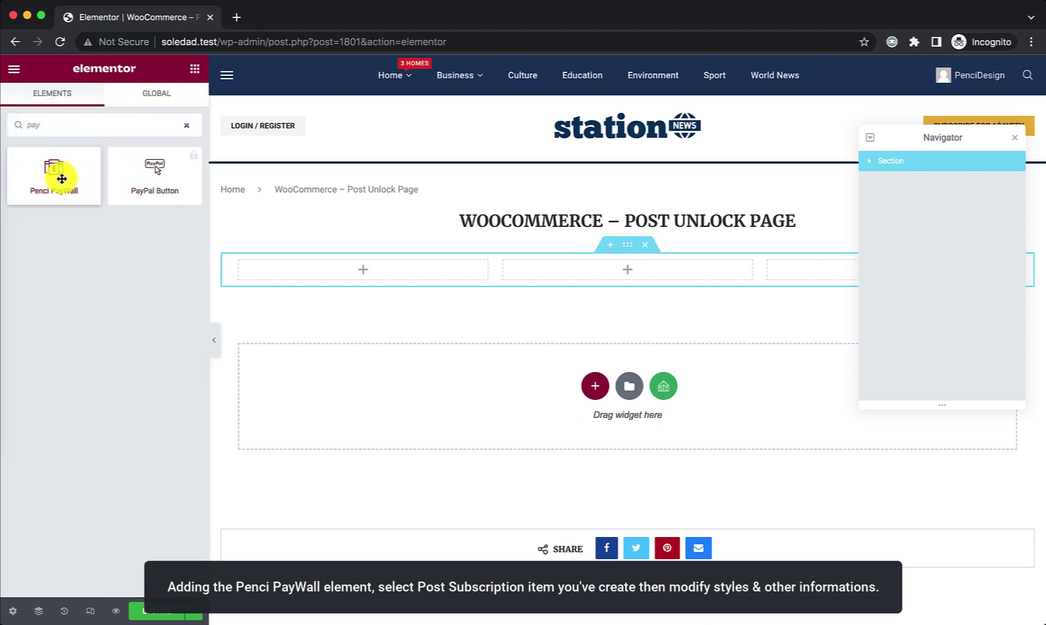
{"action": "left_click_drag", "start_coordinate": [61, 177], "coordinate": [509, 272]}
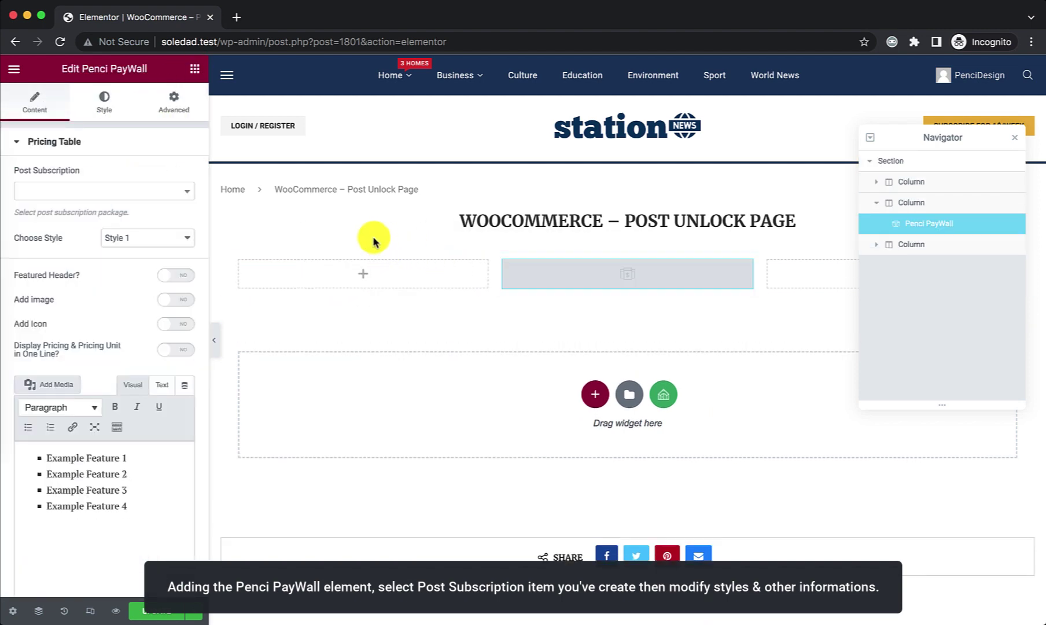
{"action": "left_click", "coordinate": [138, 204]}
{"action": "left_click", "coordinate": [129, 232]}
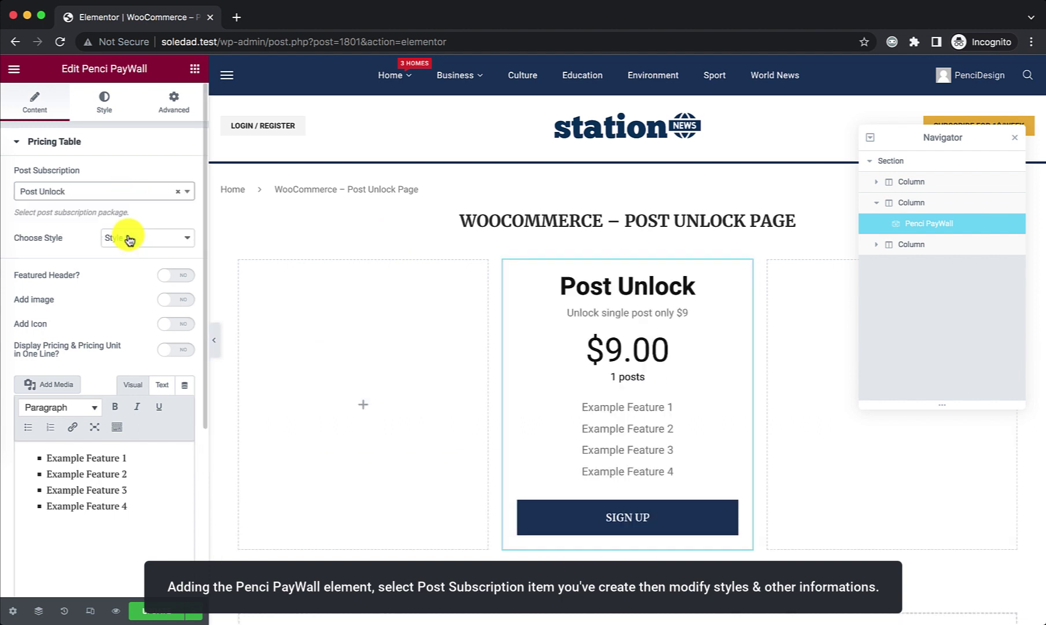
Step: Update the page and exit Elementor back to the WordPress Dashboard
{"action": "left_click", "coordinate": [163, 614]}
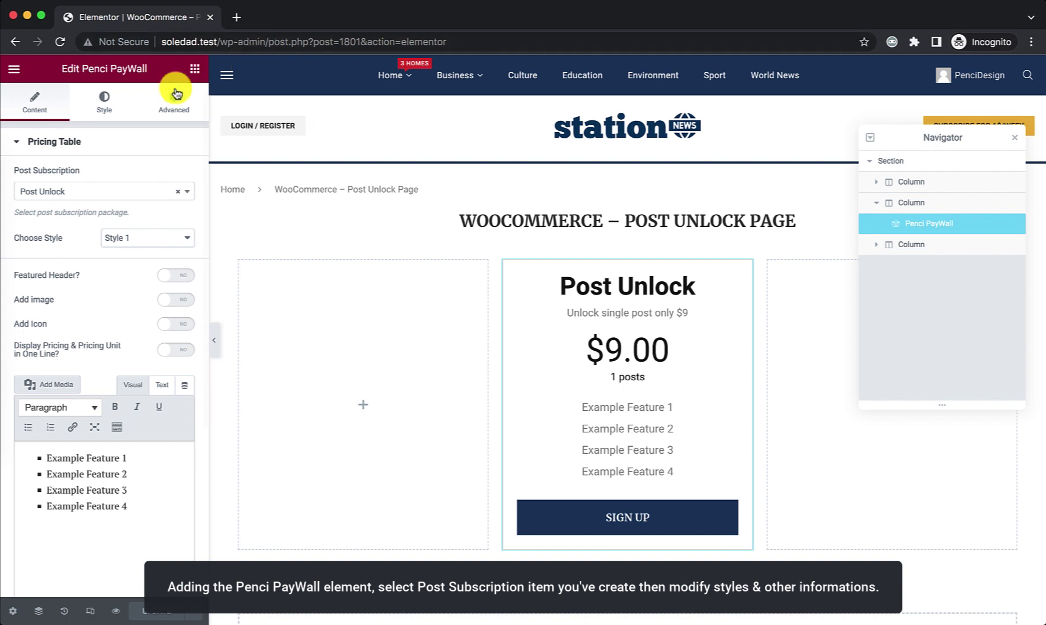
{"action": "left_click", "coordinate": [14, 69]}
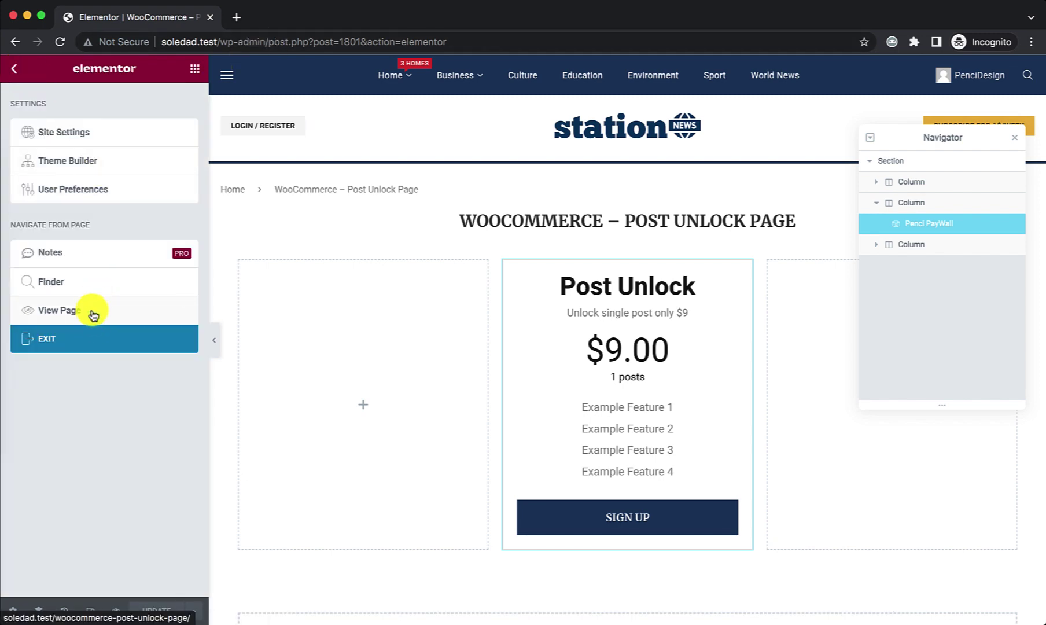
{"action": "left_click", "coordinate": [88, 340]}
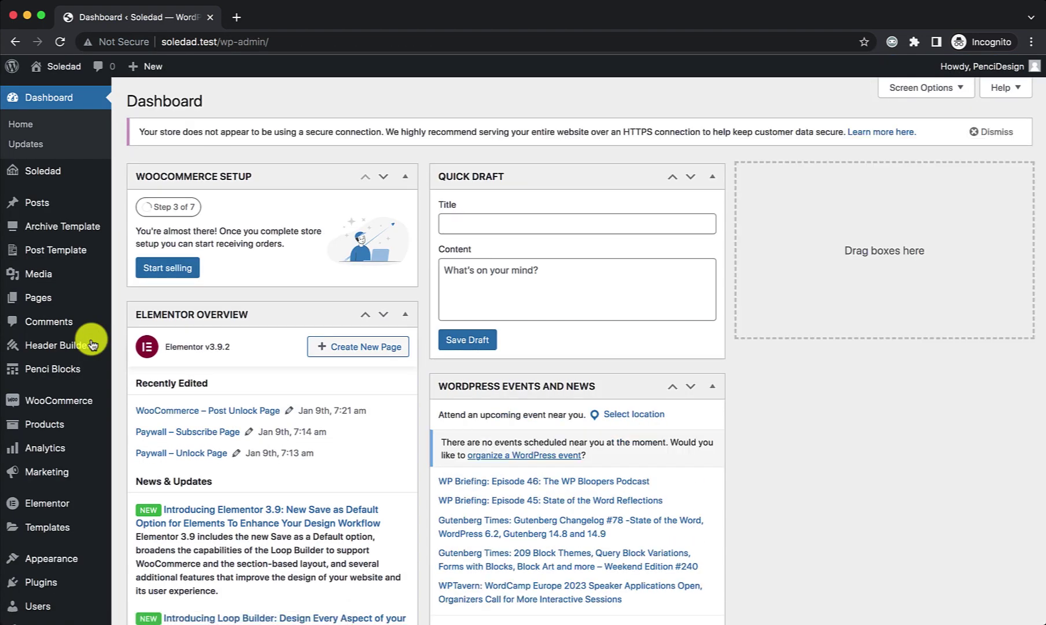
Step: In Elementor, add a three-column section to the subscribe page with the Penci PayWall widget in the middle column
{"action": "mouse_move", "coordinate": [77, 298]}
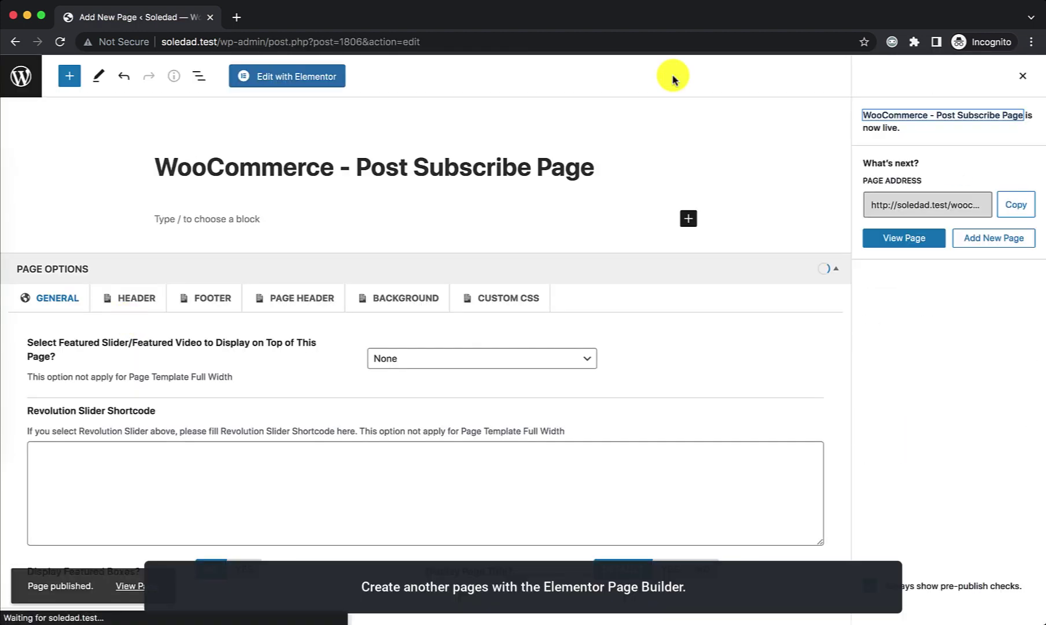
{"action": "left_click", "coordinate": [293, 75]}
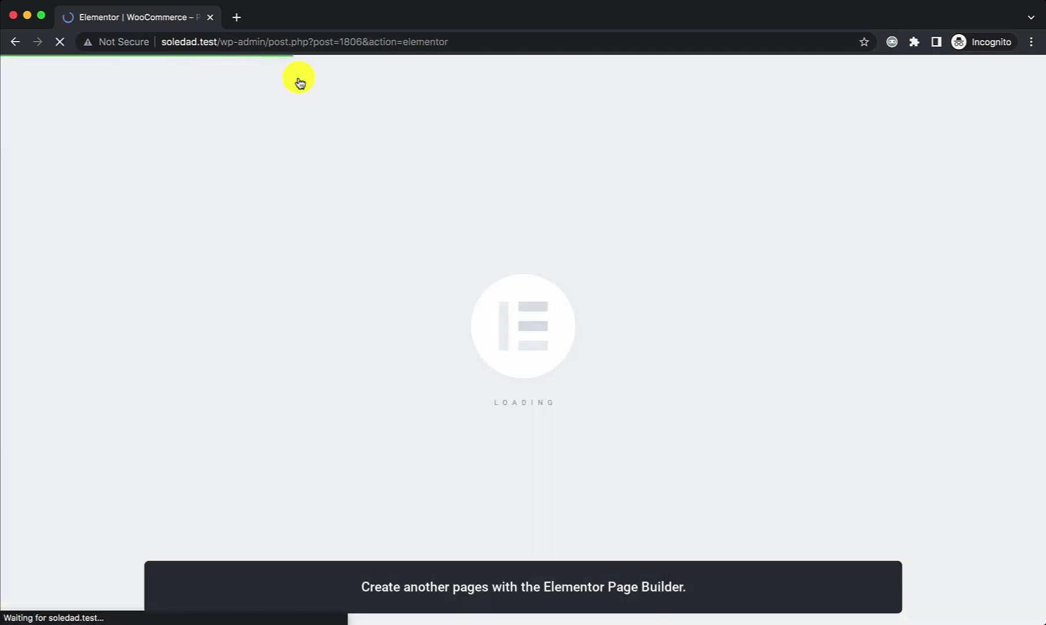
{"action": "left_click", "coordinate": [595, 367]}
{"action": "left_click", "coordinate": [586, 398]}
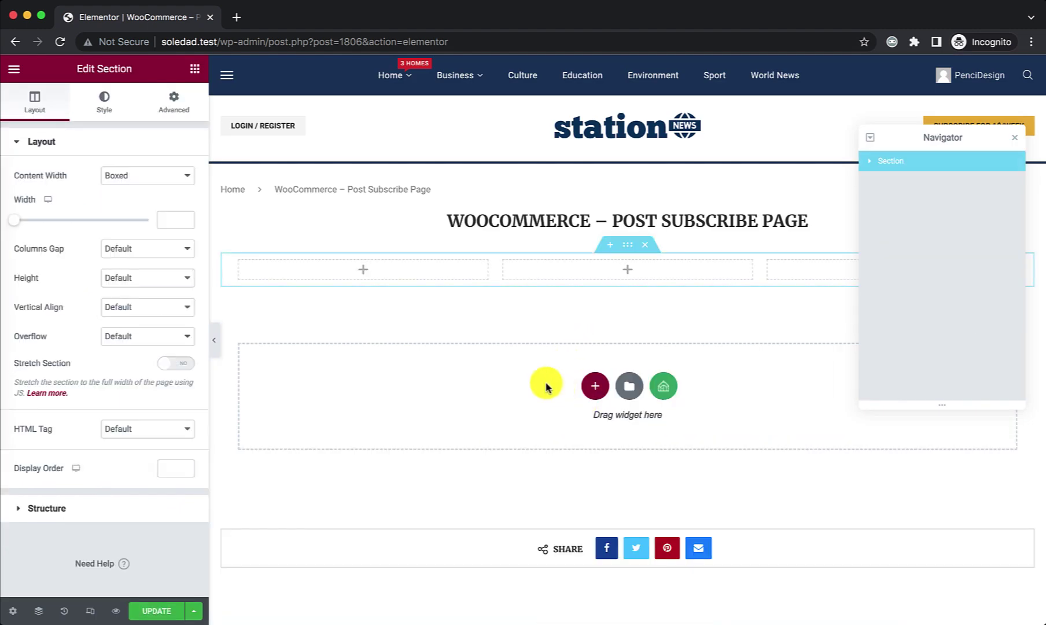
{"action": "left_click", "coordinate": [194, 69]}
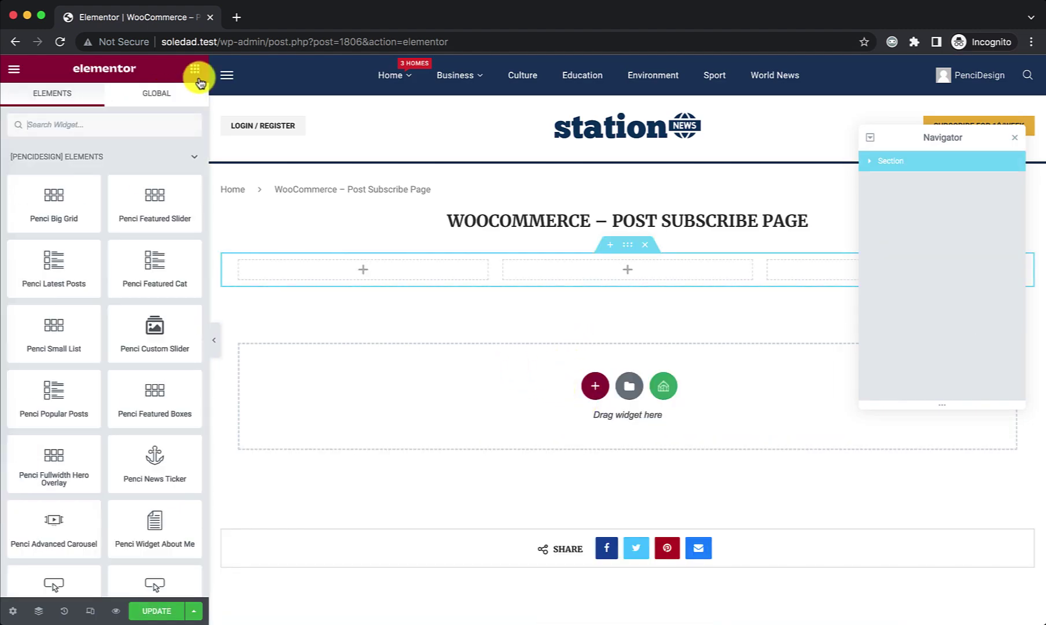
{"action": "left_click", "coordinate": [138, 120]}
{"action": "type", "text": "pay"}
{"action": "left_click_drag", "start_coordinate": [63, 175], "coordinate": [464, 264]}
Step: Link the pricing table to the Posts Subscribe package, save the page, and exit Elementor
{"action": "left_click", "coordinate": [128, 193]}
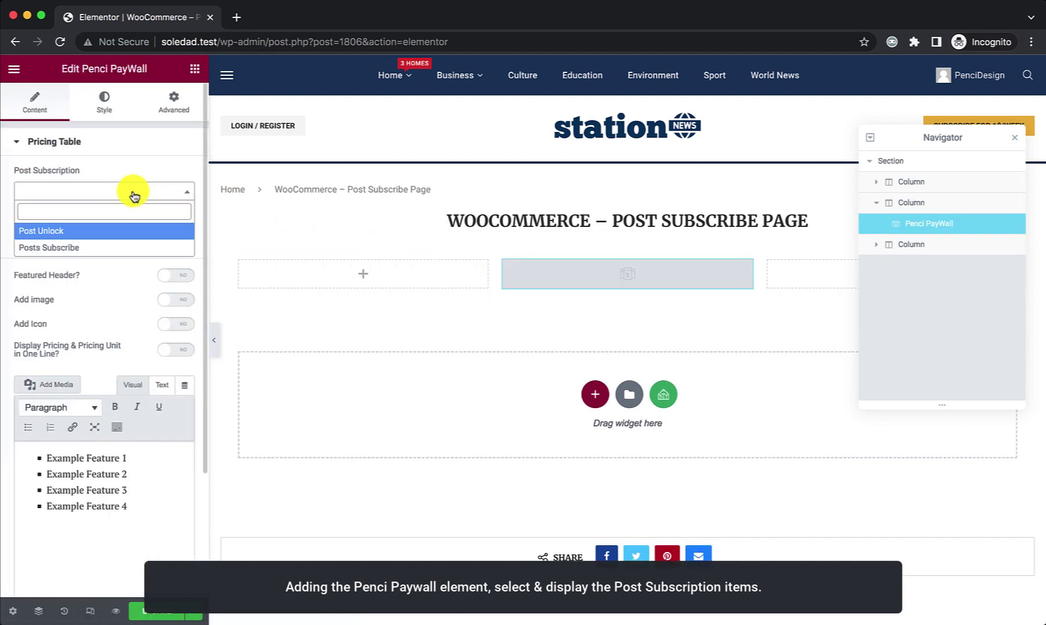
{"action": "left_click", "coordinate": [131, 246]}
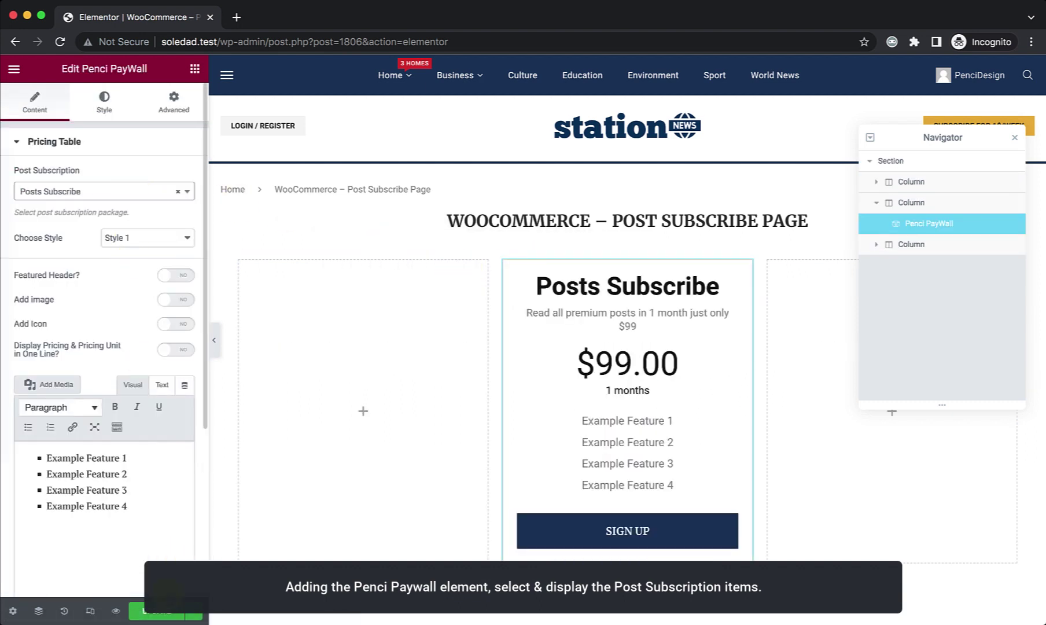
{"action": "left_click", "coordinate": [164, 613]}
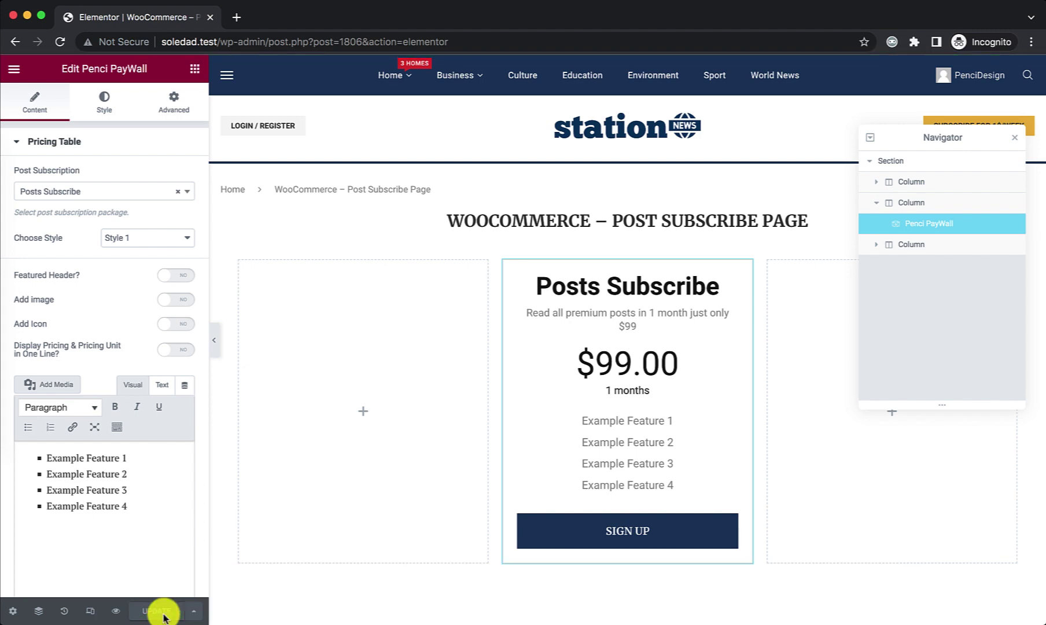
{"action": "left_click", "coordinate": [15, 69]}
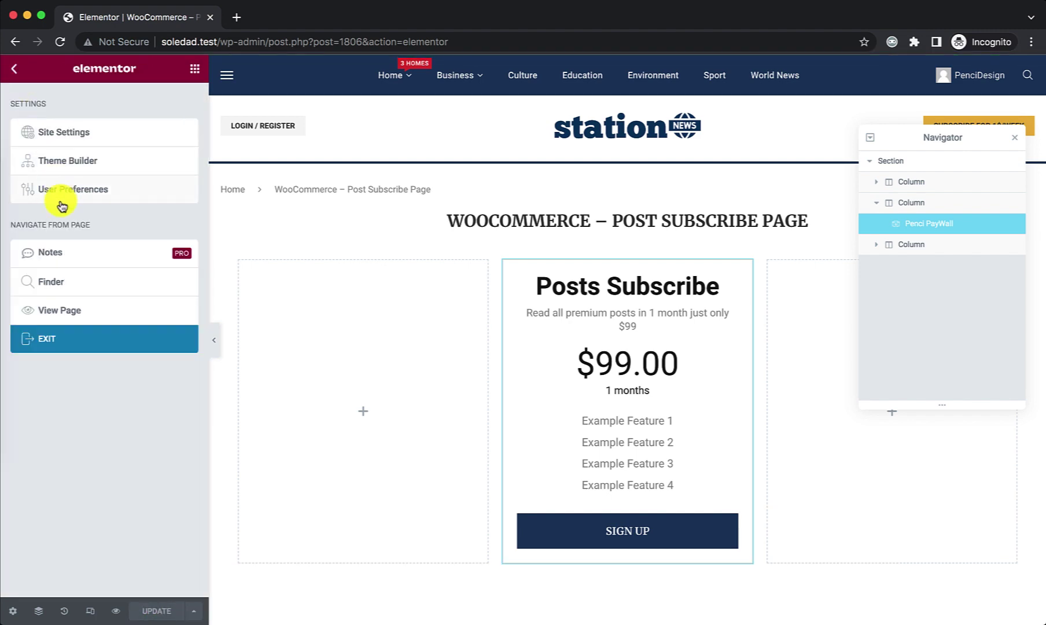
{"action": "left_click", "coordinate": [65, 339]}
Step: Go to the Customizer's Content Paywall general settings
{"action": "scroll", "coordinate": [69, 434], "scroll_direction": "down", "scroll_amount": 3}
{"action": "mouse_move", "coordinate": [81, 486]}
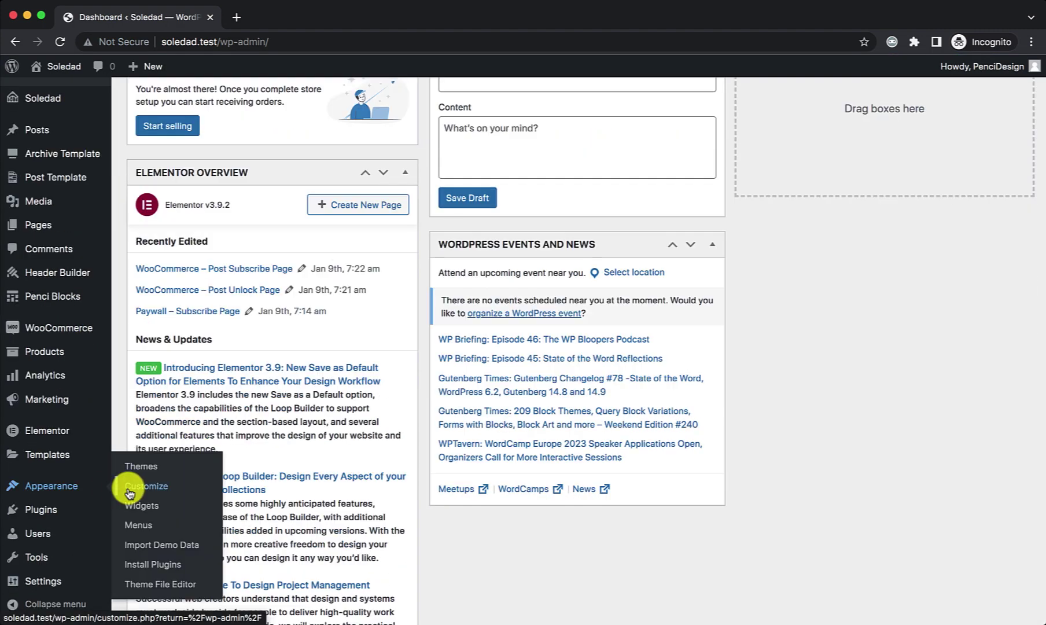
{"action": "left_click", "coordinate": [128, 489]}
{"action": "left_click", "coordinate": [103, 362]}
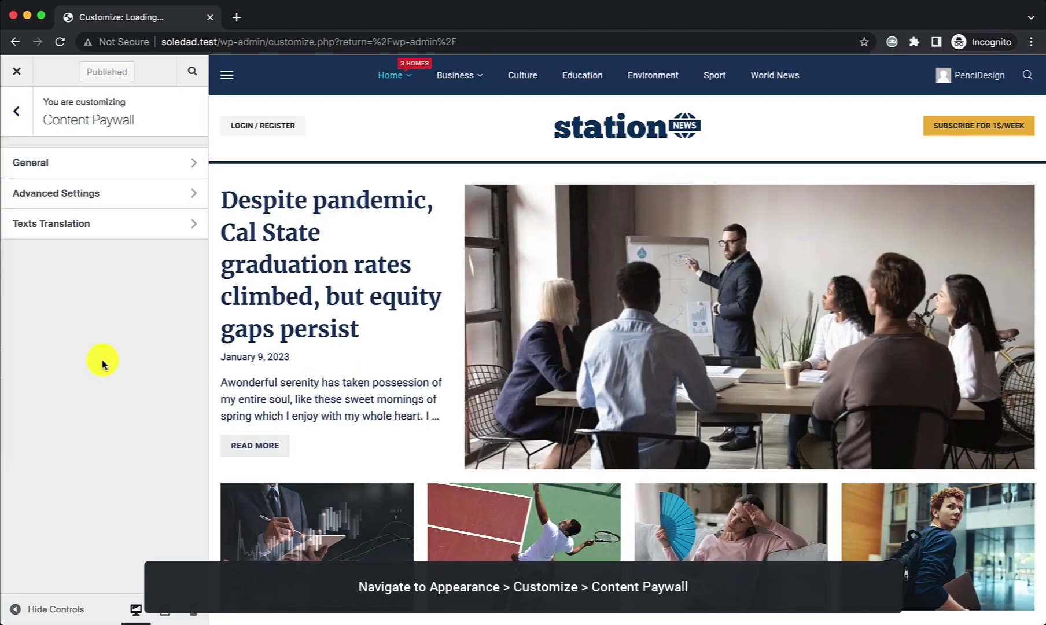
{"action": "left_click", "coordinate": [74, 163]}
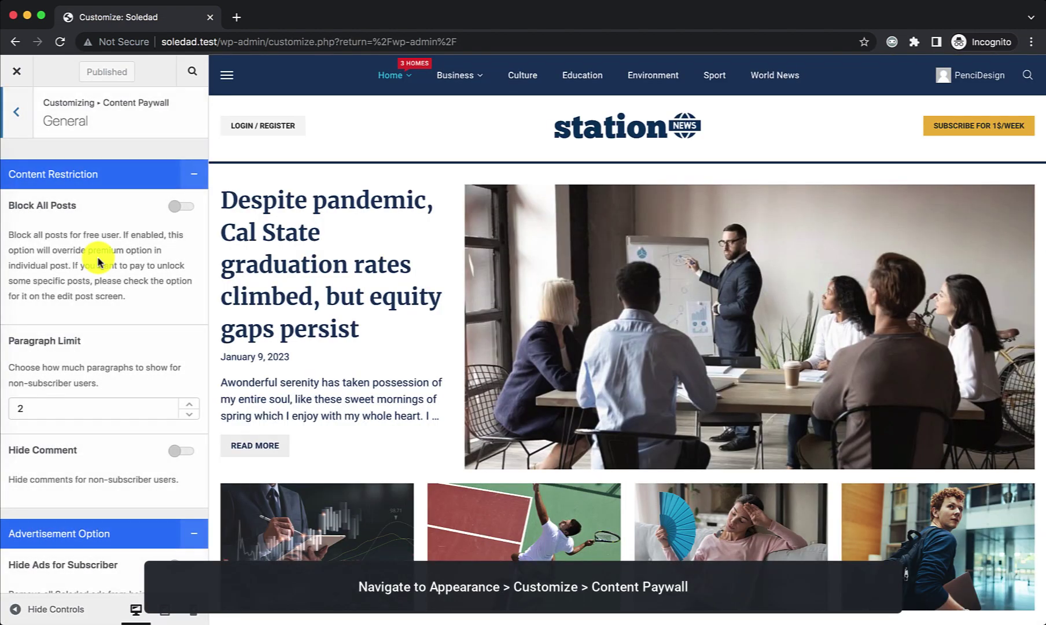
{"action": "scroll", "coordinate": [92, 263], "scroll_direction": "down", "scroll_amount": 8}
{"action": "scroll", "coordinate": [99, 264], "scroll_direction": "down", "scroll_amount": 4}
{"action": "scroll", "coordinate": [100, 263], "scroll_direction": "down", "scroll_amount": 1}
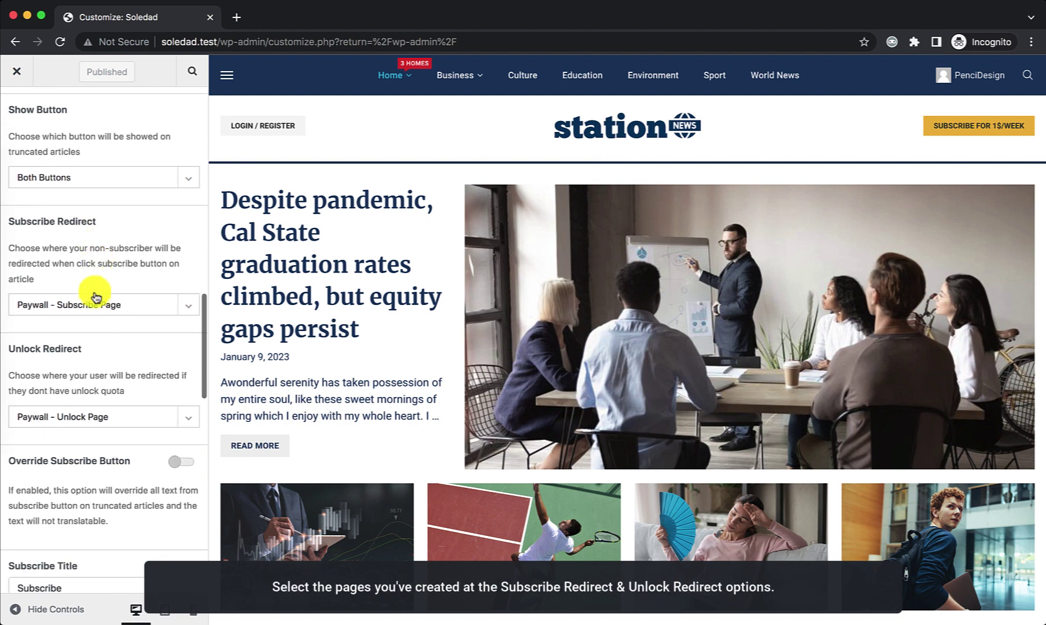
Step: Set Subscribe Redirect to WooCommerce - Post Subscribe Page
{"action": "left_click", "coordinate": [94, 301]}
{"action": "scroll", "coordinate": [94, 350], "scroll_direction": "down", "scroll_amount": 3}
{"action": "scroll", "coordinate": [94, 395], "scroll_direction": "up", "scroll_amount": 1}
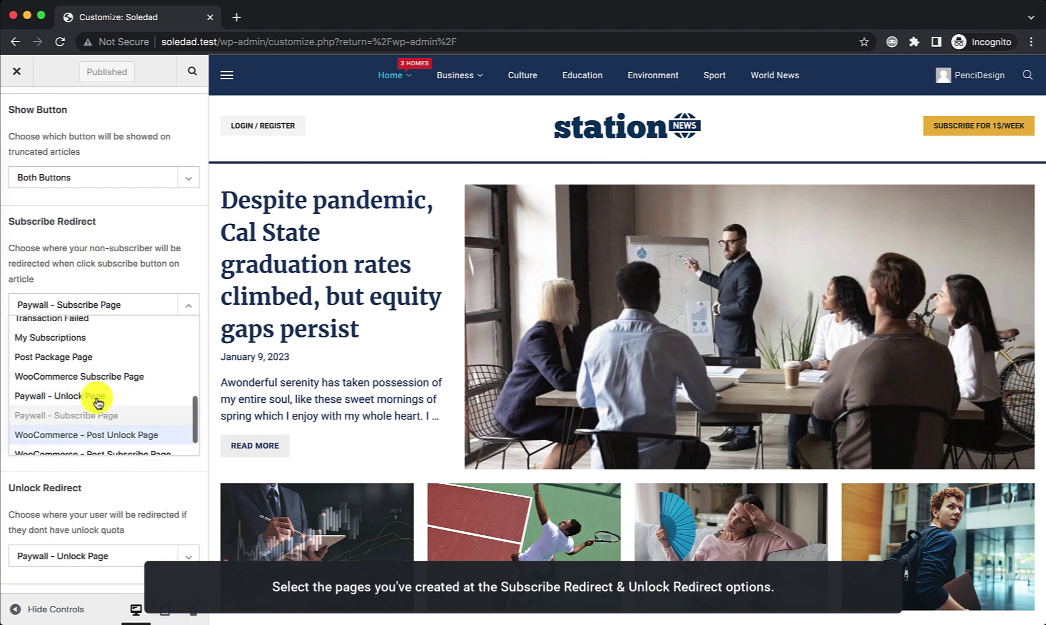
{"action": "scroll", "coordinate": [101, 396], "scroll_direction": "down", "scroll_amount": 1}
{"action": "left_click", "coordinate": [102, 406]}
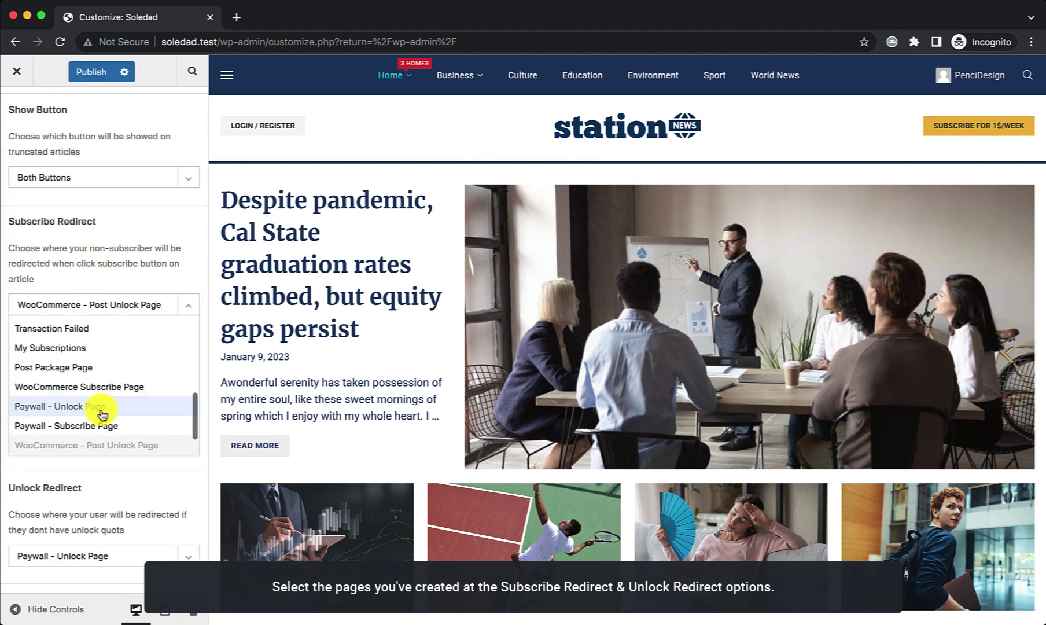
{"action": "left_click", "coordinate": [141, 227]}
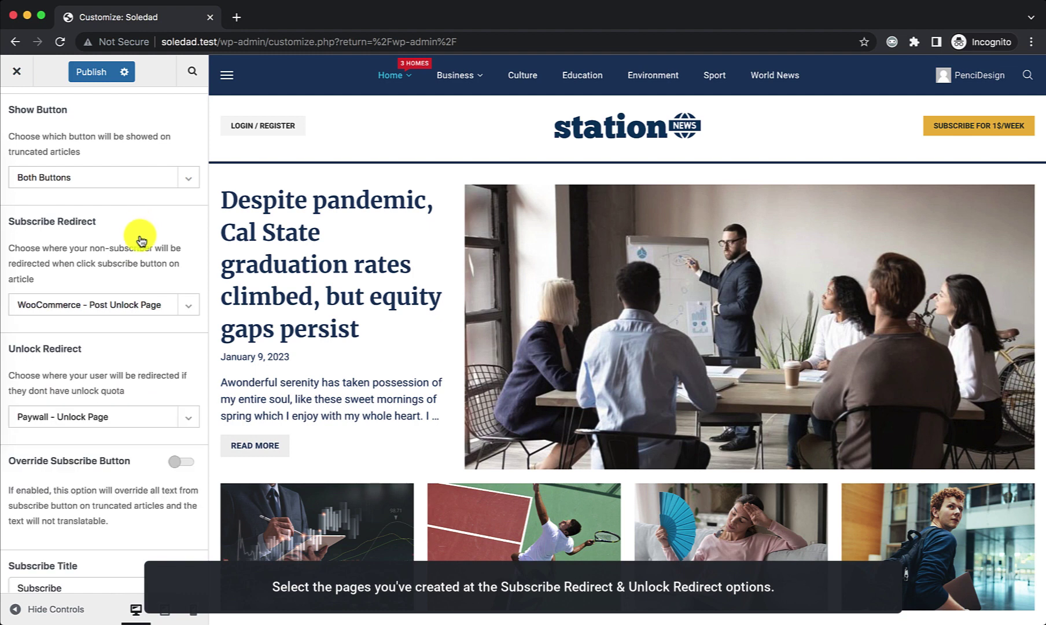
{"action": "left_click", "coordinate": [135, 303]}
{"action": "left_click", "coordinate": [135, 393]}
Step: Set Unlock Redirect to WooCommerce - Post Unlock Page, then leave the Customizer
{"action": "left_click", "coordinate": [128, 417]}
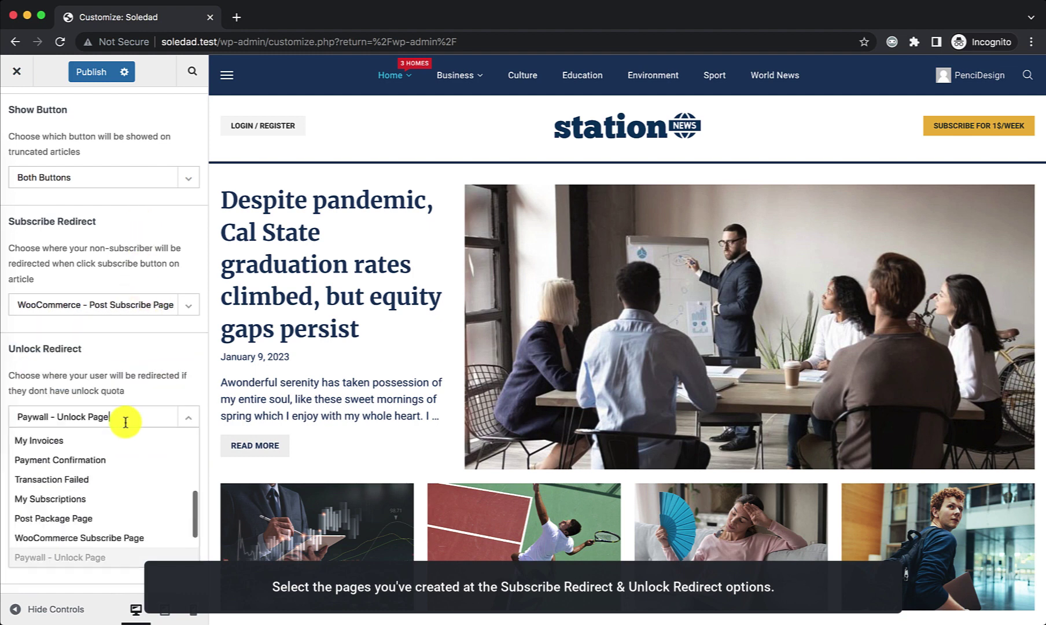
{"action": "scroll", "coordinate": [133, 475], "scroll_direction": "down", "scroll_amount": 1}
{"action": "scroll", "coordinate": [133, 476], "scroll_direction": "down", "scroll_amount": 1}
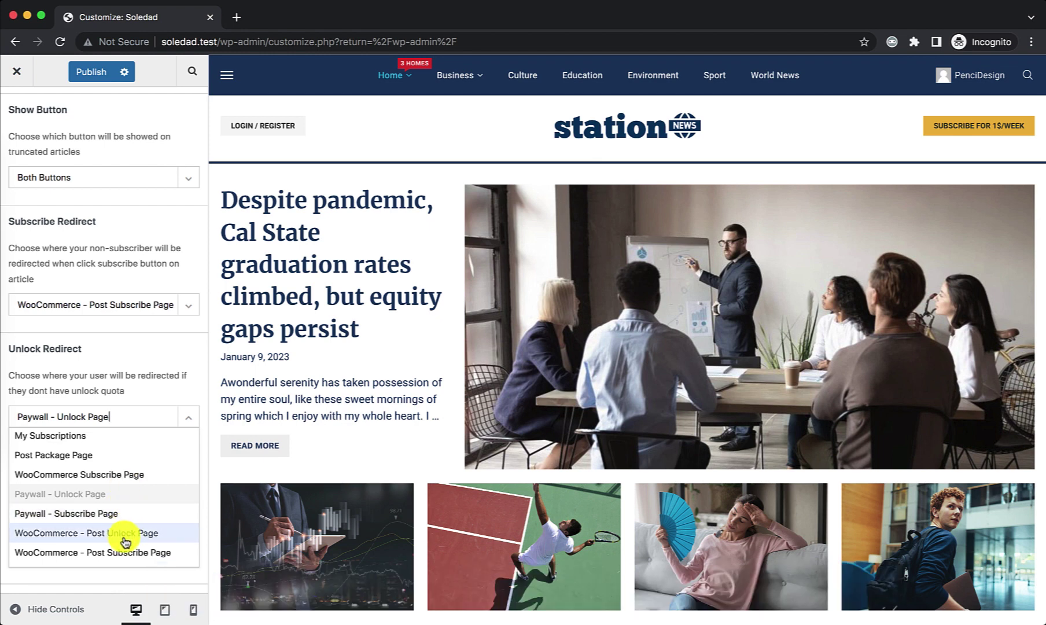
{"action": "left_click", "coordinate": [125, 533]}
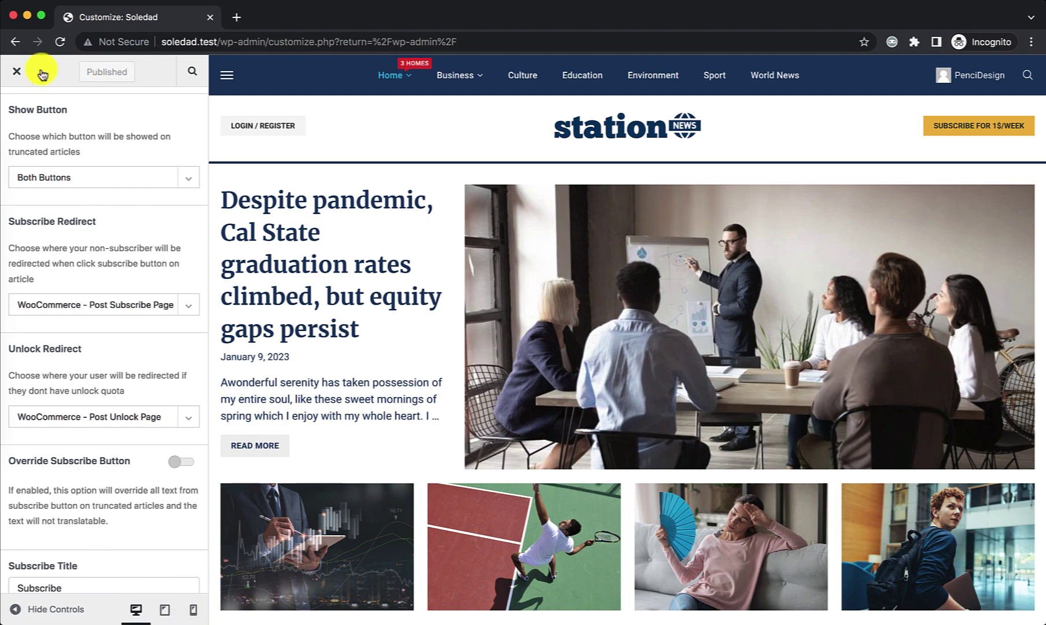
{"action": "left_click", "coordinate": [17, 74]}
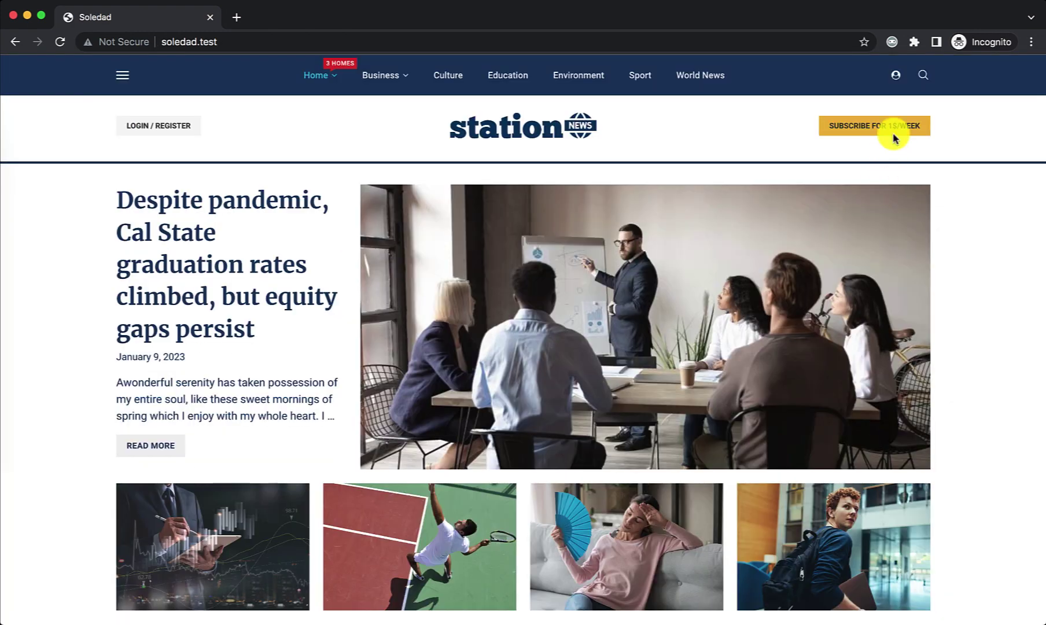
Step: Sign in on the front-end with the guest user's credentials
{"action": "left_click", "coordinate": [895, 80]}
{"action": "left_click", "coordinate": [602, 279]}
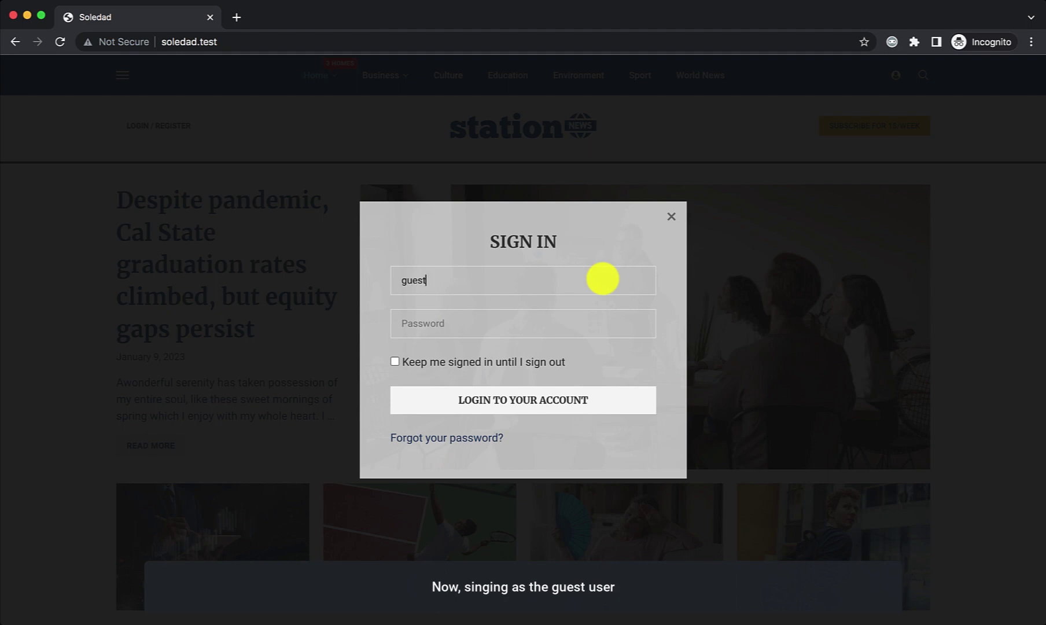
{"action": "type", "text": "123456"}
{"action": "key", "text": "Return"}
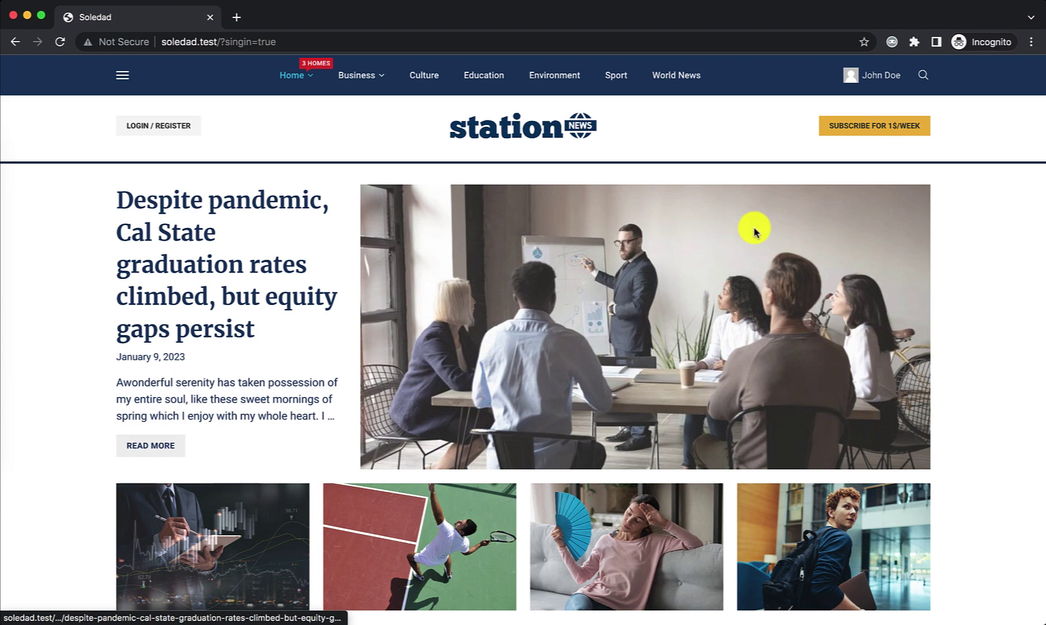
Step: Check the account's Subscription page, then its Unlocked Posts page showing 0 unlocks
{"action": "mouse_move", "coordinate": [872, 75]}
{"action": "left_click", "coordinate": [894, 121]}
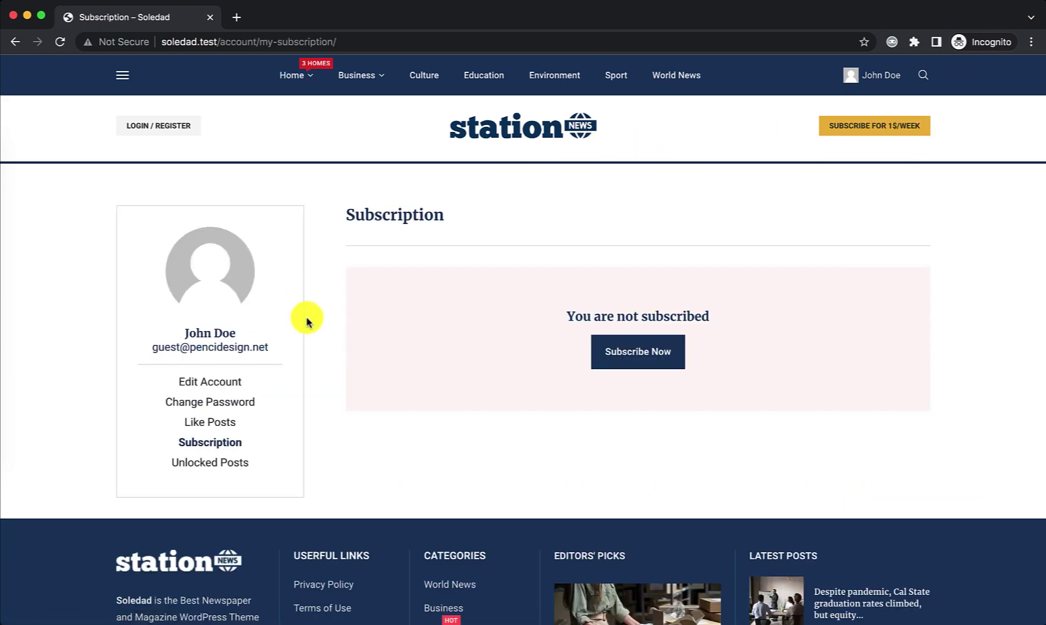
{"action": "left_click", "coordinate": [220, 468]}
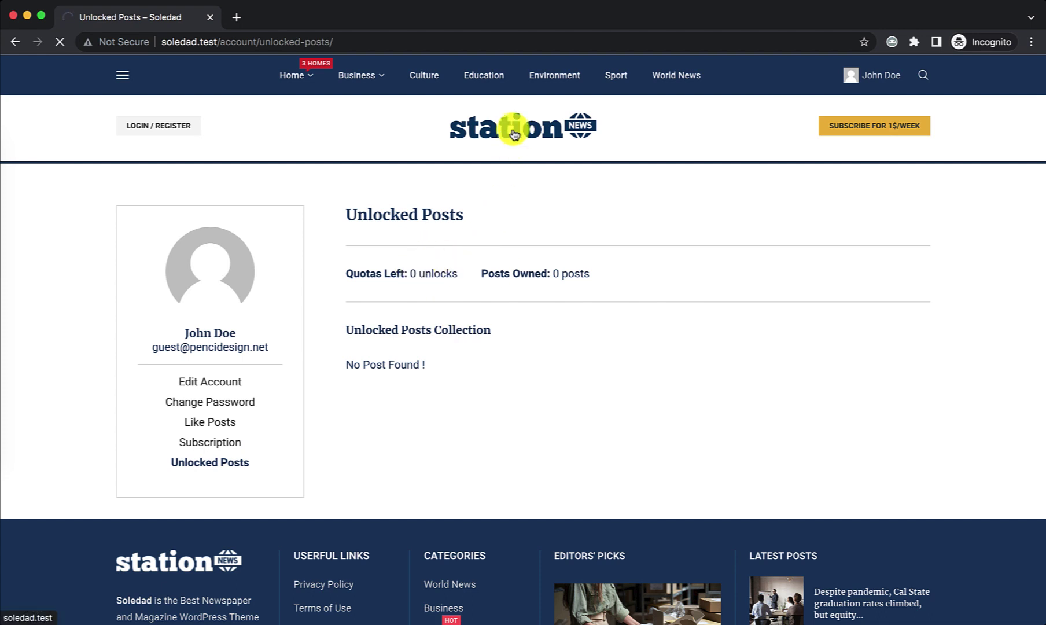
Step: Open the premium insider-trading article, choose Unlock Now, and sign up for the $9 Post Unlock package
{"action": "scroll", "coordinate": [402, 199], "scroll_direction": "down", "scroll_amount": 5}
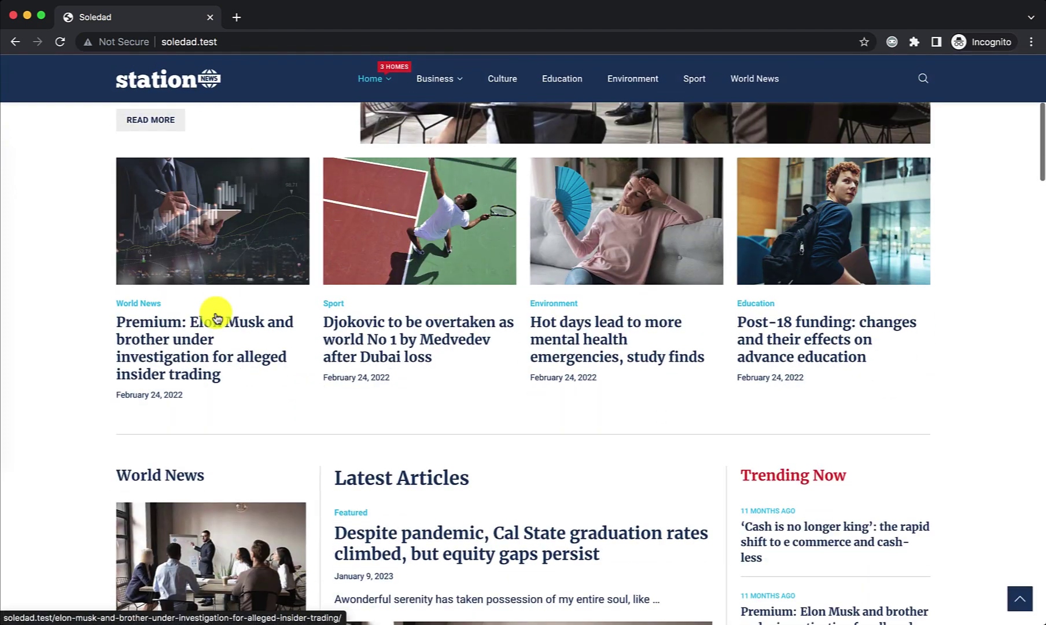
{"action": "left_click", "coordinate": [210, 334]}
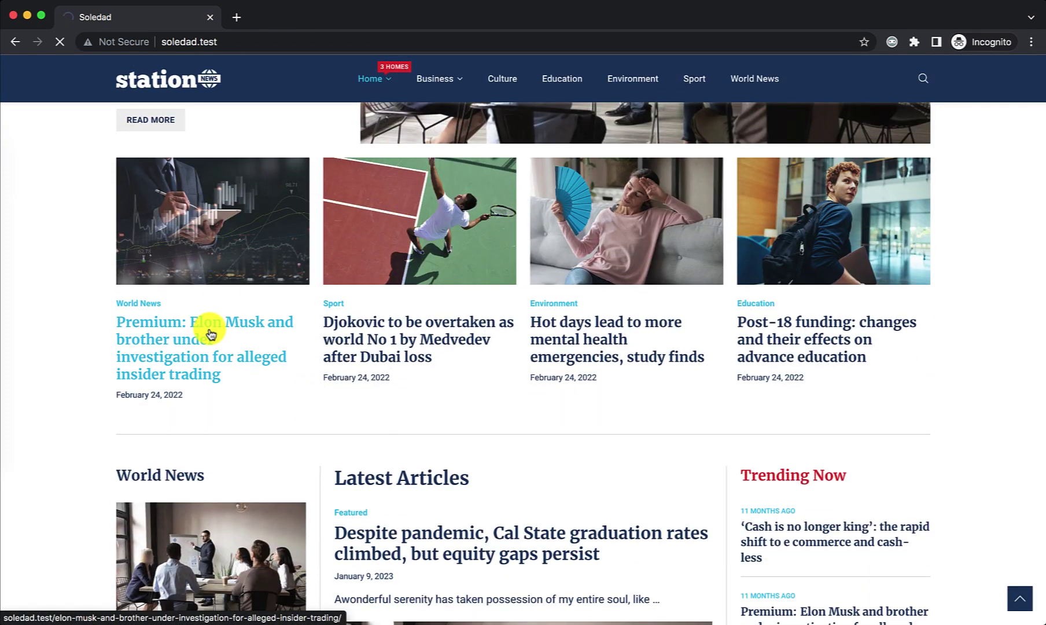
{"action": "scroll", "coordinate": [445, 255], "scroll_direction": "down", "scroll_amount": 7}
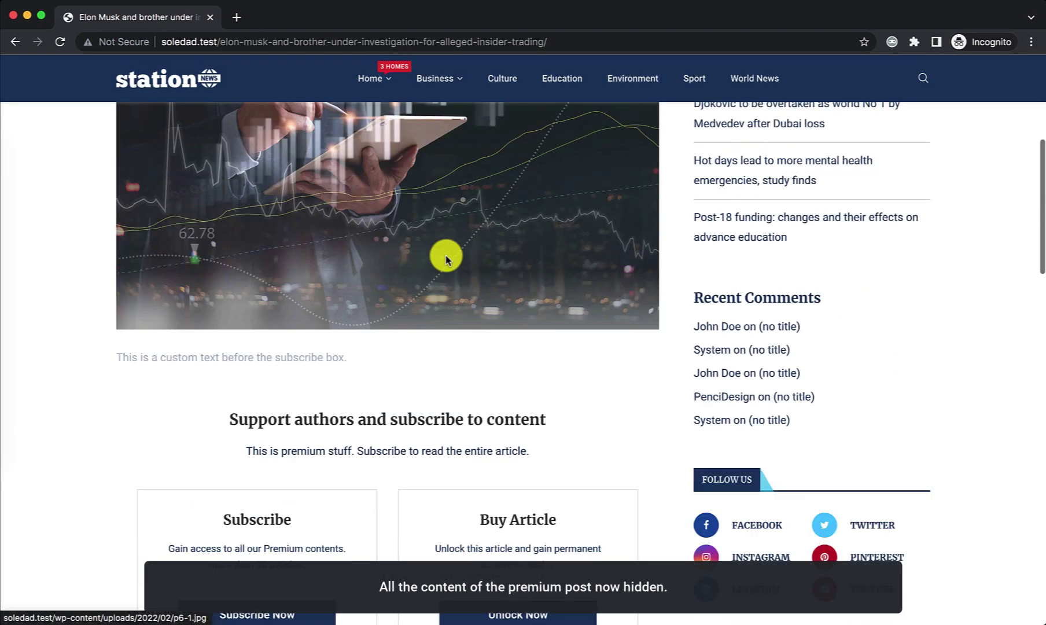
{"action": "scroll", "coordinate": [445, 259], "scroll_direction": "down", "scroll_amount": 5}
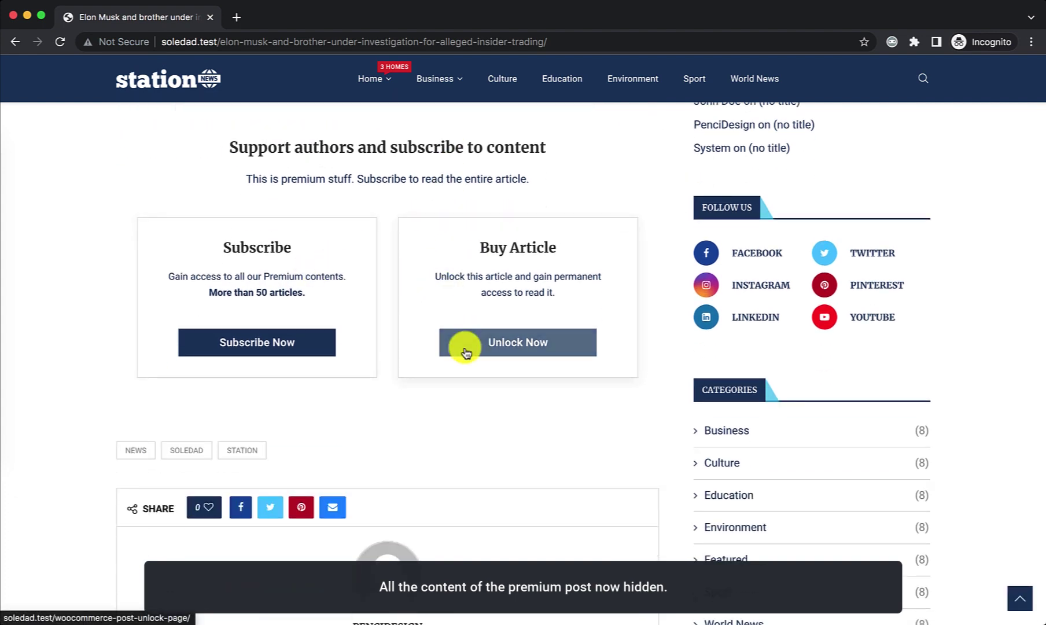
{"action": "left_click", "coordinate": [466, 351]}
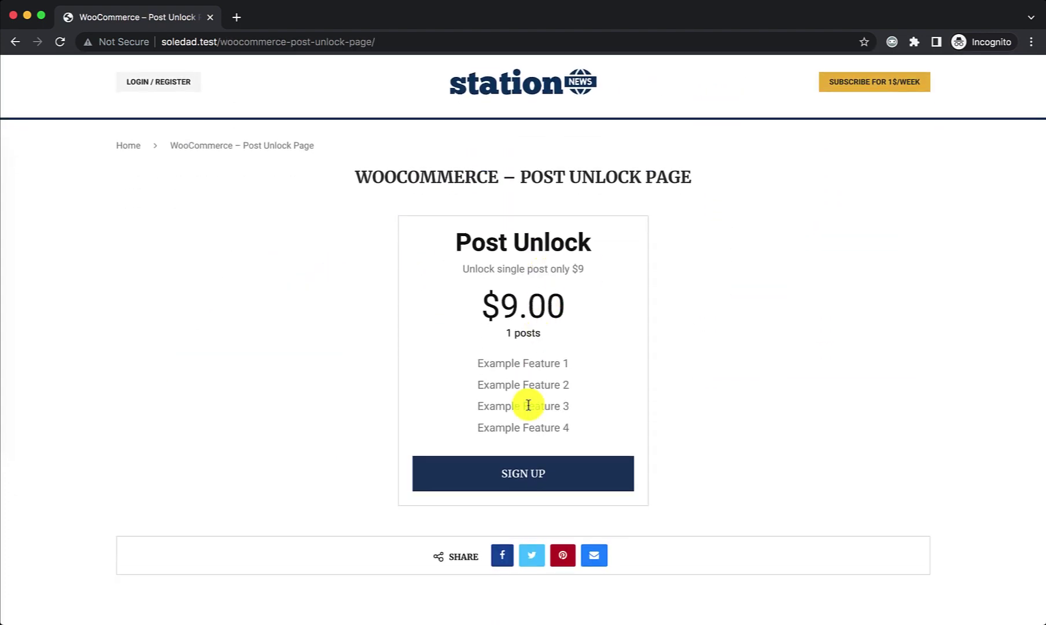
{"action": "left_click", "coordinate": [521, 478]}
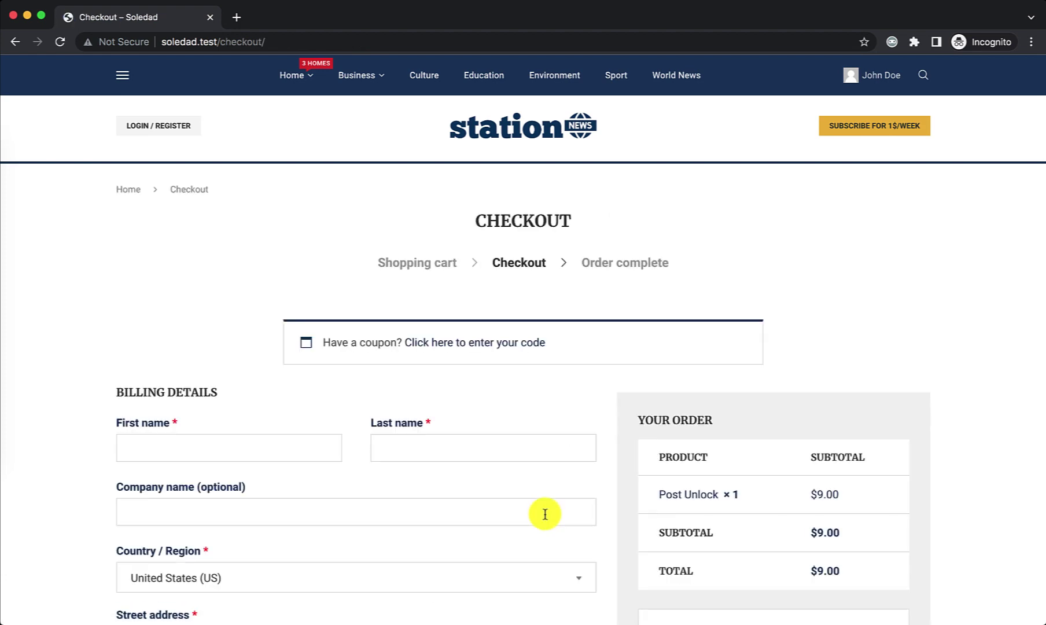
Step: Place the $9.00 Post Unlock order by direct bank transfer
{"action": "scroll", "coordinate": [895, 196], "scroll_direction": "down", "scroll_amount": 5}
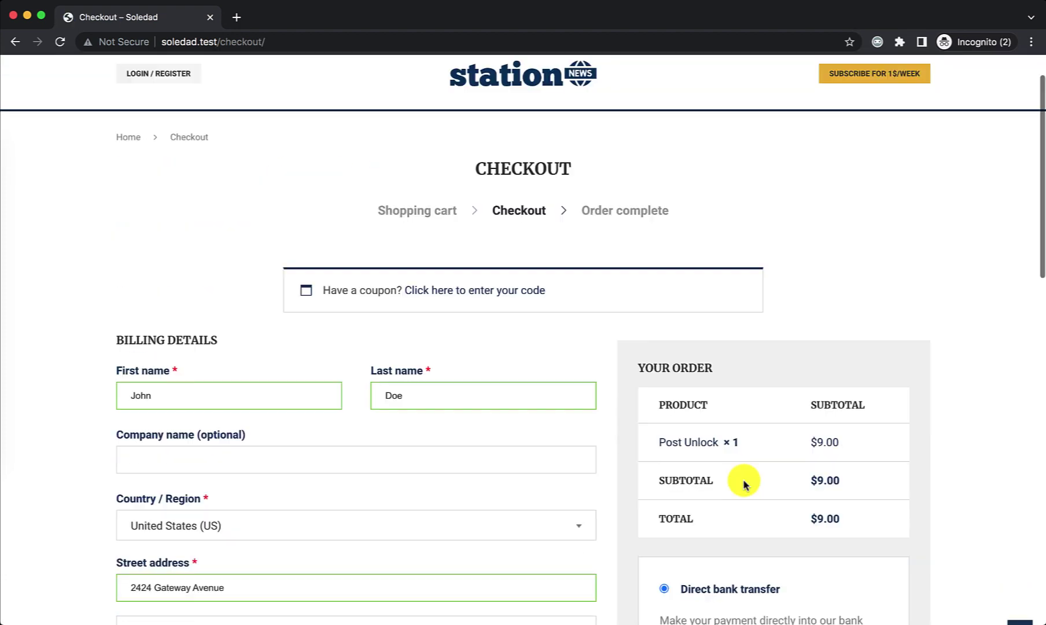
{"action": "scroll", "coordinate": [743, 480], "scroll_direction": "down", "scroll_amount": 6}
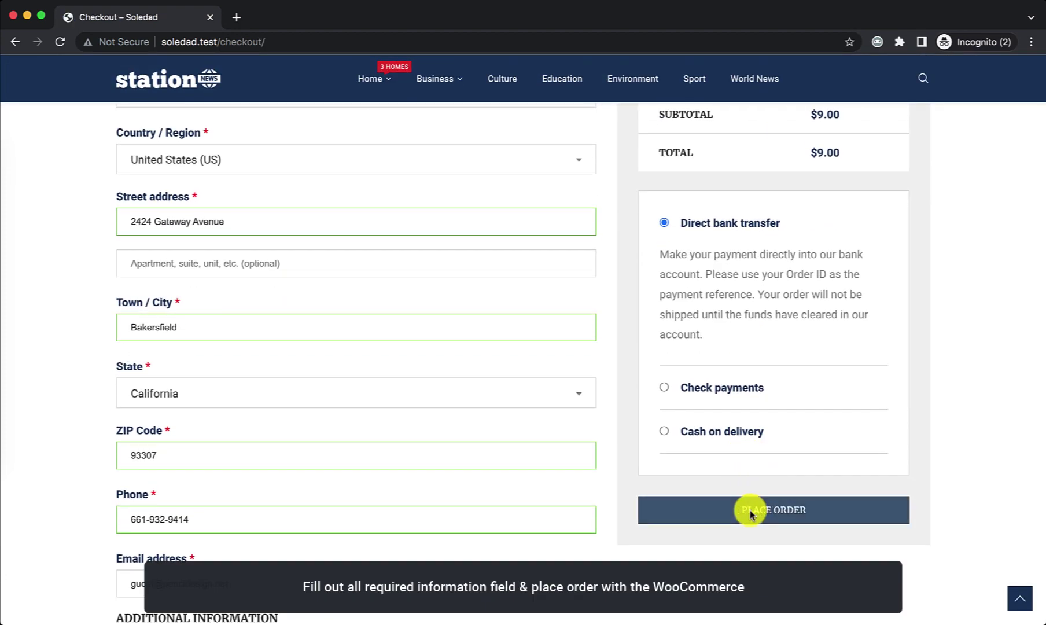
{"action": "left_click", "coordinate": [751, 514]}
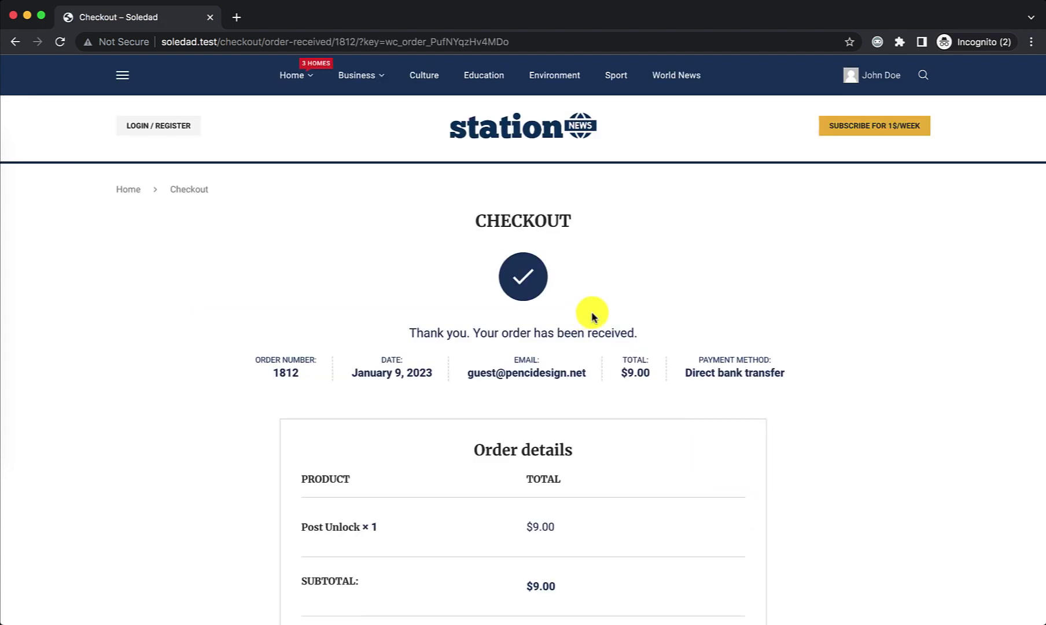
{"action": "mouse_move", "coordinate": [877, 74]}
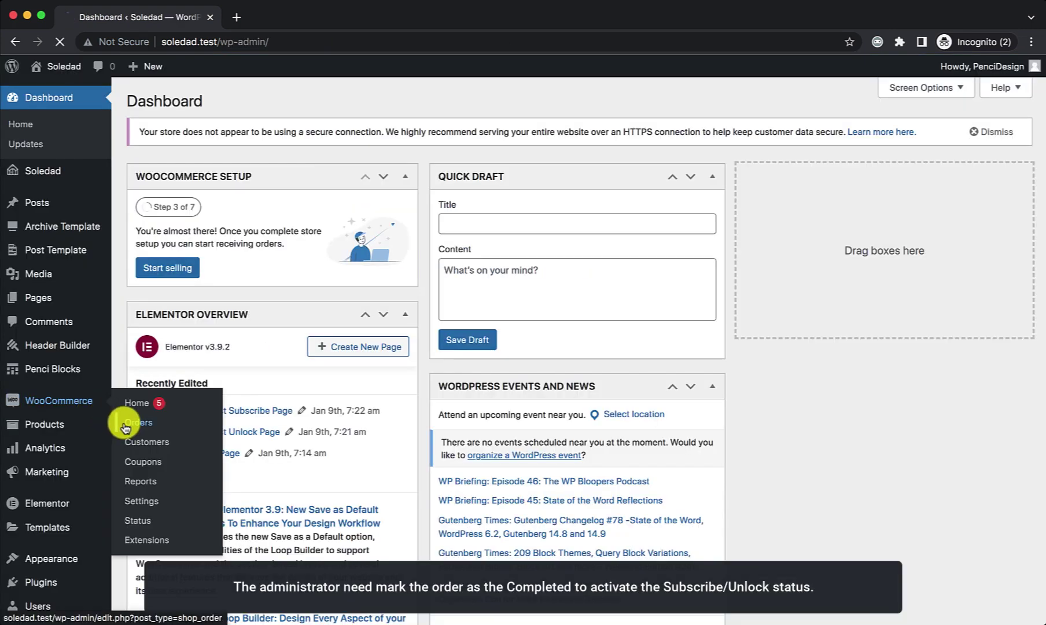
Step: In WooCommerce Orders, open the guest's on-hold $9.00 order and set its status to Completed
{"action": "left_click", "coordinate": [125, 428]}
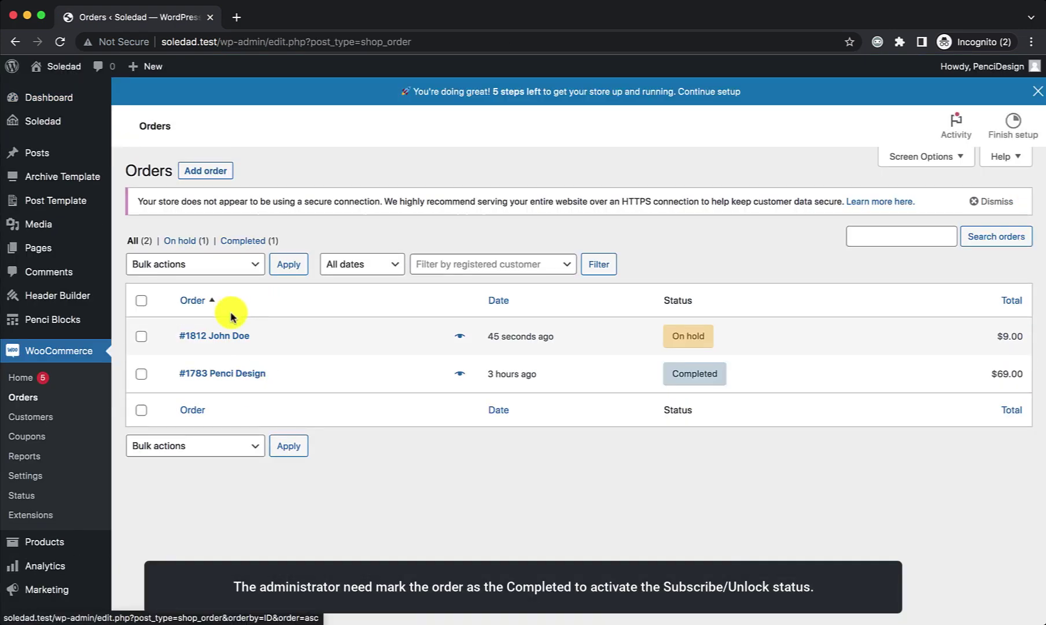
{"action": "left_click", "coordinate": [222, 340]}
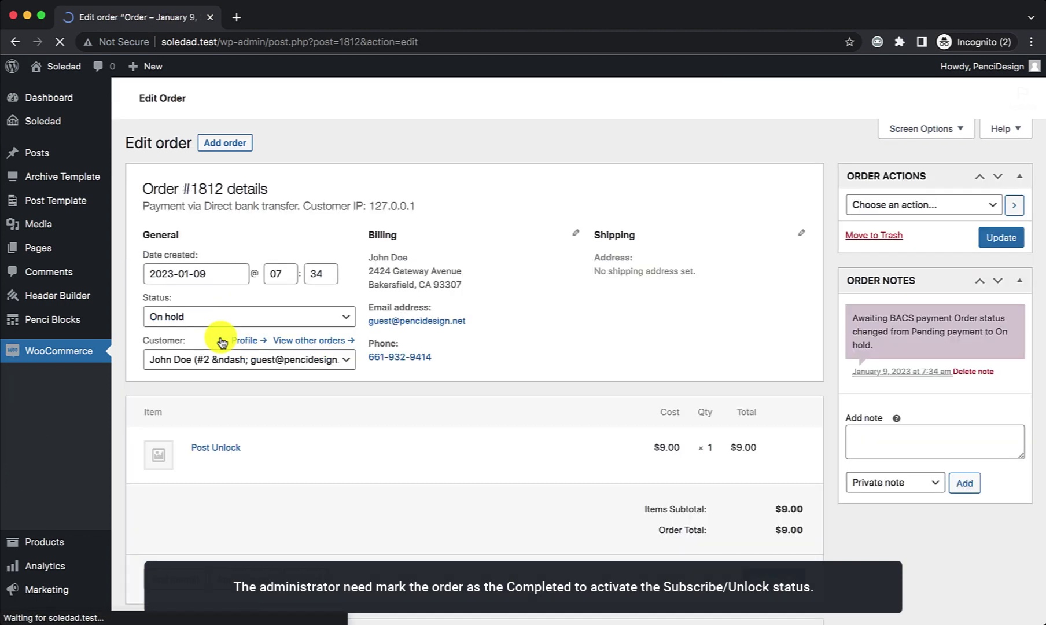
{"action": "left_click", "coordinate": [226, 386]}
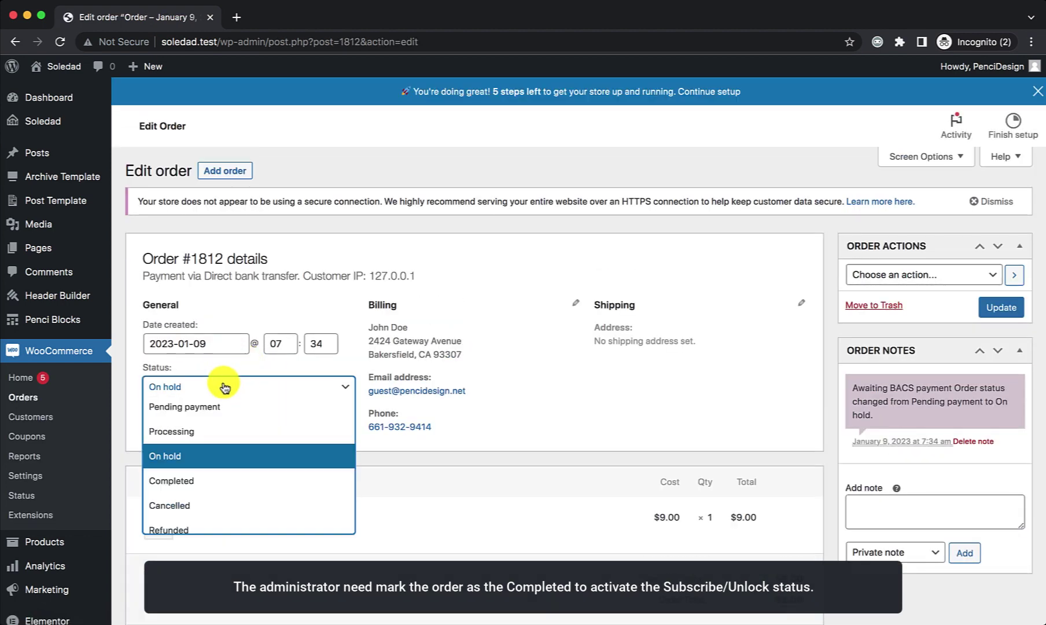
{"action": "left_click", "coordinate": [237, 480]}
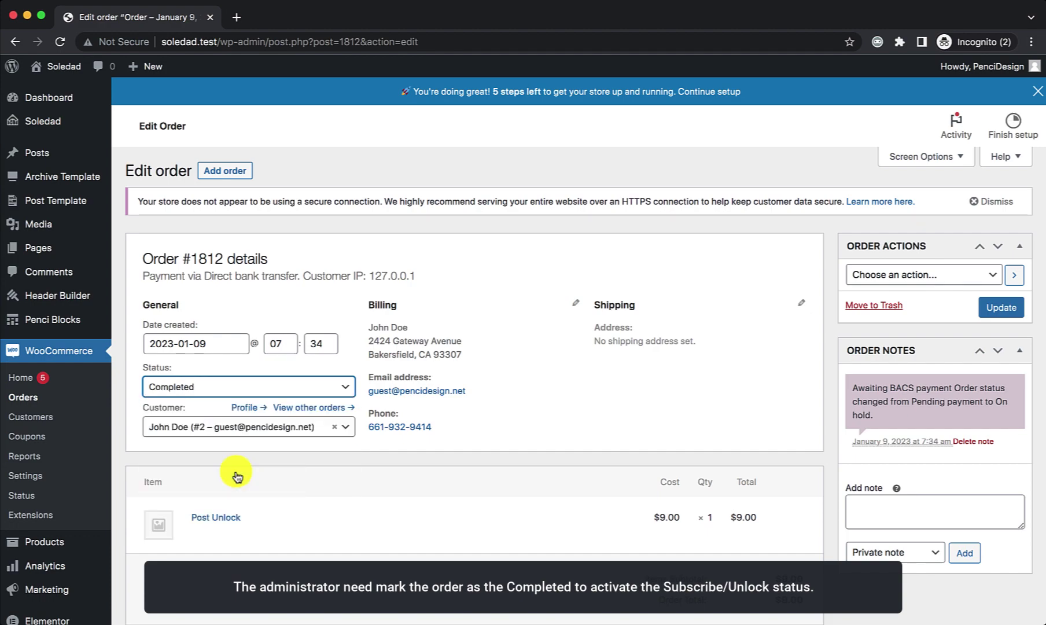
{"action": "scroll", "coordinate": [718, 405], "scroll_direction": "down", "scroll_amount": 3}
{"action": "scroll", "coordinate": [763, 282], "scroll_direction": "up", "scroll_amount": 10}
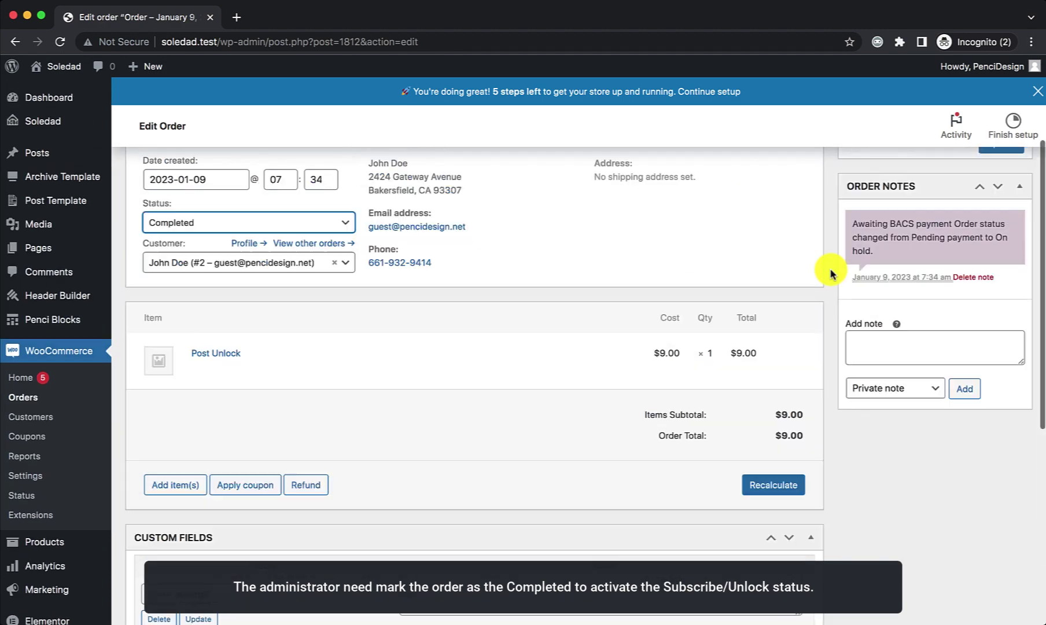